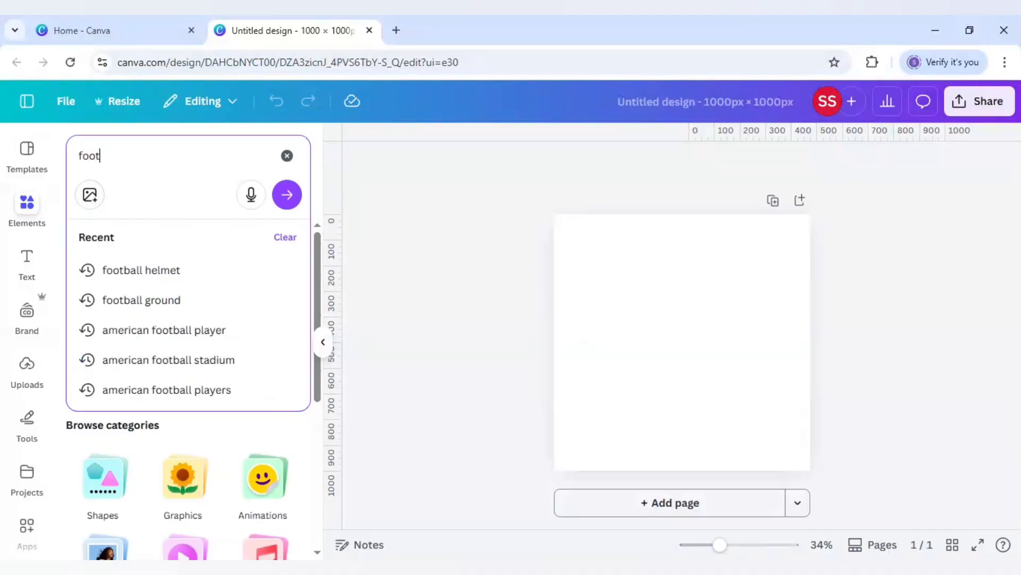
Search the graphics for "football helmet" and add the solid black side-view helmet silhouette to the page.
text(et)
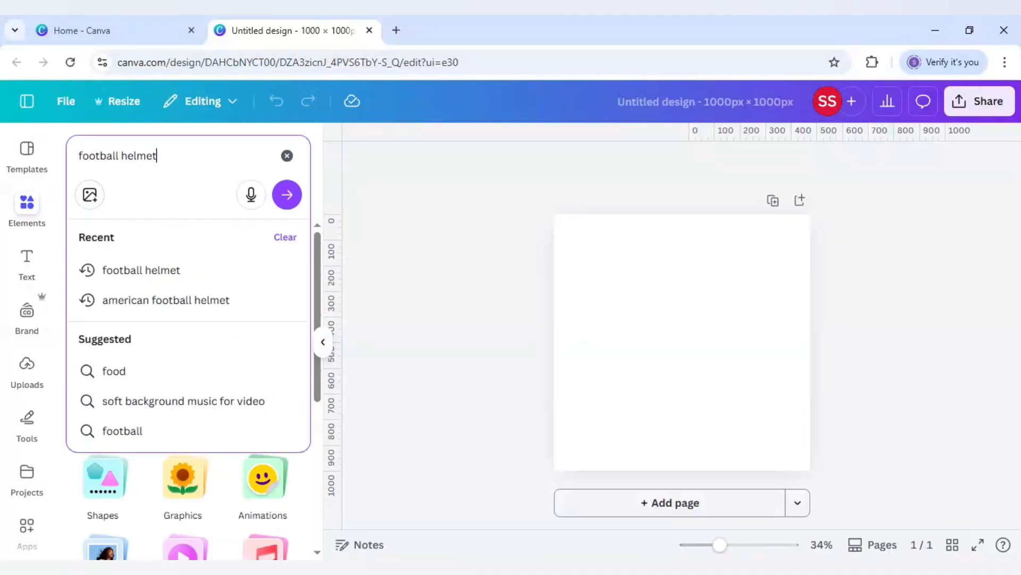
key(Return)
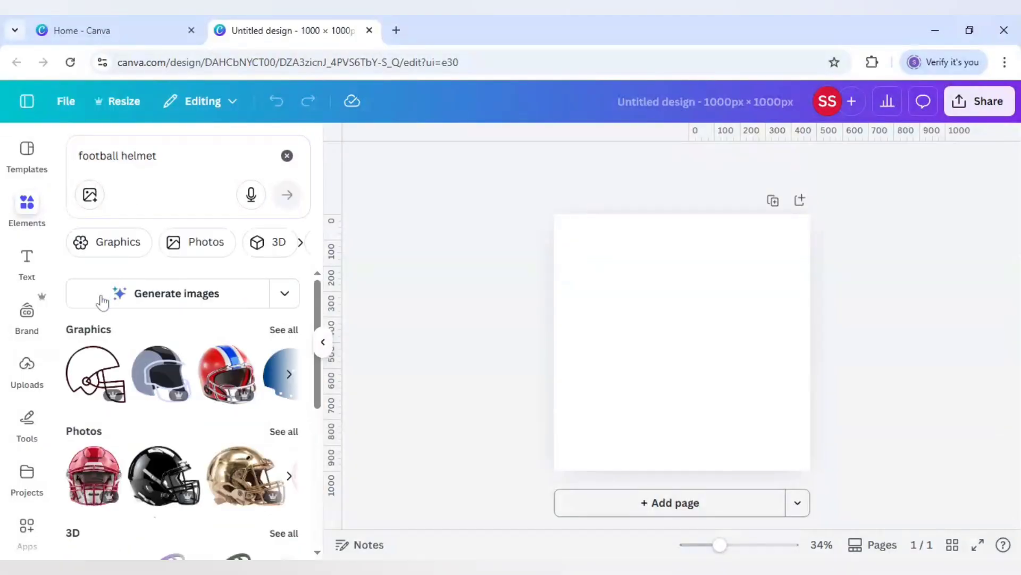
click(288, 331)
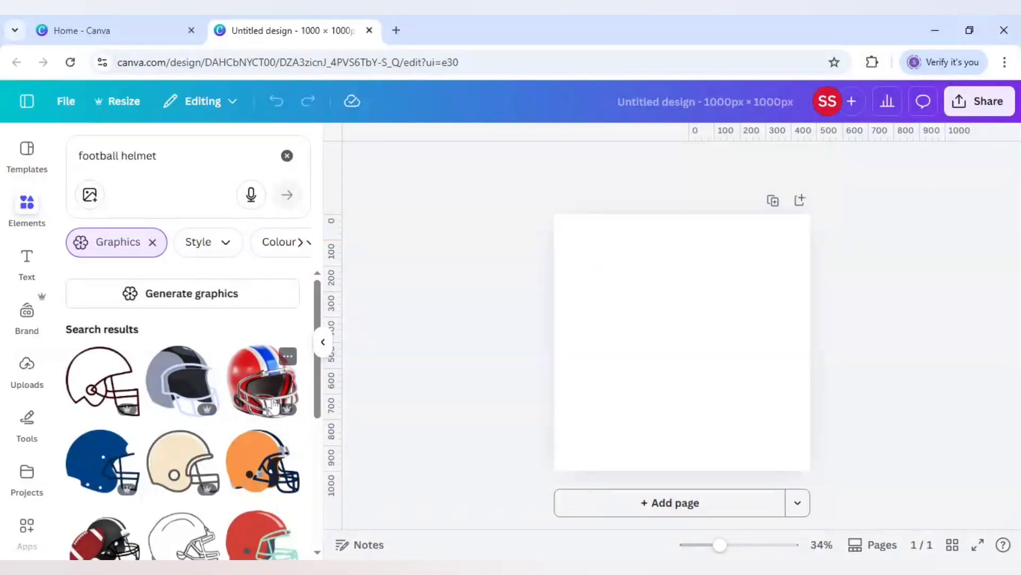
scroll(299, 423, down, 3)
scroll(298, 425, down, 7)
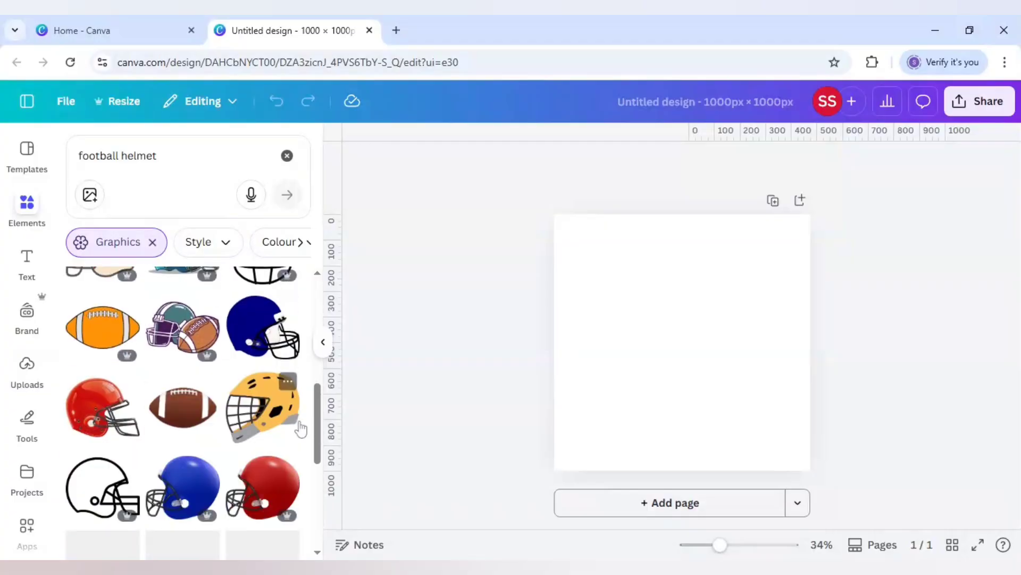
scroll(282, 421, down, 4)
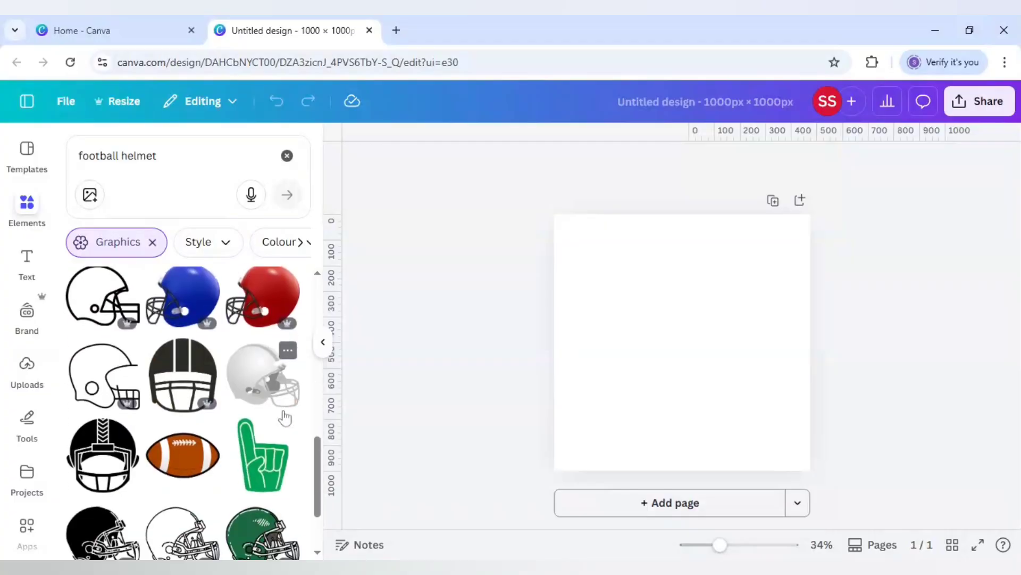
scroll(284, 421, down, 1)
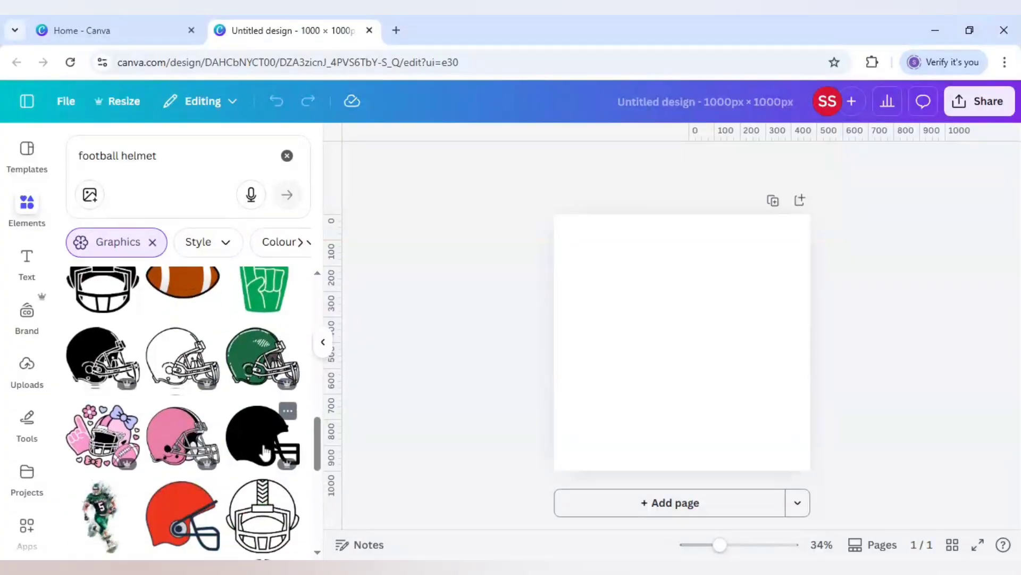
click(265, 452)
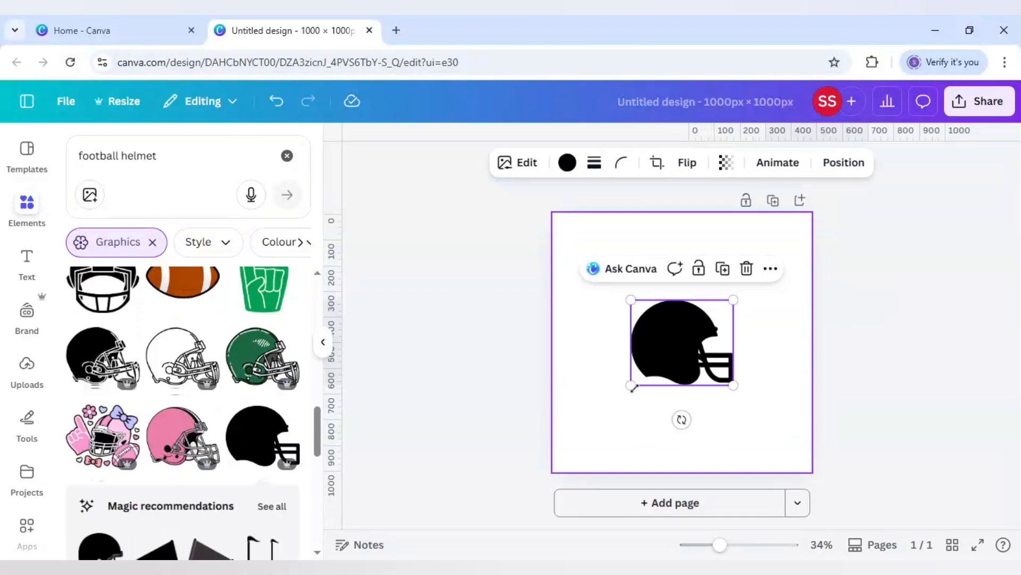
Enlarge the helmet silhouette proportionally until it nearly spans the page width, leaving a small margin around it.
drag(632, 386, 571, 439)
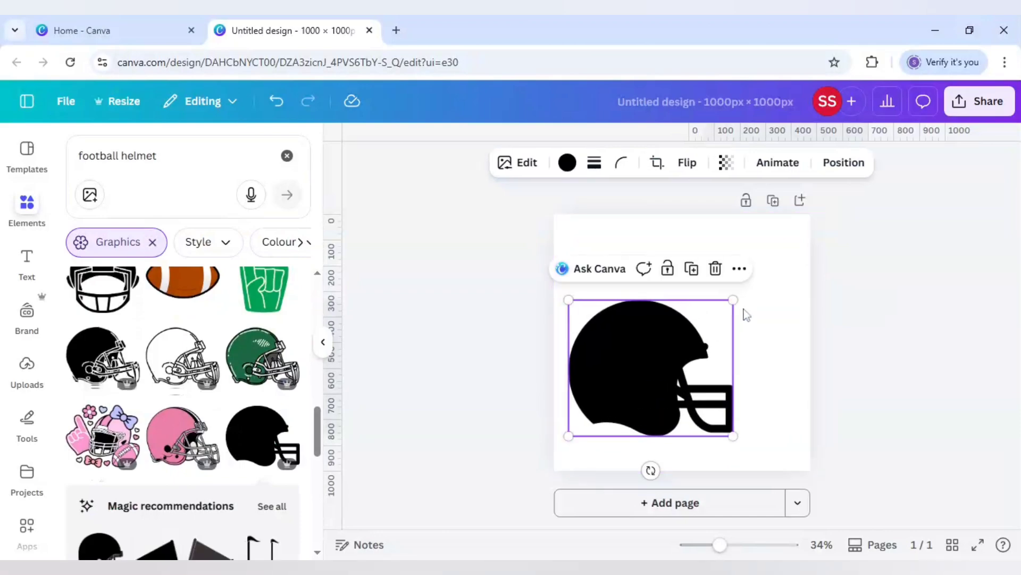
drag(736, 300, 814, 255)
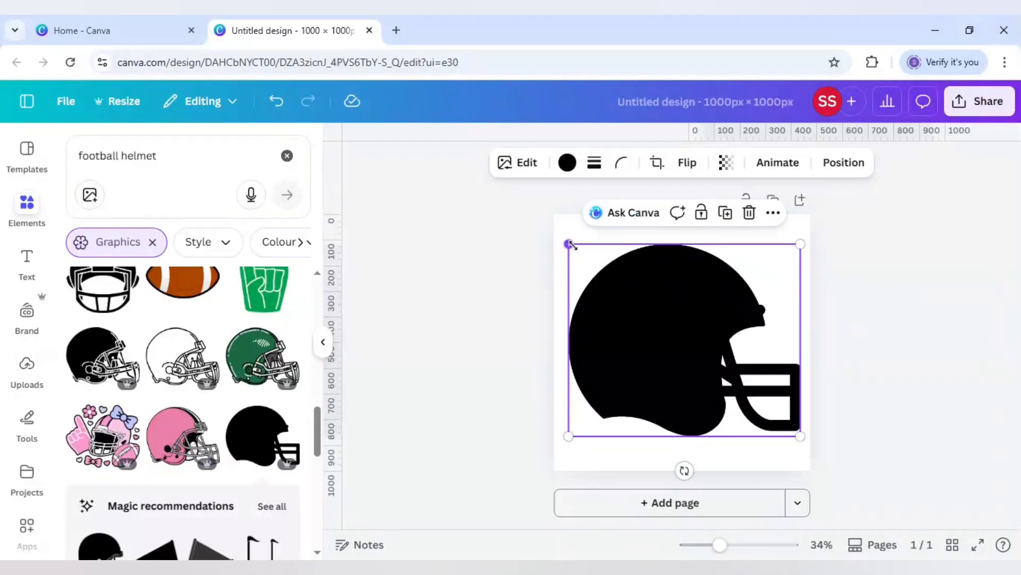
drag(568, 243, 563, 237)
click(452, 292)
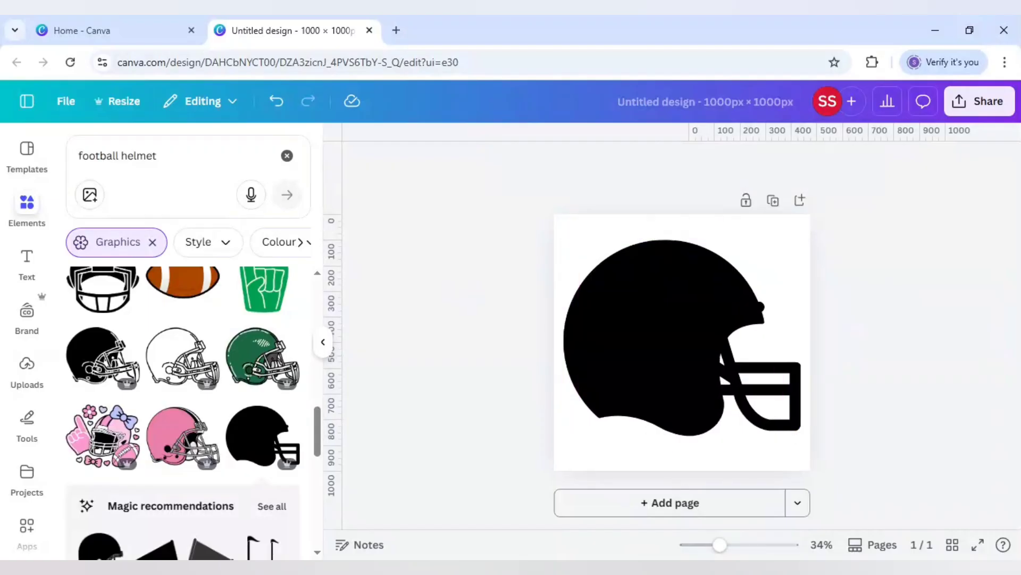
Search the graphics for "star" and add the plain yellow star with rounded corners to the page.
triple_click(128, 156)
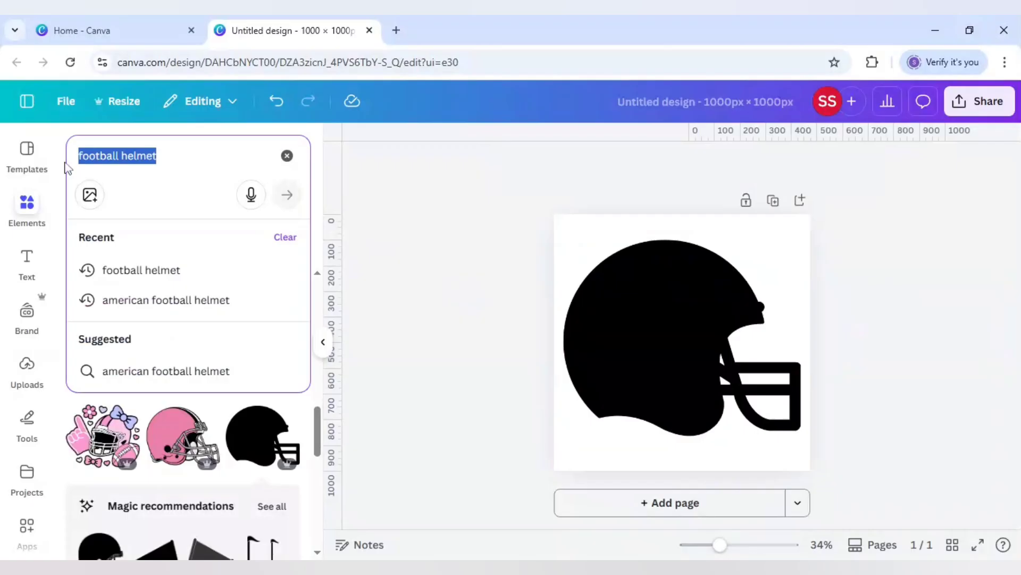
text(star)
key(Return)
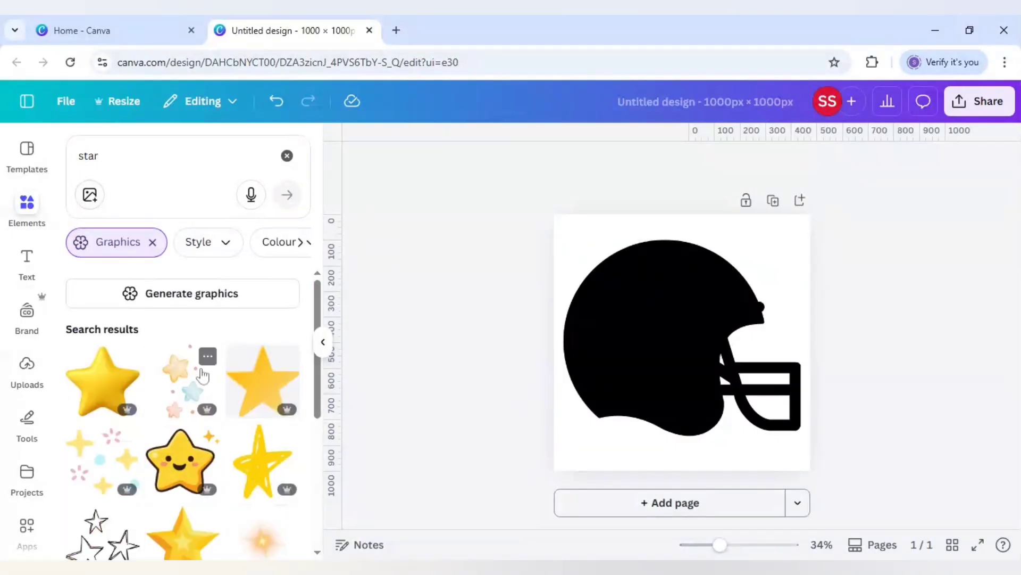
scroll(198, 377, down, 3)
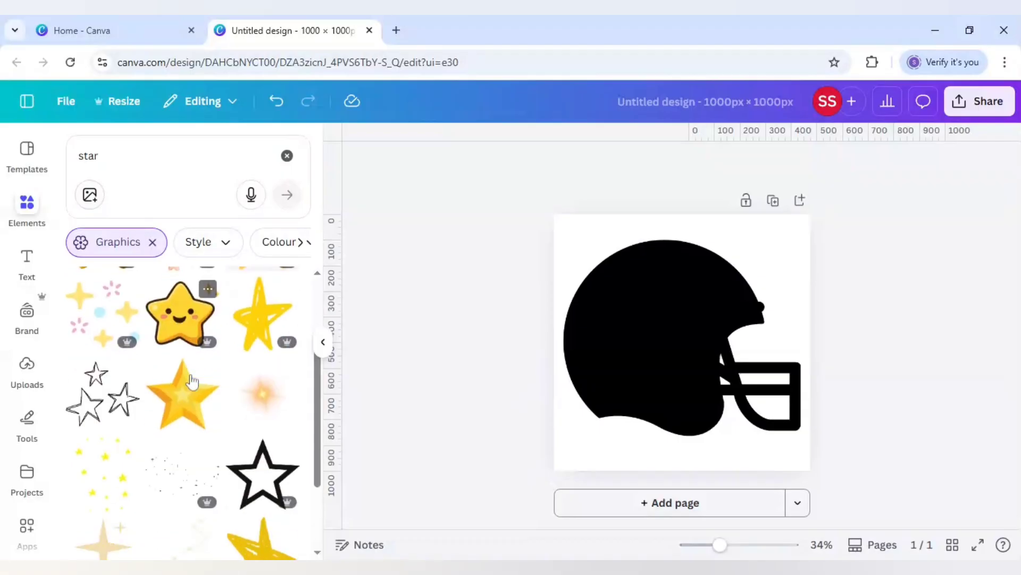
scroll(193, 381, down, 4)
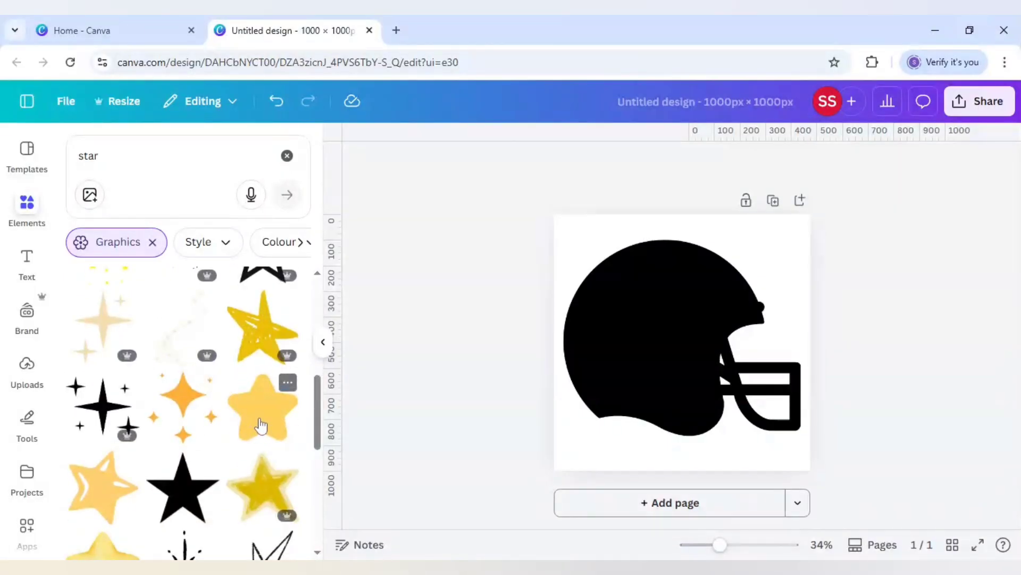
click(261, 426)
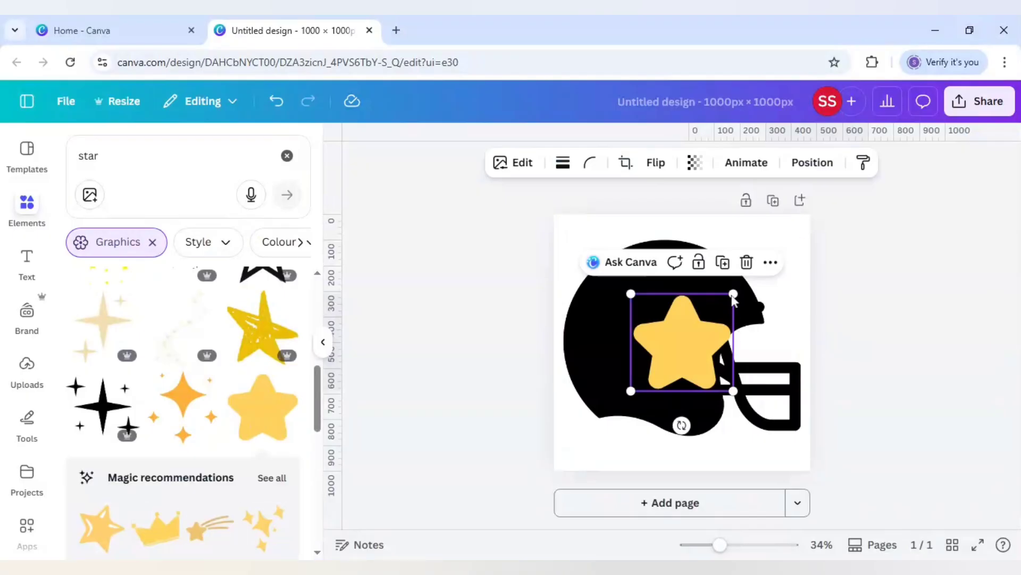
Shrink the star to a small emblem placed in the middle of the helmet shell and recolour it white.
drag(717, 309, 703, 318)
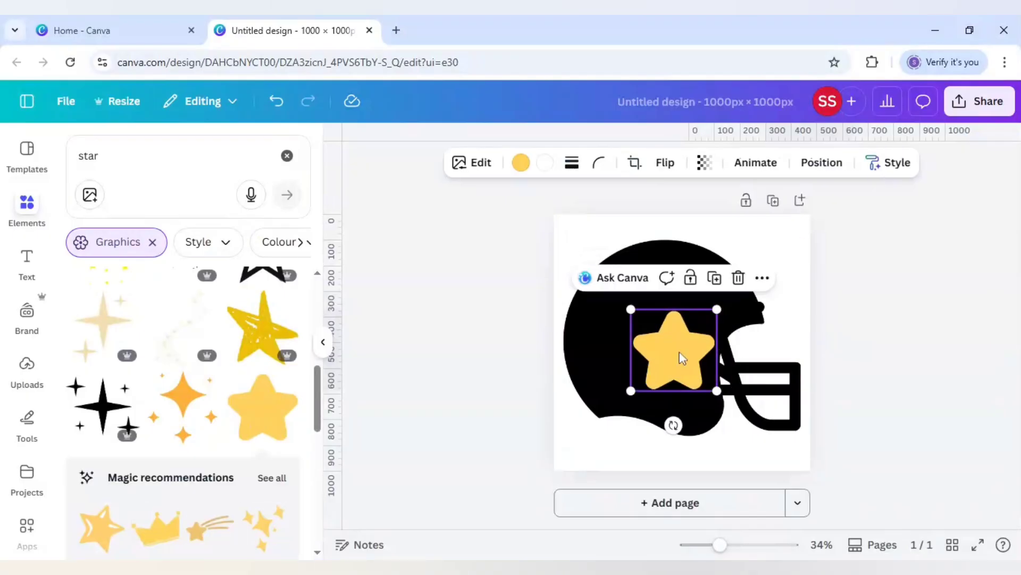
drag(679, 353, 658, 324)
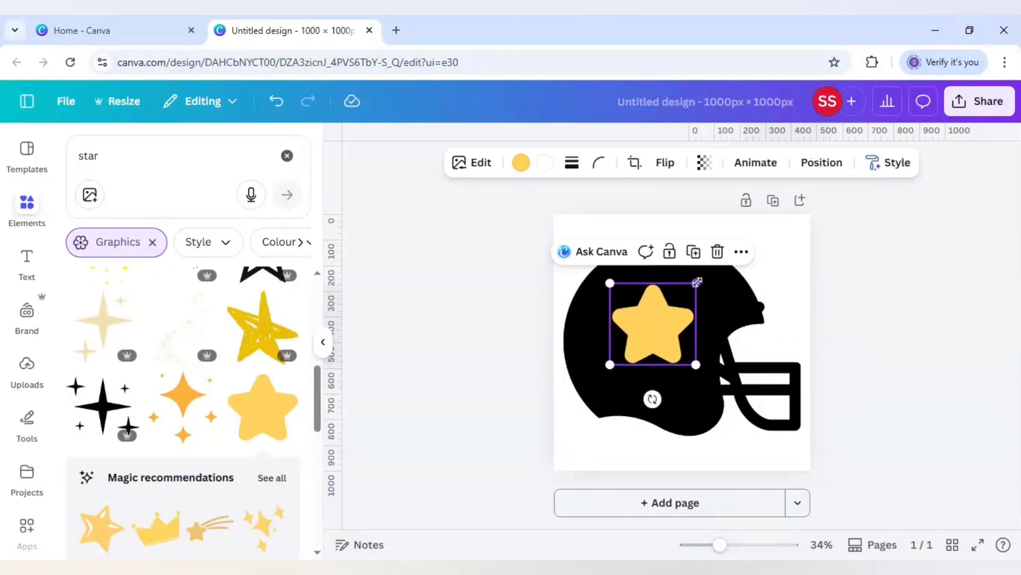
drag(696, 283, 674, 304)
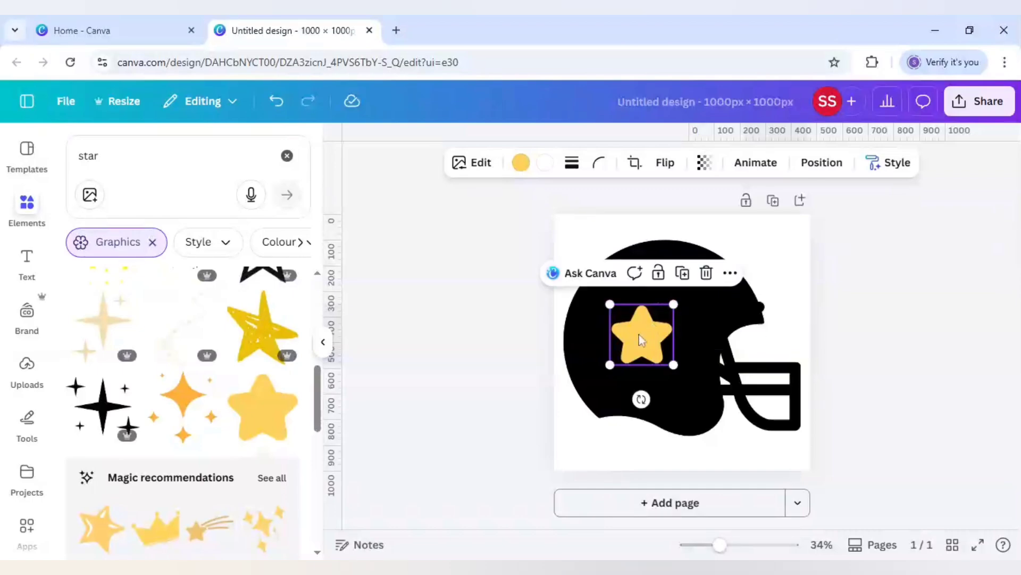
drag(640, 335, 656, 328)
click(521, 162)
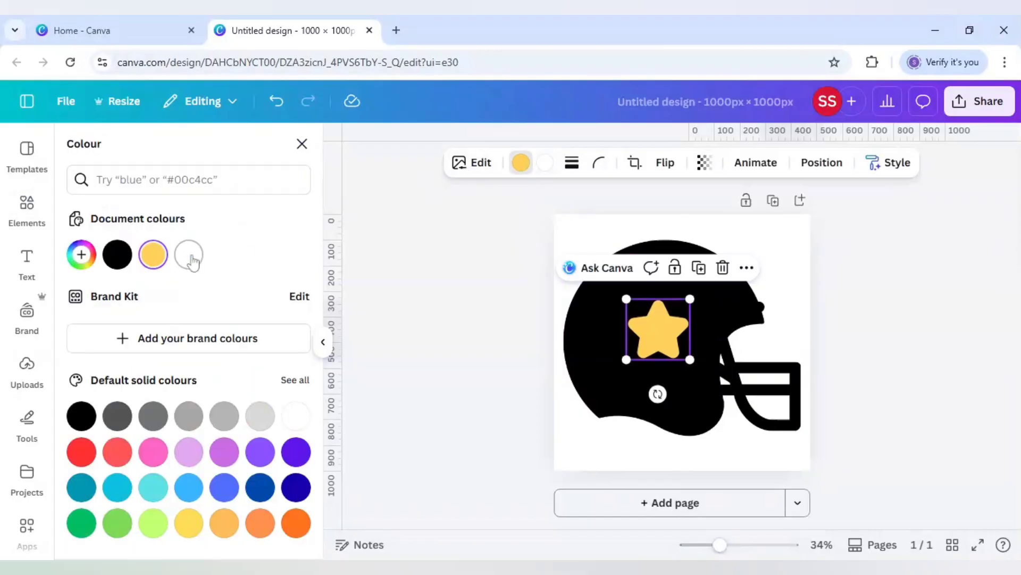
click(296, 416)
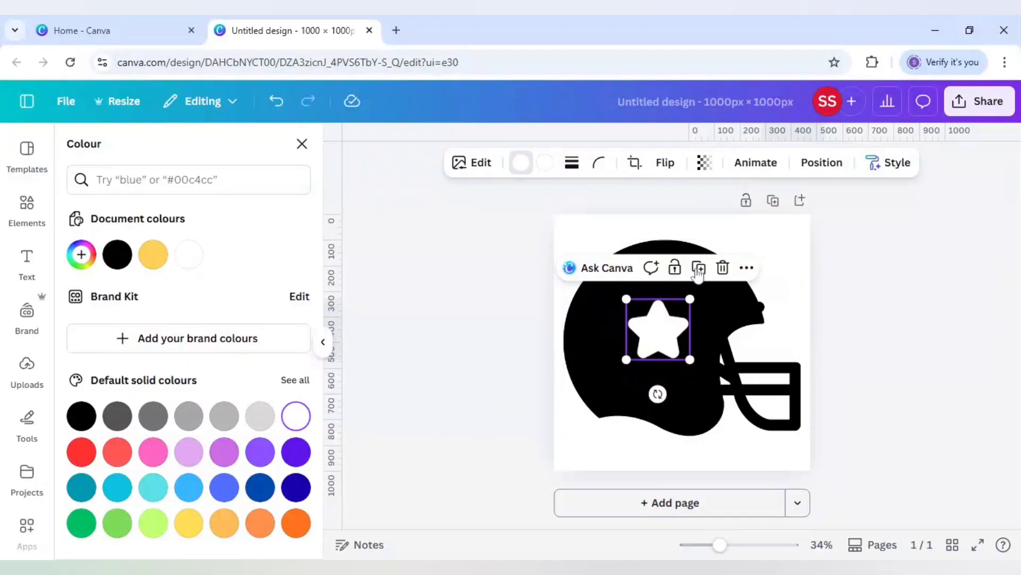
Duplicate the white star, shrink the copy slightly, colour it black and centre it on the original to leave a white outline.
drag(658, 339, 656, 338)
drag(684, 307, 681, 307)
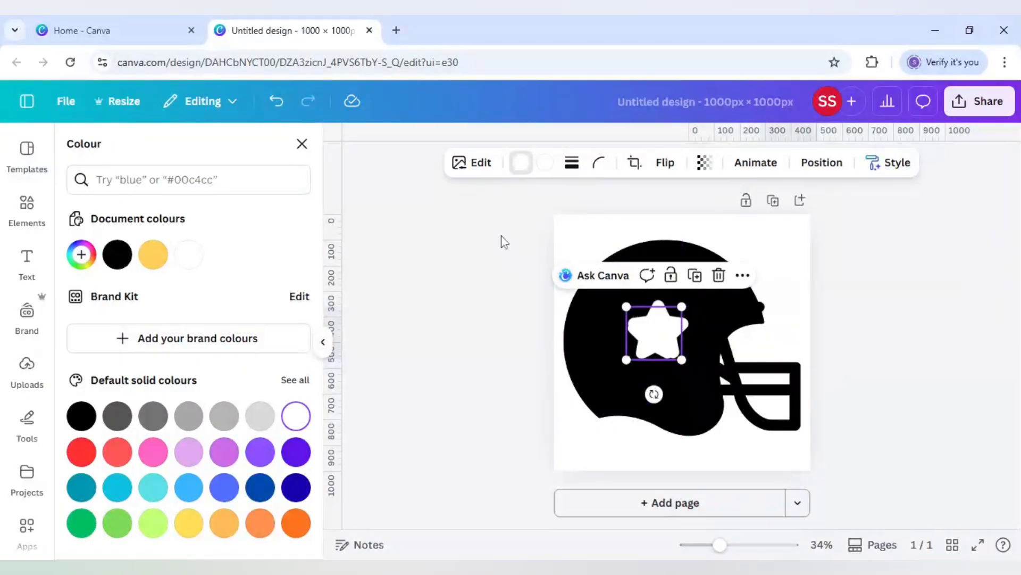
click(82, 415)
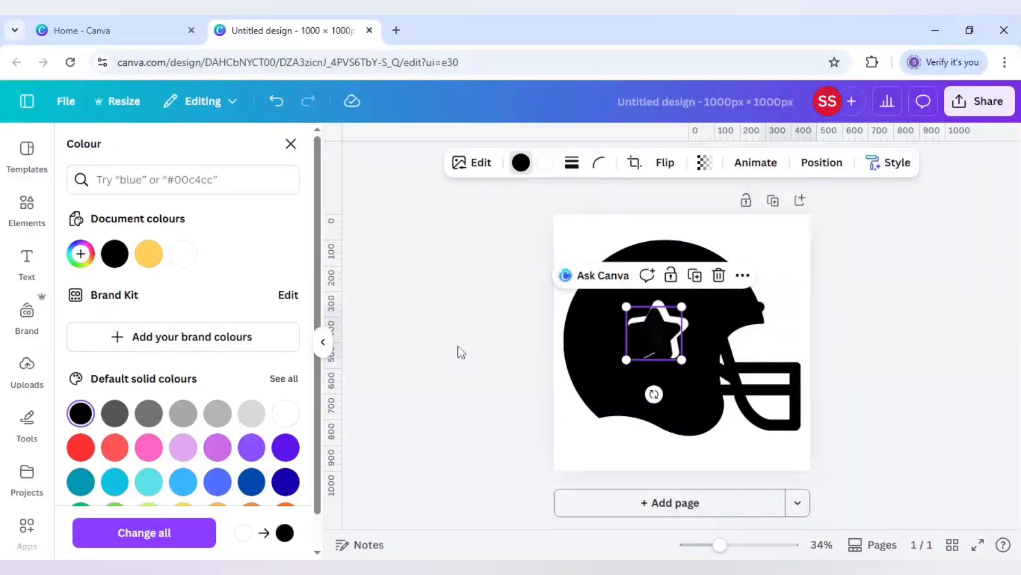
click(460, 350)
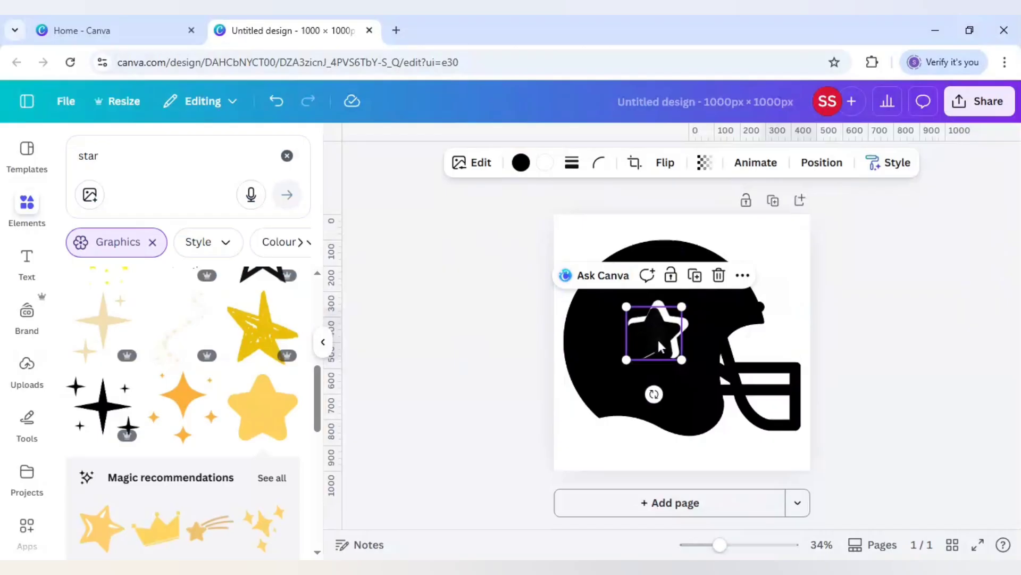
drag(657, 340, 660, 339)
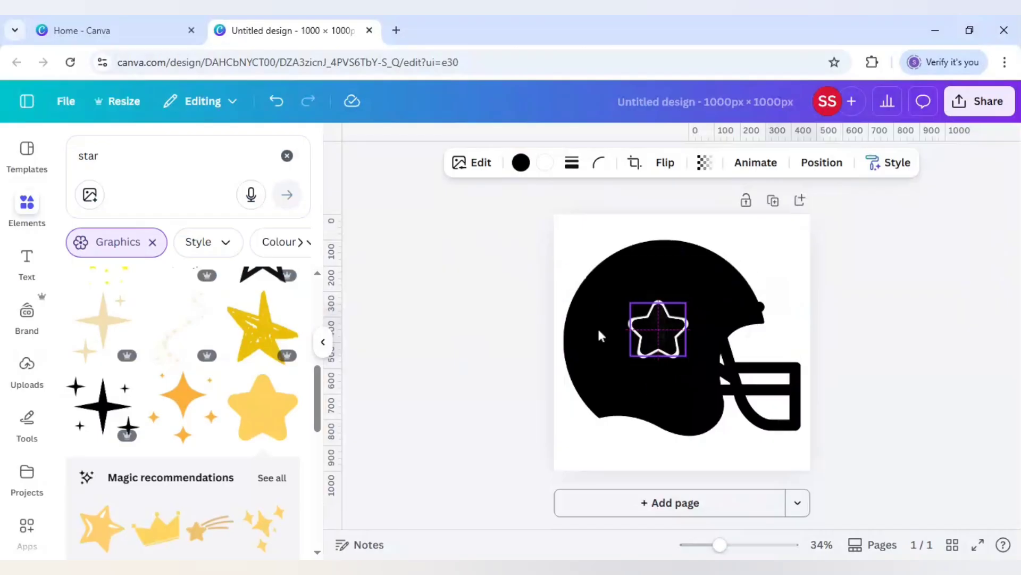
click(489, 316)
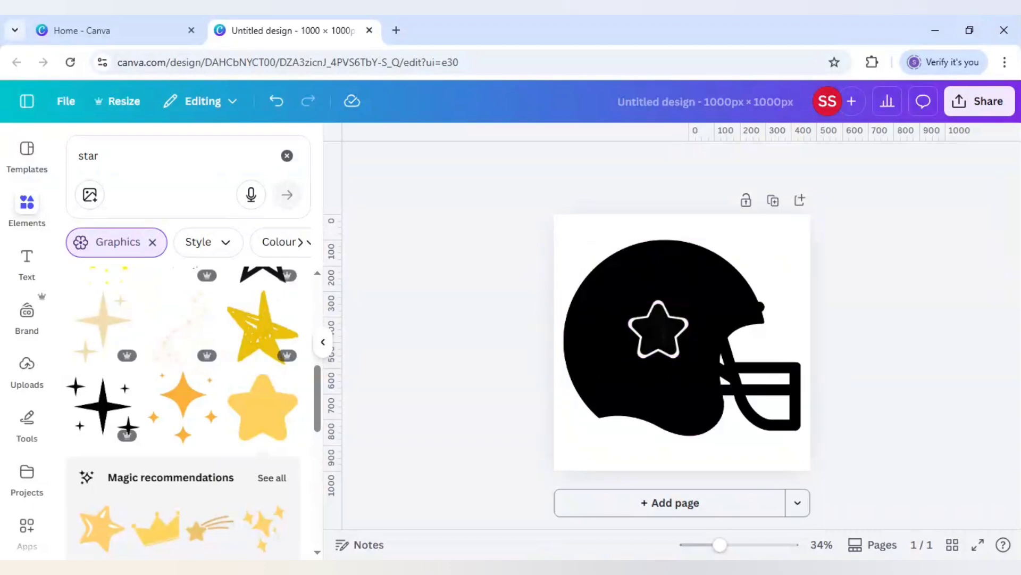
Add a straight line to the design, set its stroke weight to 11 and open its stroke colour options.
key(l)
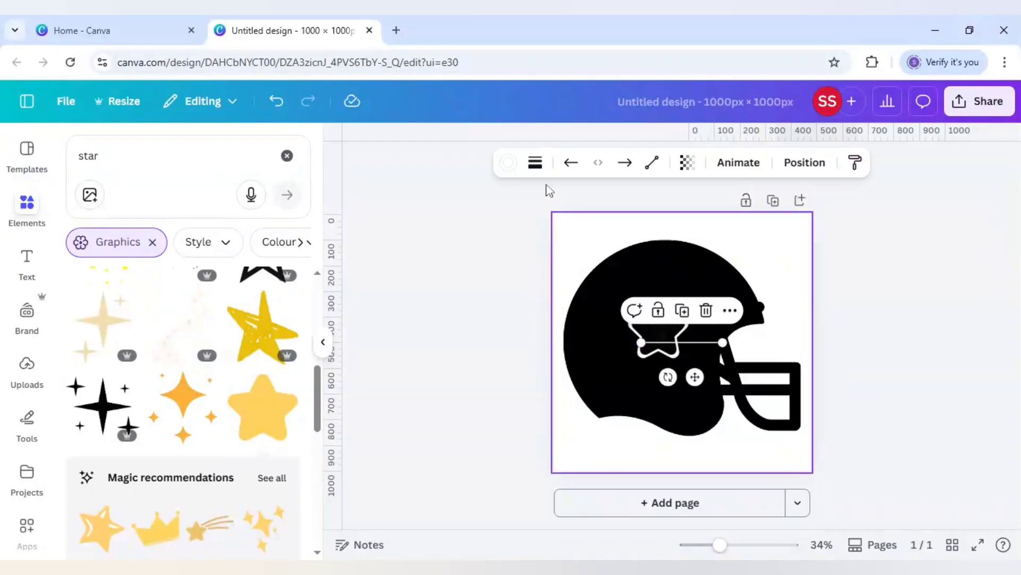
click(535, 165)
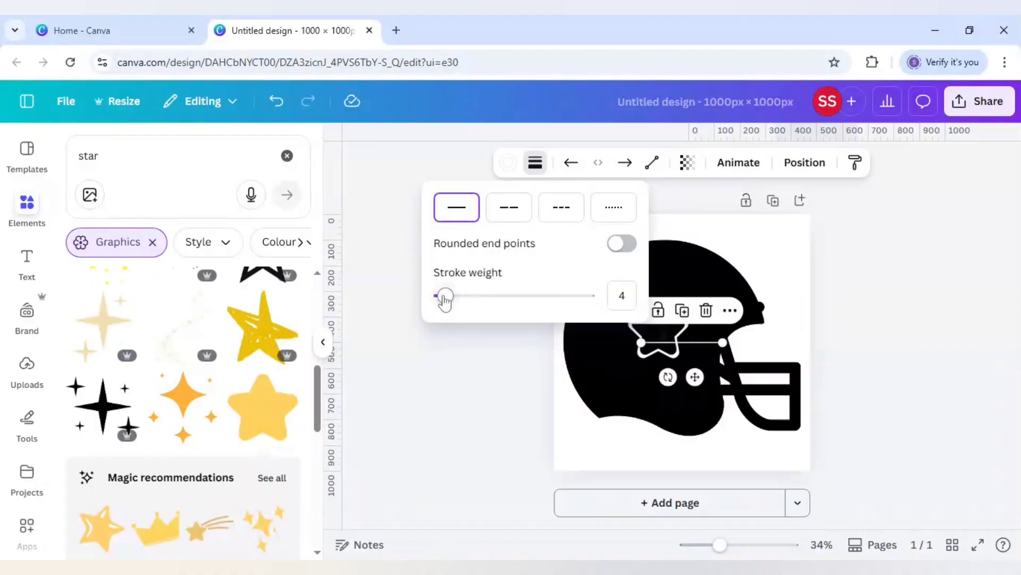
drag(445, 296, 456, 301)
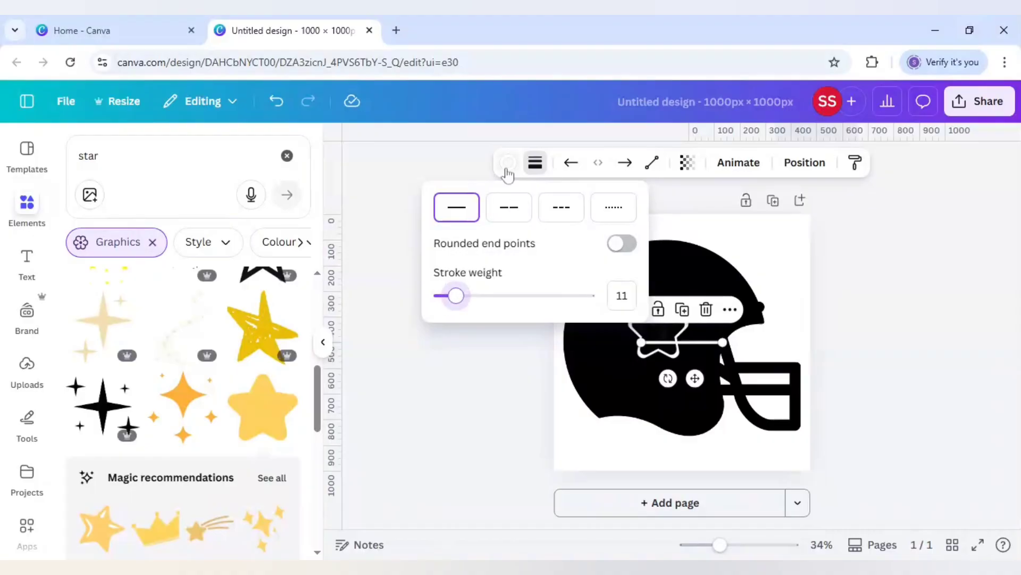
click(508, 174)
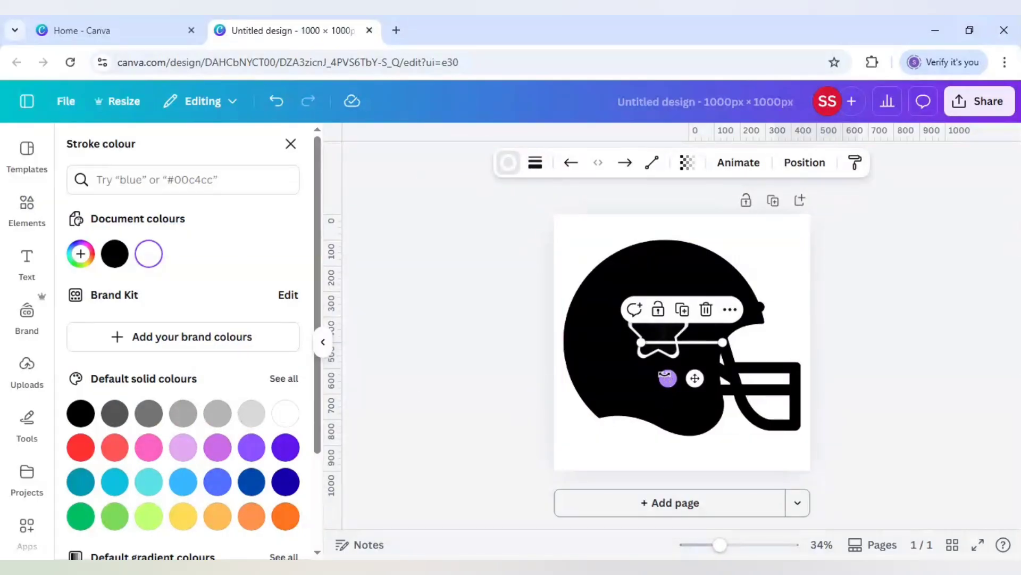
Move the white line to the upper part of the helmet and lengthen it to cross the whole shell horizontally.
drag(695, 378, 640, 304)
drag(667, 268, 751, 268)
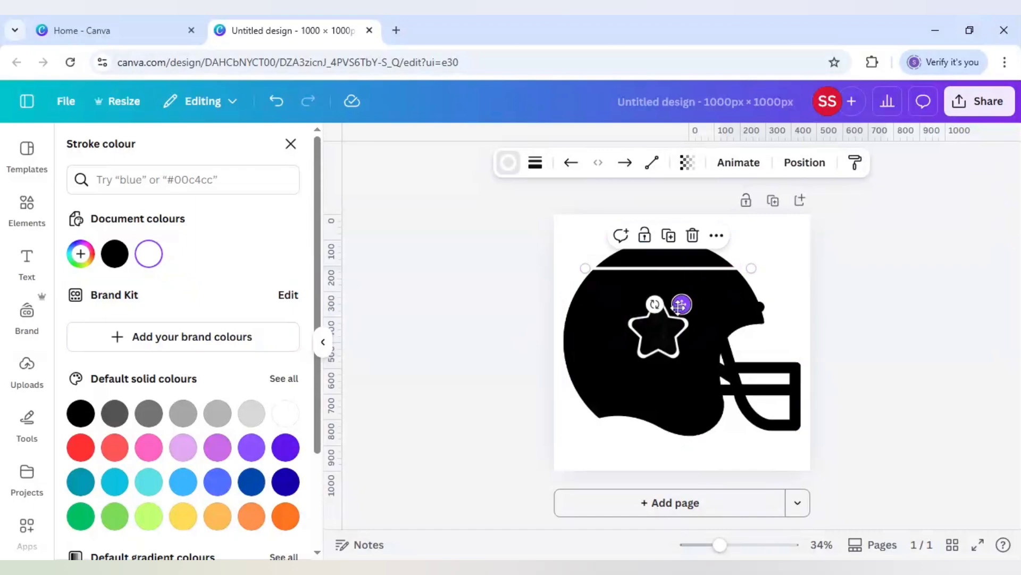
drag(682, 306, 682, 312)
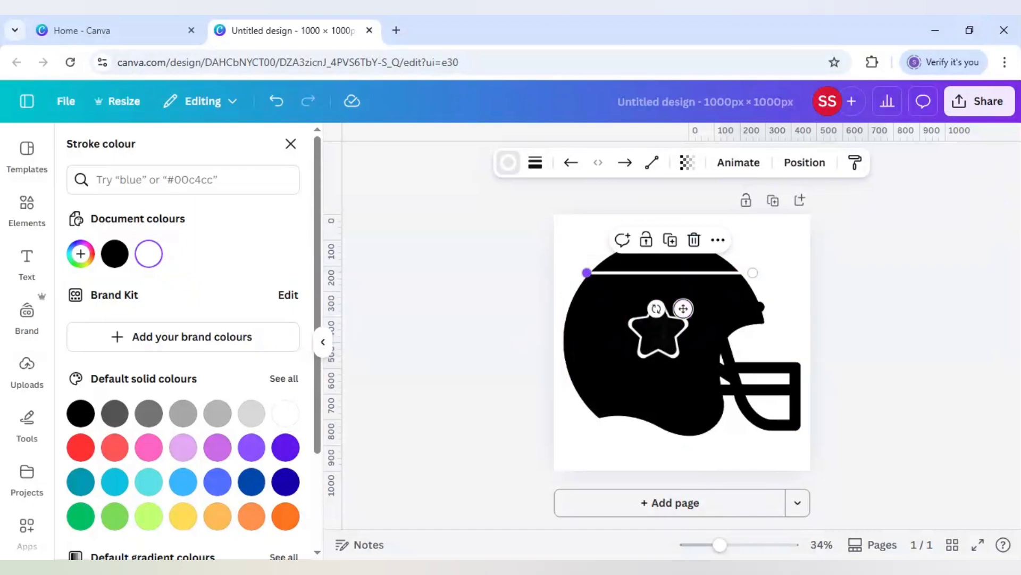
drag(587, 272, 579, 273)
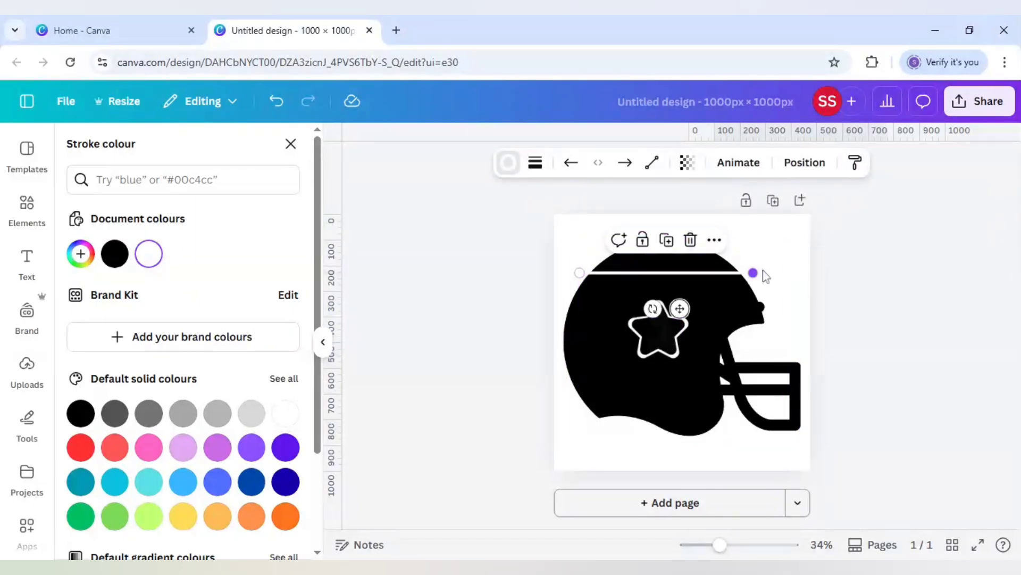
Duplicate the white line, place the copy lower at the star's top tip and extend it past the helmet's front edge.
click(672, 249)
drag(684, 312, 662, 334)
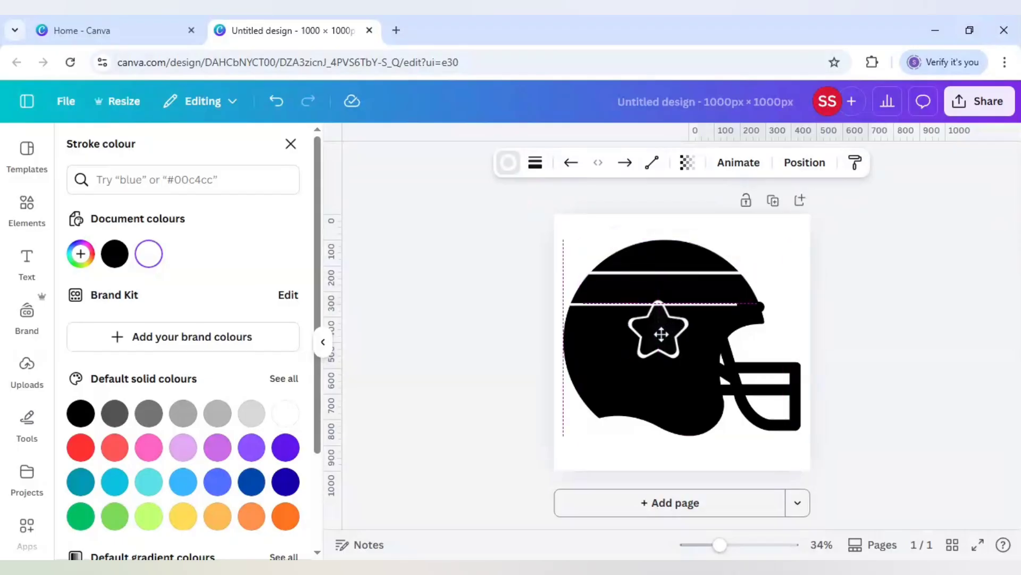
drag(661, 334, 661, 334)
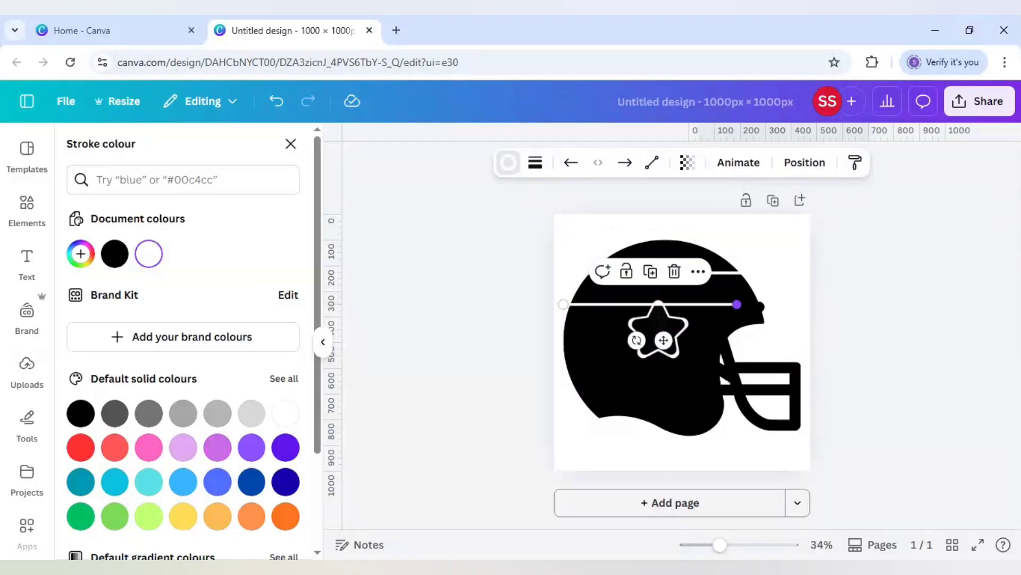
drag(738, 304, 784, 305)
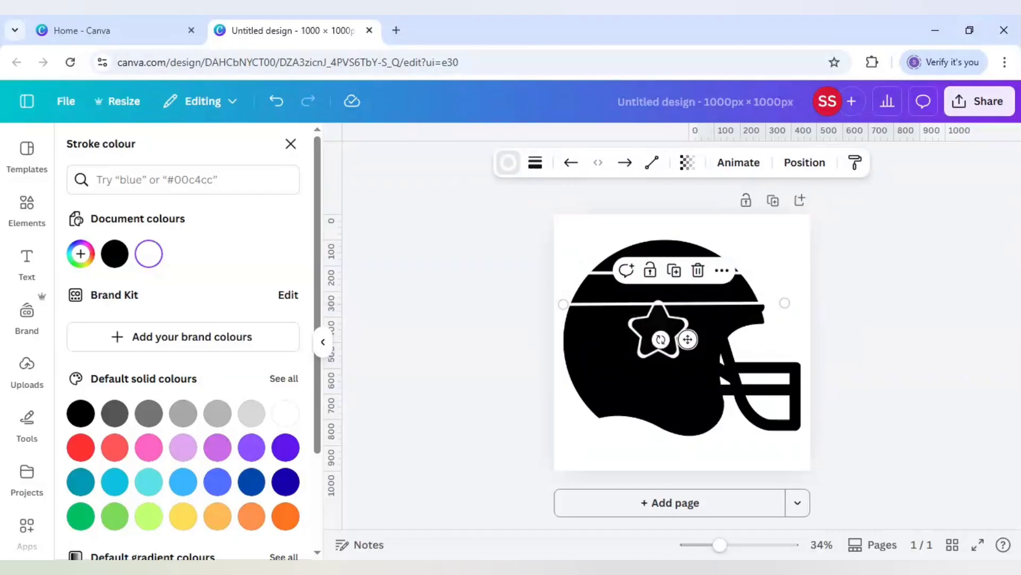
Nudge the second horizontal white line slightly downward so it sits just below the star's top tip.
click(857, 383)
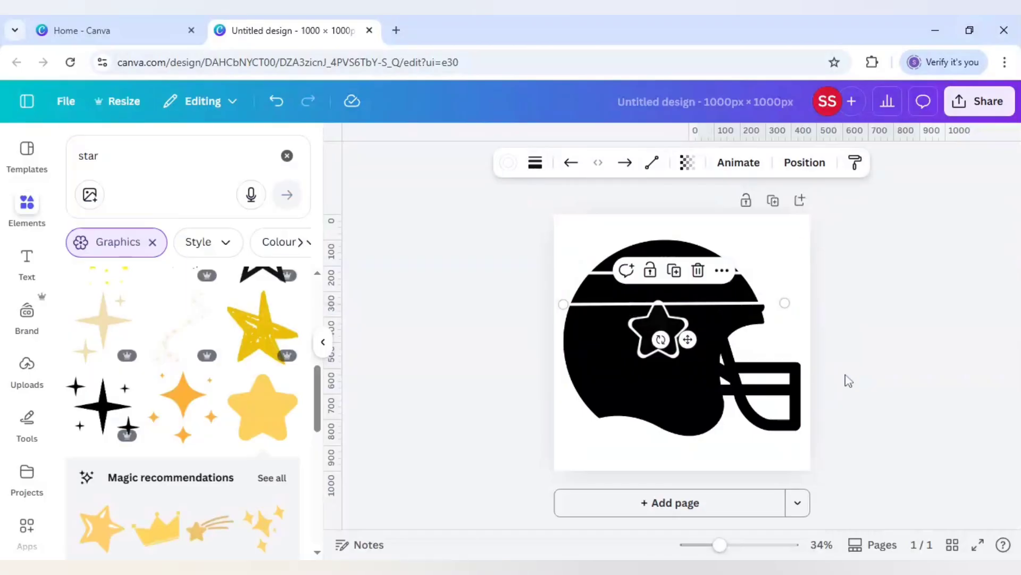
click(718, 303)
key(Down)
key(Down)
key(Down)
key(Down)
key(Down)
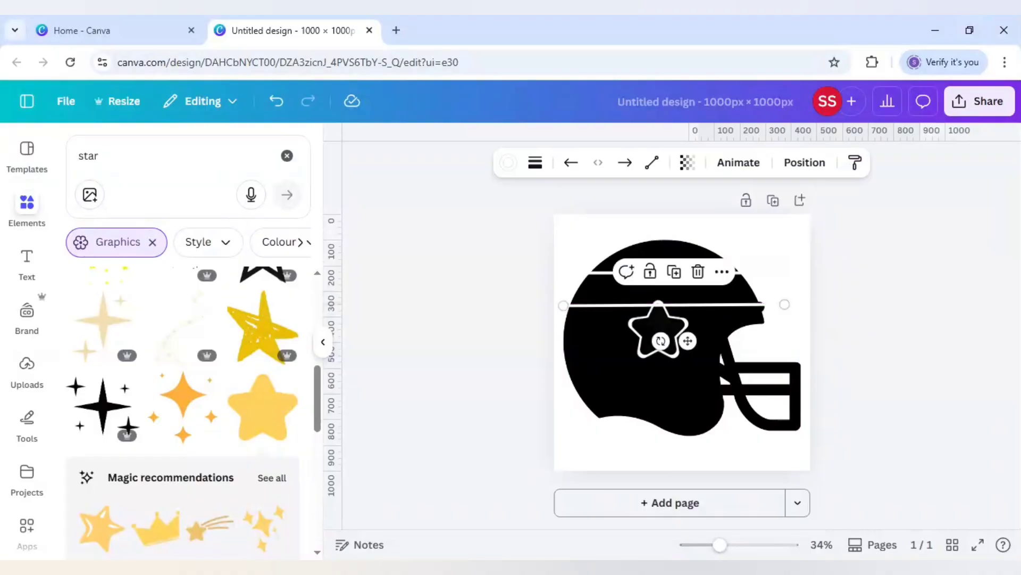
key(Down)
key(Down)
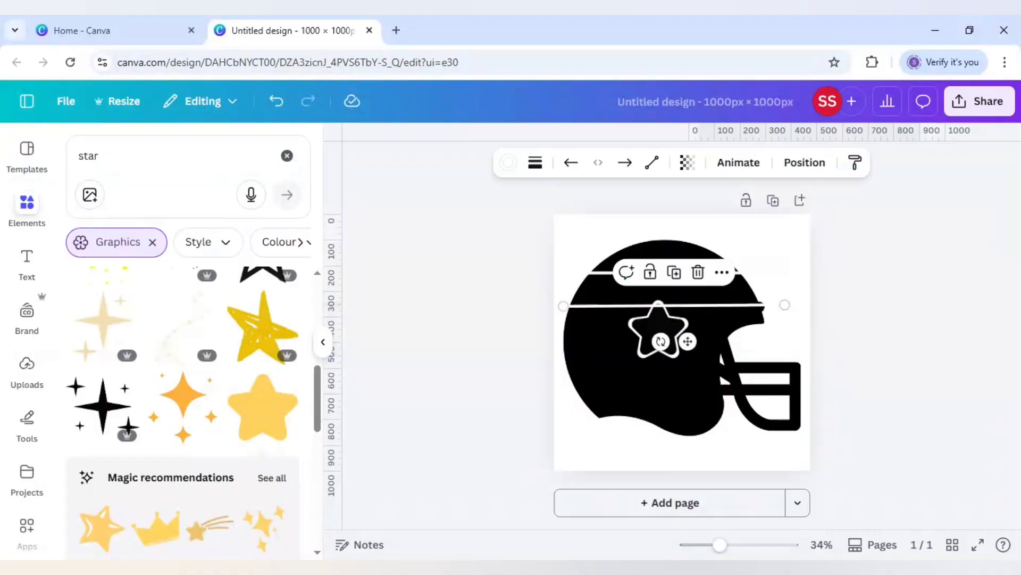
Move the second horizontal white line below both stars in the layer order.
right_click(707, 310)
mouse_move(759, 361)
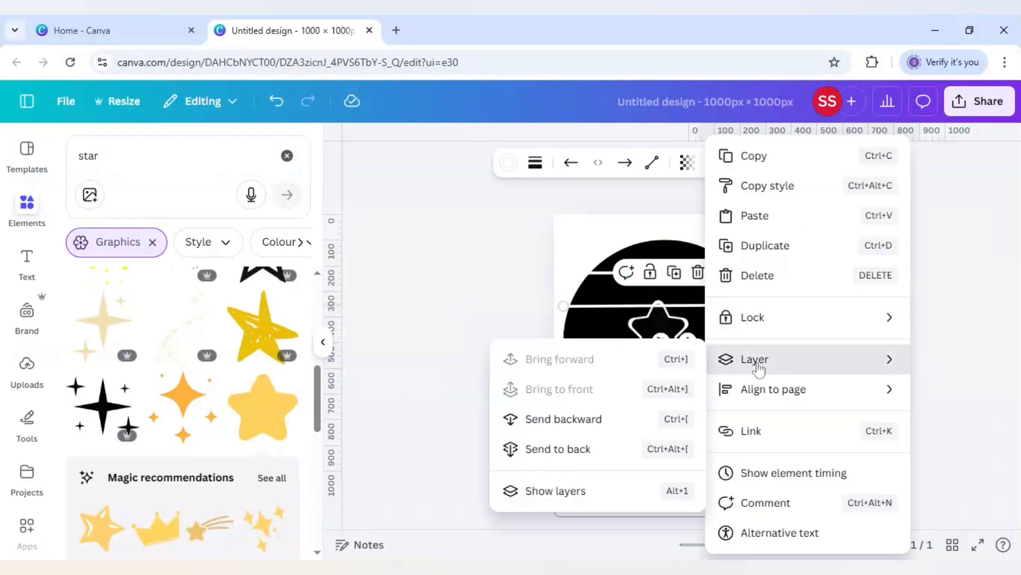
click(552, 497)
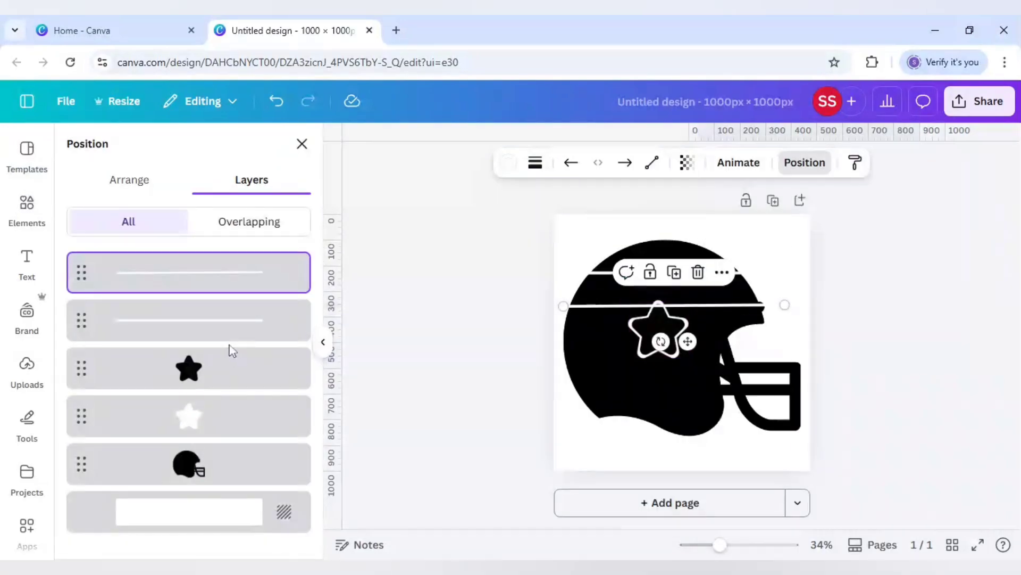
drag(212, 289, 202, 432)
click(512, 347)
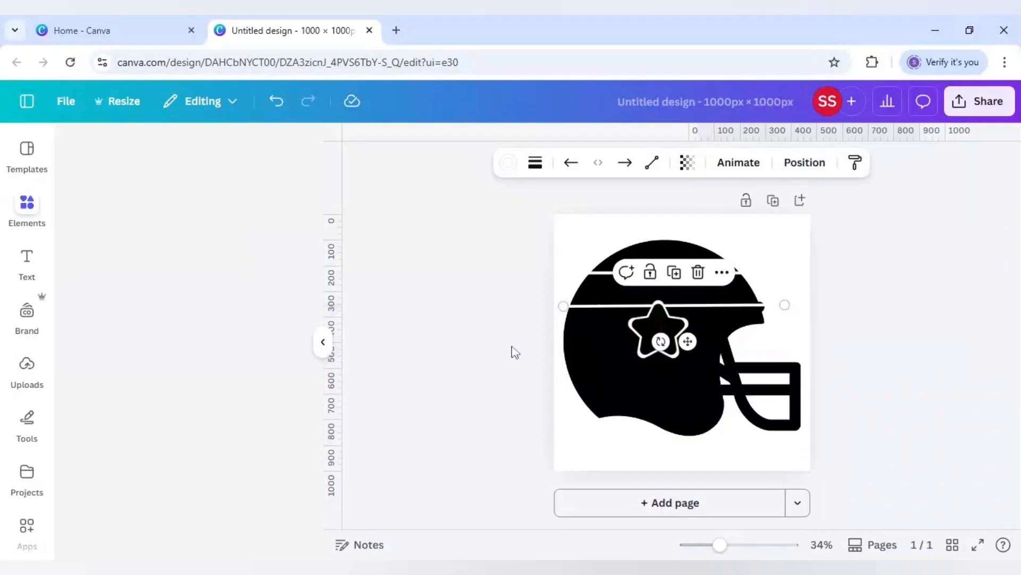
click(516, 341)
Duplicate the second horizontal line twice, placing copies across the star's lower part and below the star, and shorten the lowest copy's rear end.
click(613, 308)
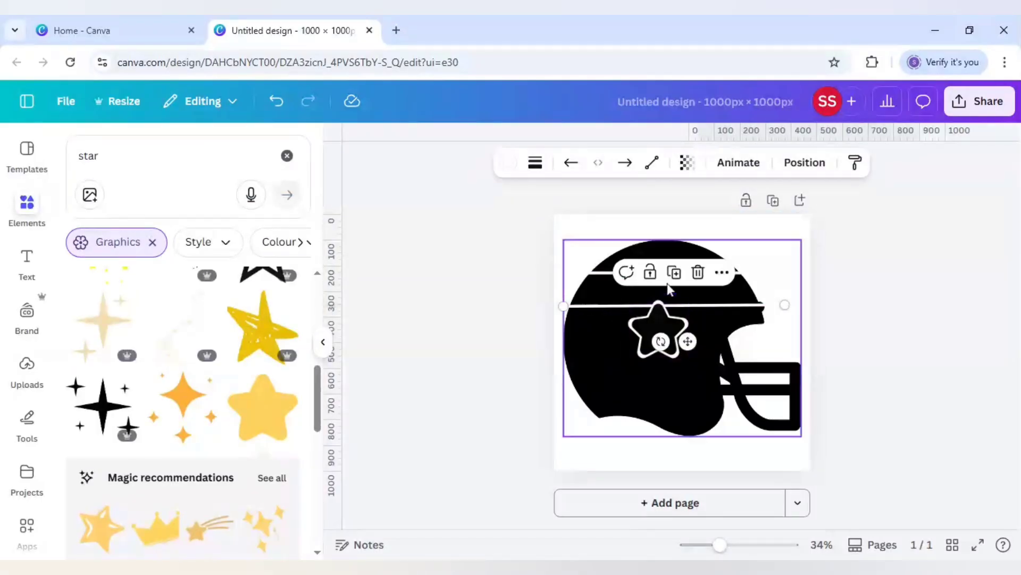
drag(693, 347, 664, 391)
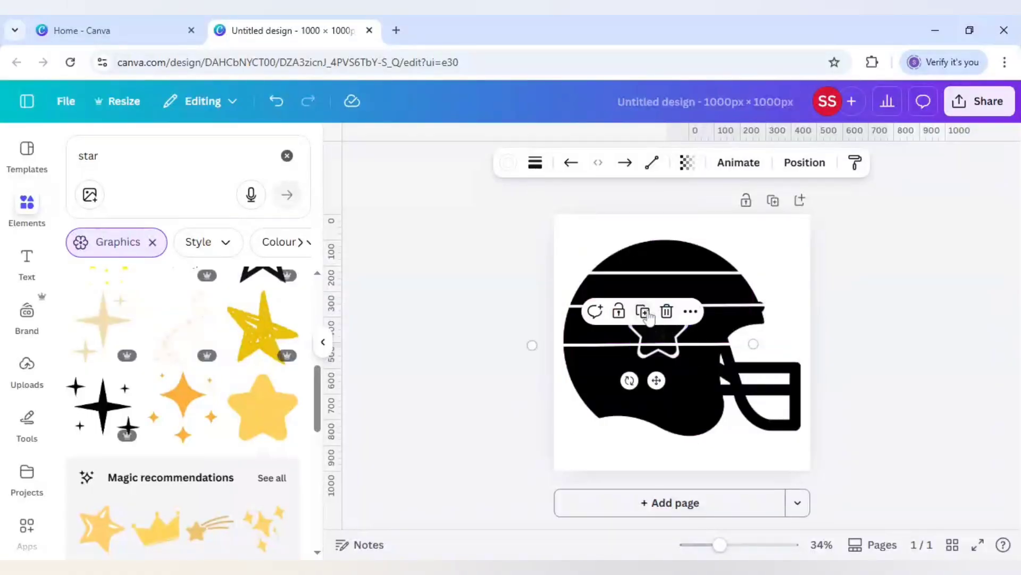
drag(657, 380, 626, 419)
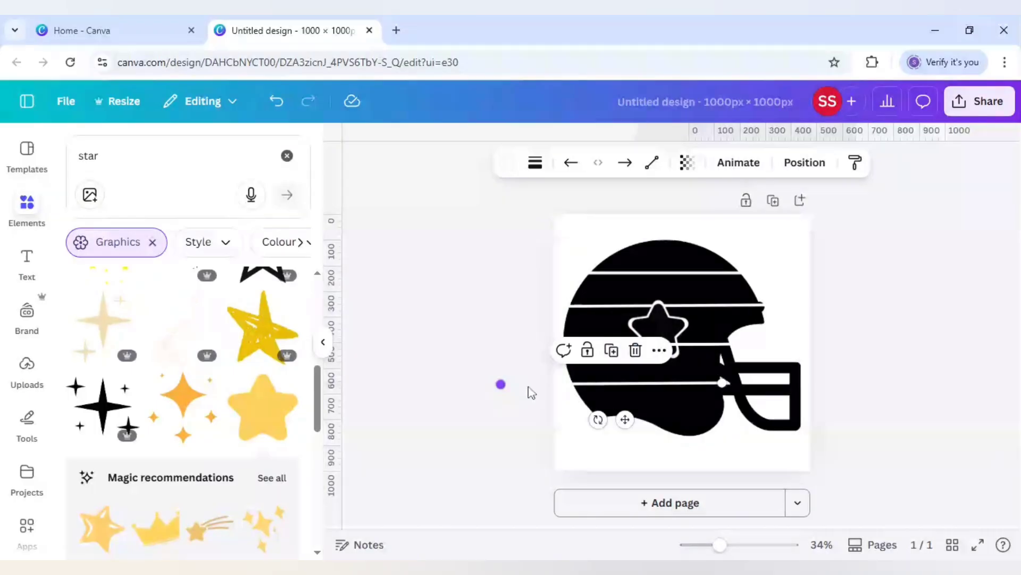
drag(500, 384, 564, 383)
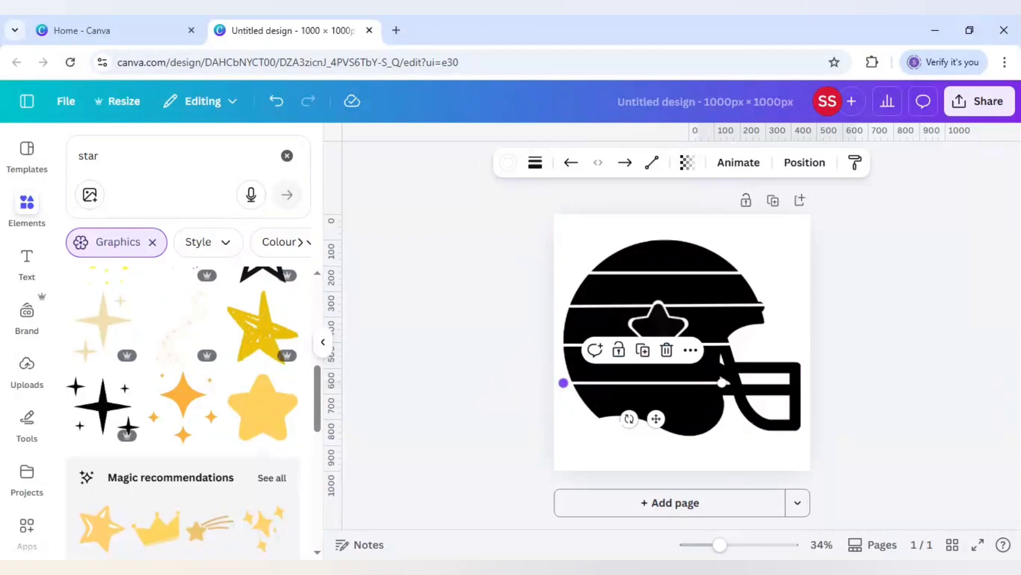
mouse_move(563, 383)
mouse_down()
mouse_move(544, 383)
mouse_move(563, 382)
mouse_move(554, 382)
mouse_up()
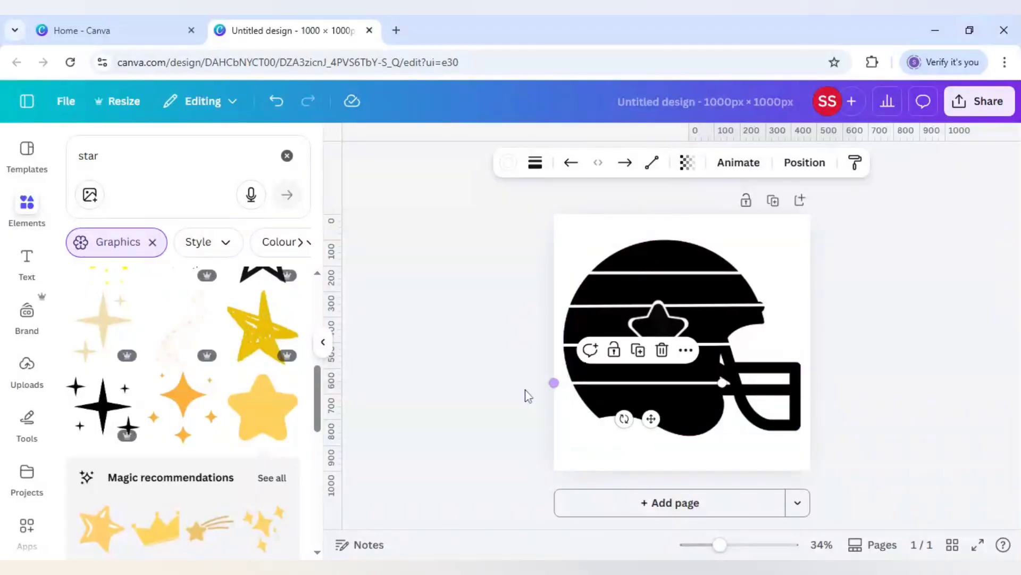
click(490, 394)
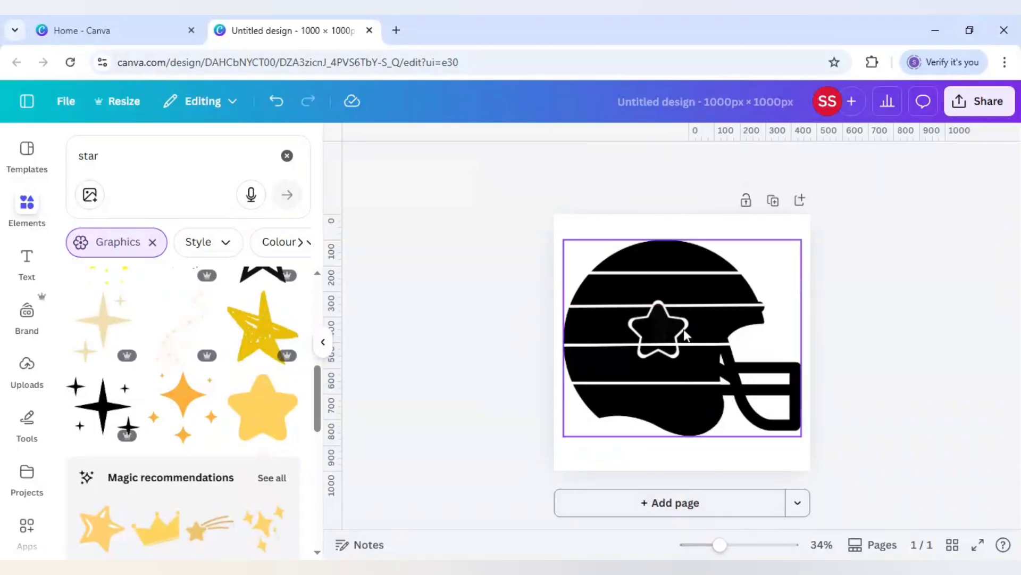
Move the black and white stars together to the top of the layer order, above all the lines.
click(688, 346)
right_click(688, 346)
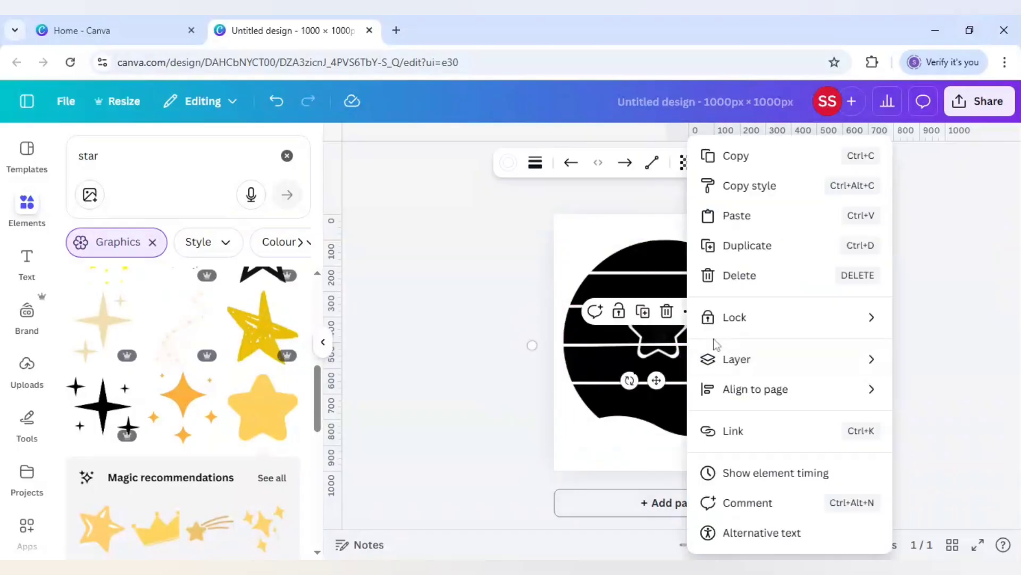
mouse_move(737, 361)
click(592, 490)
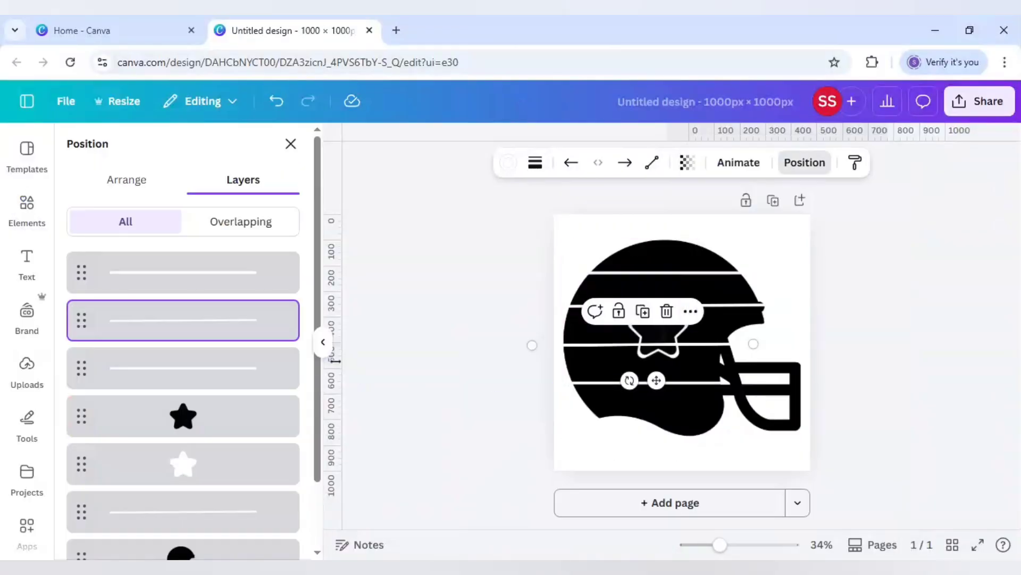
click(209, 426)
shift+click(202, 471)
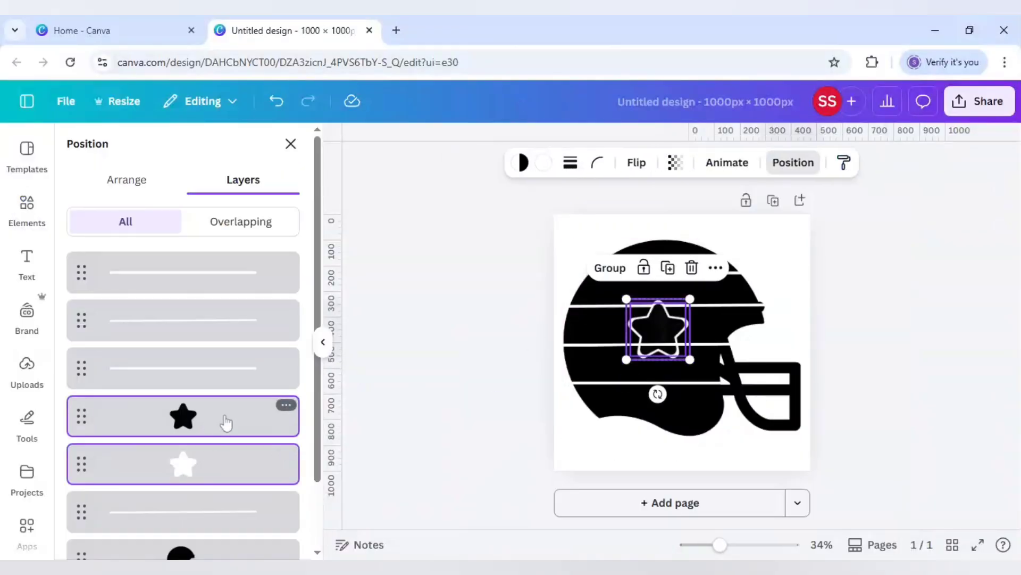
drag(225, 422, 229, 264)
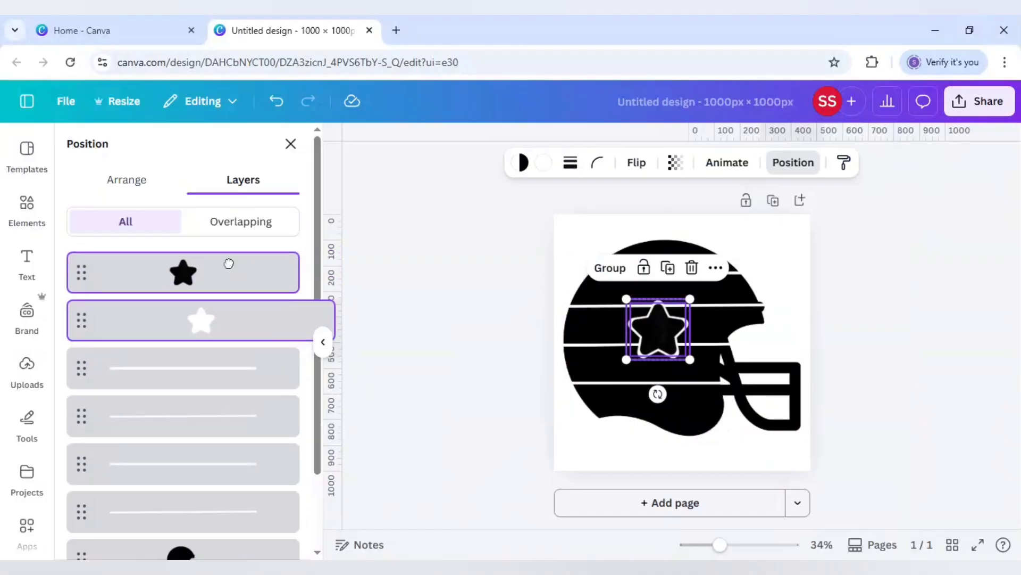
click(430, 337)
click(432, 341)
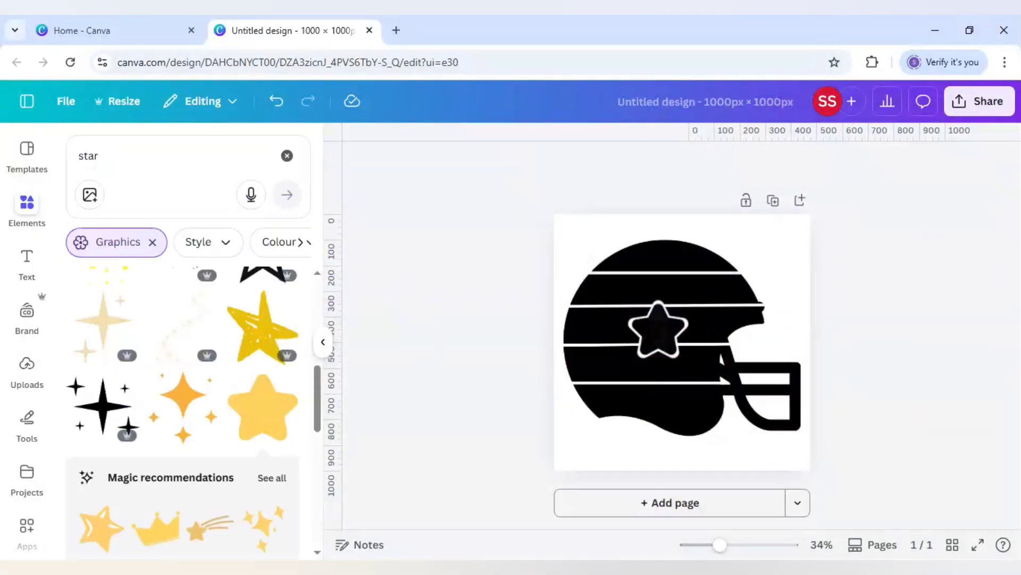
Duplicate the lowest line, rotate the copy to vertical above the star and shorten it to span only the helmet's top band.
click(653, 382)
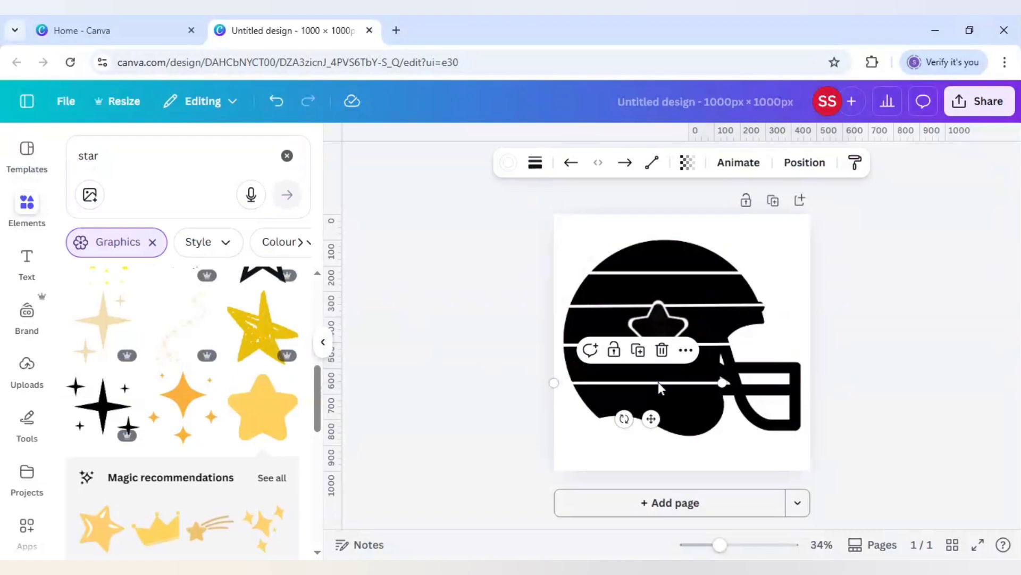
click(640, 353)
drag(630, 423, 627, 324)
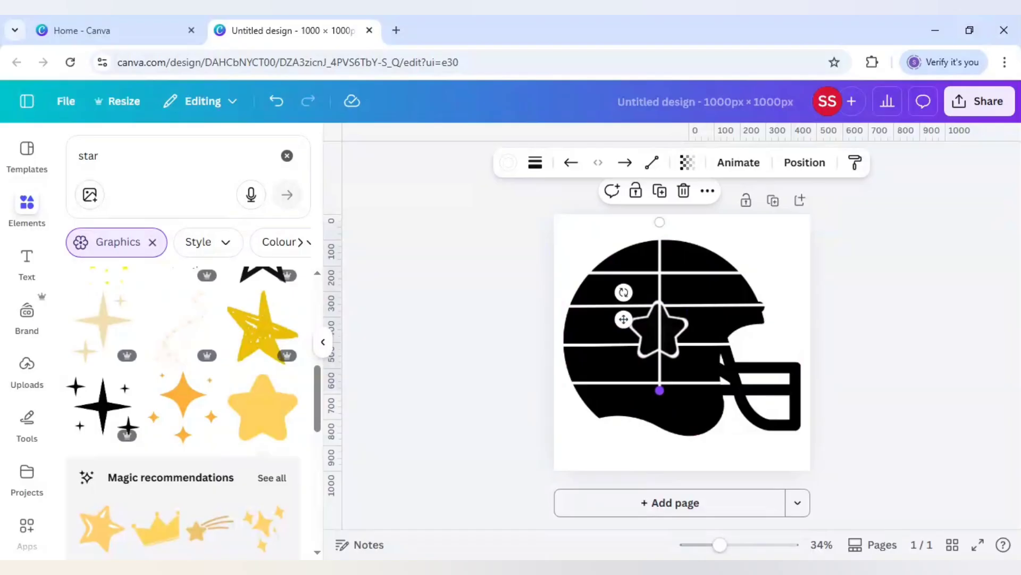
drag(660, 390, 660, 273)
click(525, 295)
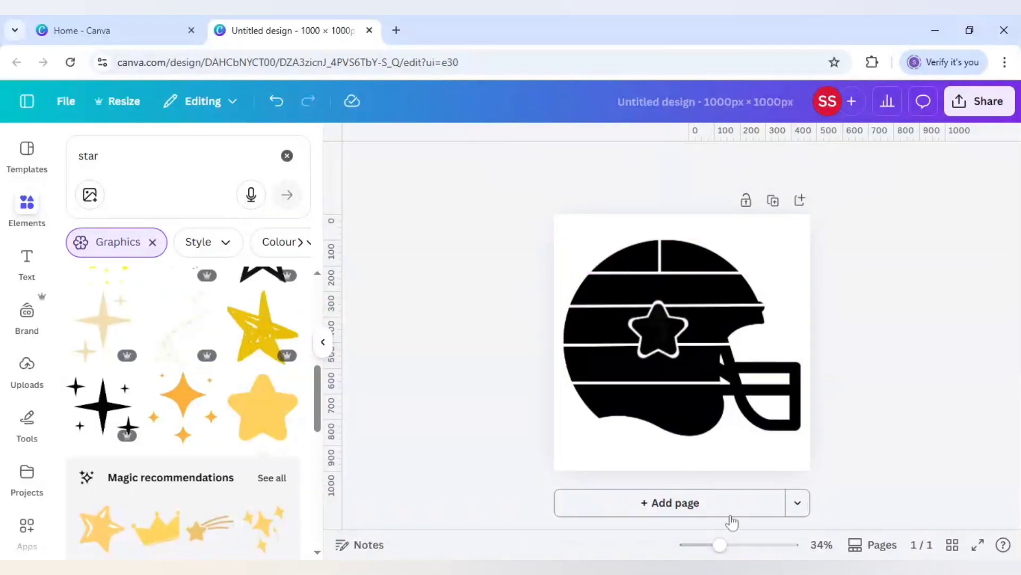
Duplicate the short vertical line twice and place the copies in the second band, one on each side of the star's top tip.
drag(720, 544, 735, 545)
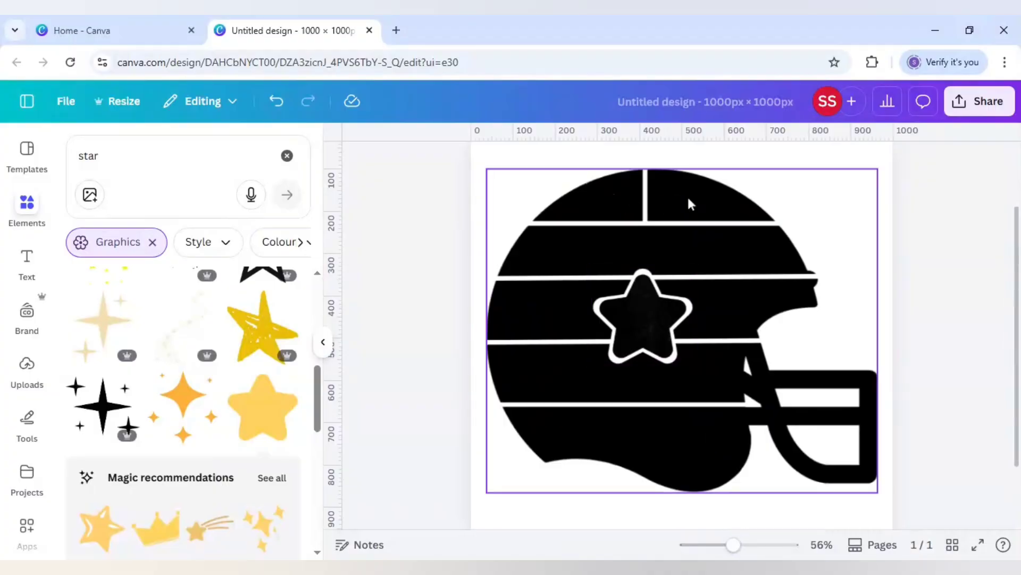
click(646, 198)
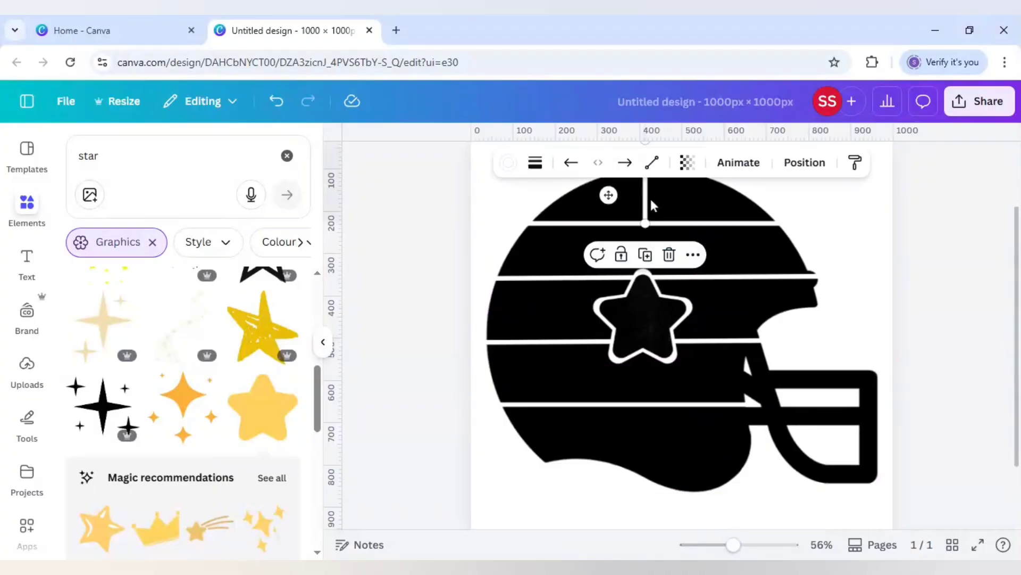
click(645, 254)
drag(611, 199, 597, 276)
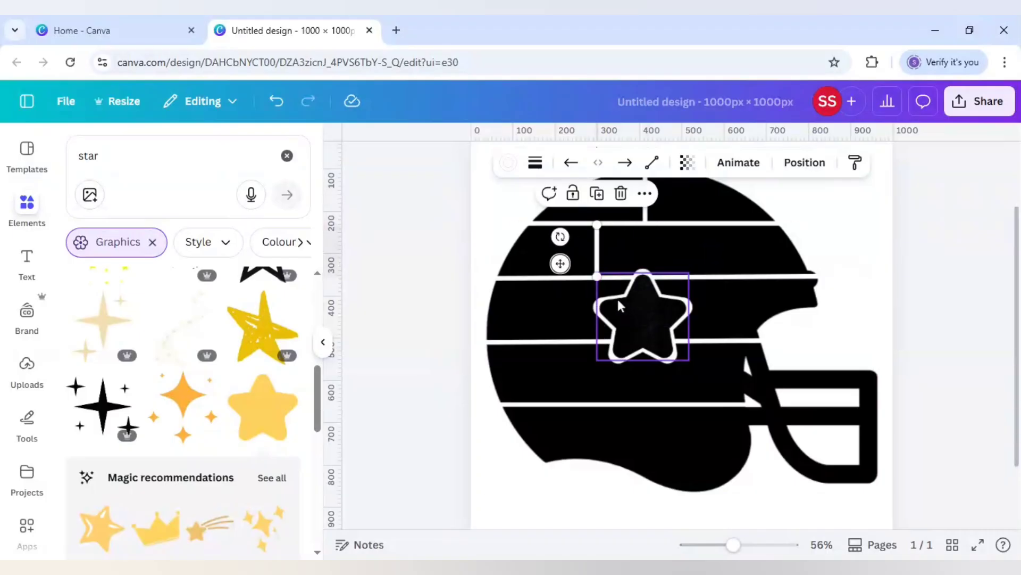
click(596, 194)
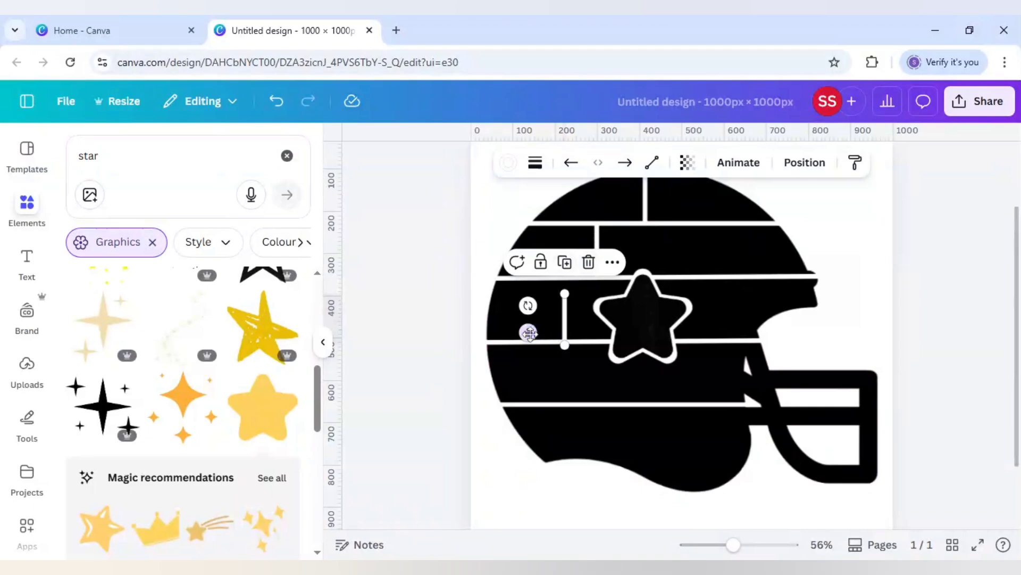
drag(529, 333, 661, 263)
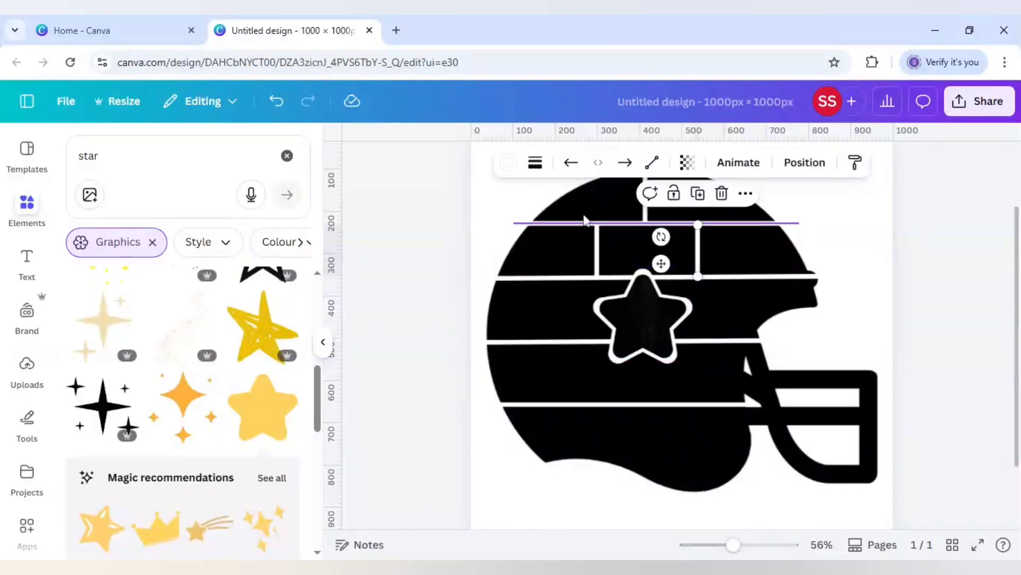
click(596, 269)
click(441, 257)
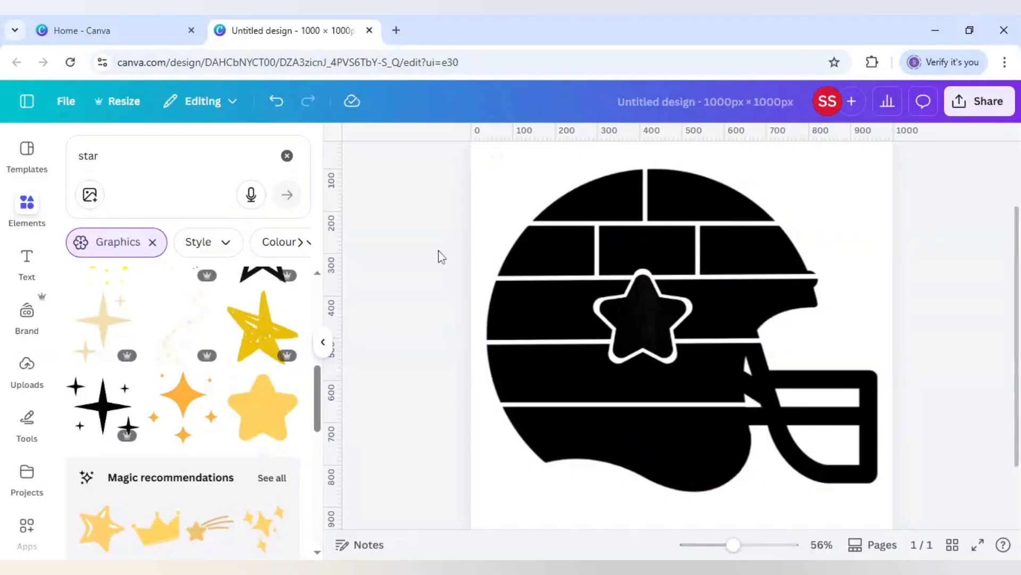
Add another copy of the vertical line centred beneath the star and adjust its lower end to meet the lowest horizontal line.
click(597, 251)
click(597, 194)
drag(568, 270, 548, 382)
drag(593, 418, 605, 392)
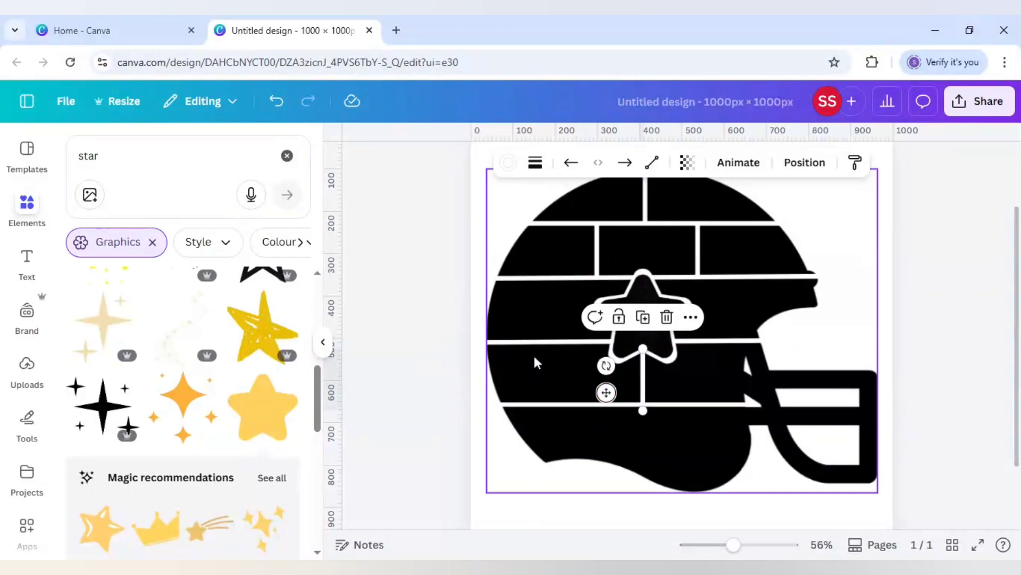
click(437, 331)
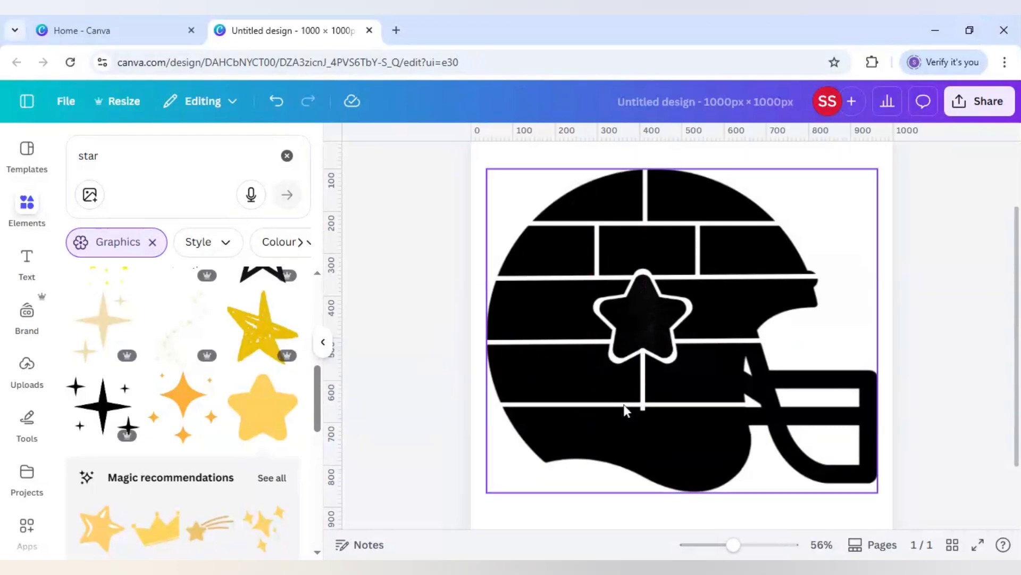
click(643, 409)
drag(643, 410, 643, 404)
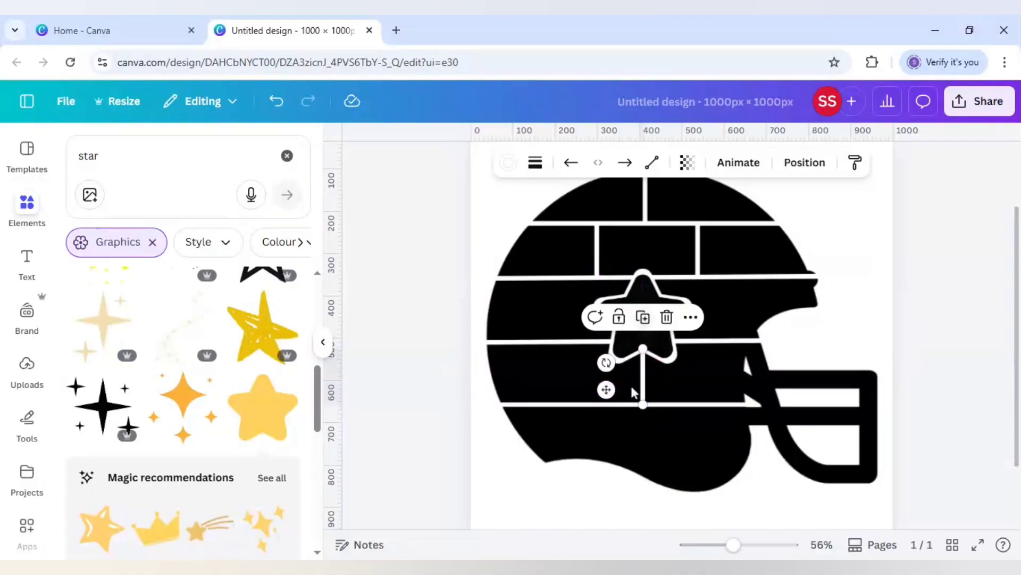
Place two more vertical line copies in the helmet's bottom band, spanning from the lowest horizontal line to the shell's lower edge.
drag(606, 390, 613, 396)
mouse_move(578, 447)
mouse_down()
mouse_move(546, 462)
mouse_move(558, 445)
mouse_up()
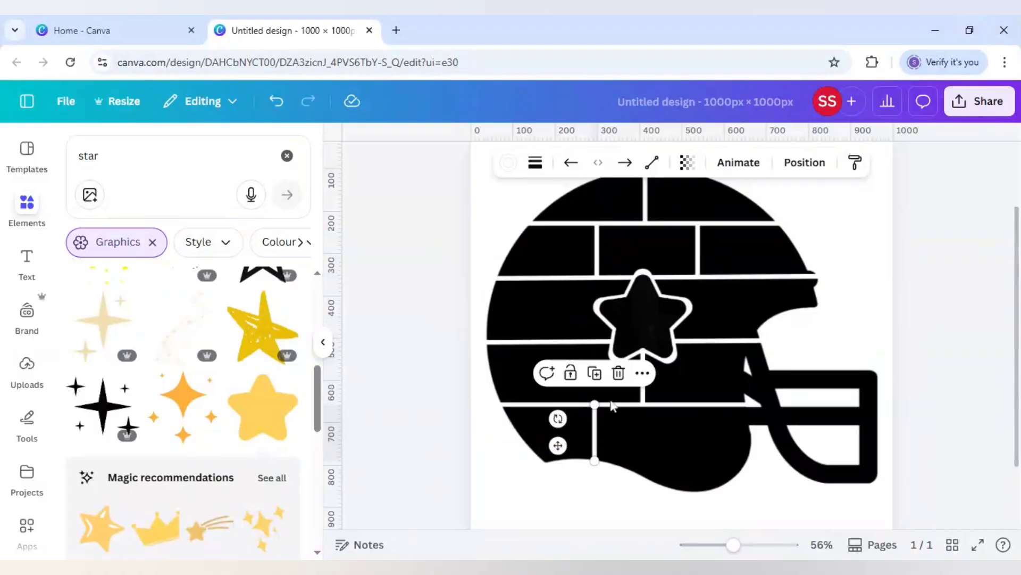
click(596, 374)
drag(509, 501, 671, 492)
click(425, 446)
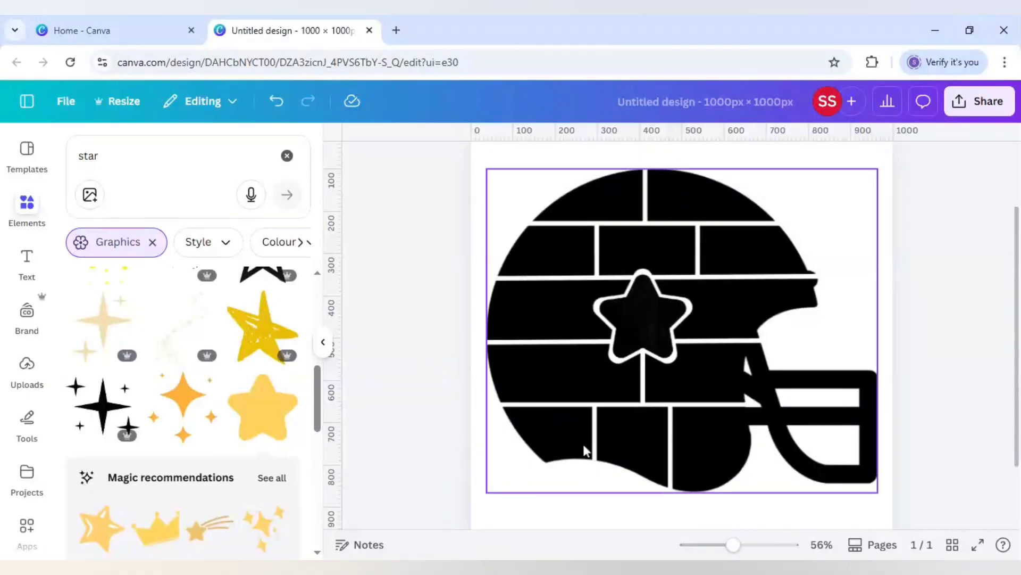
Move the vertical line beneath the star behind both stars in the layer order.
click(645, 366)
right_click(644, 365)
mouse_move(670, 359)
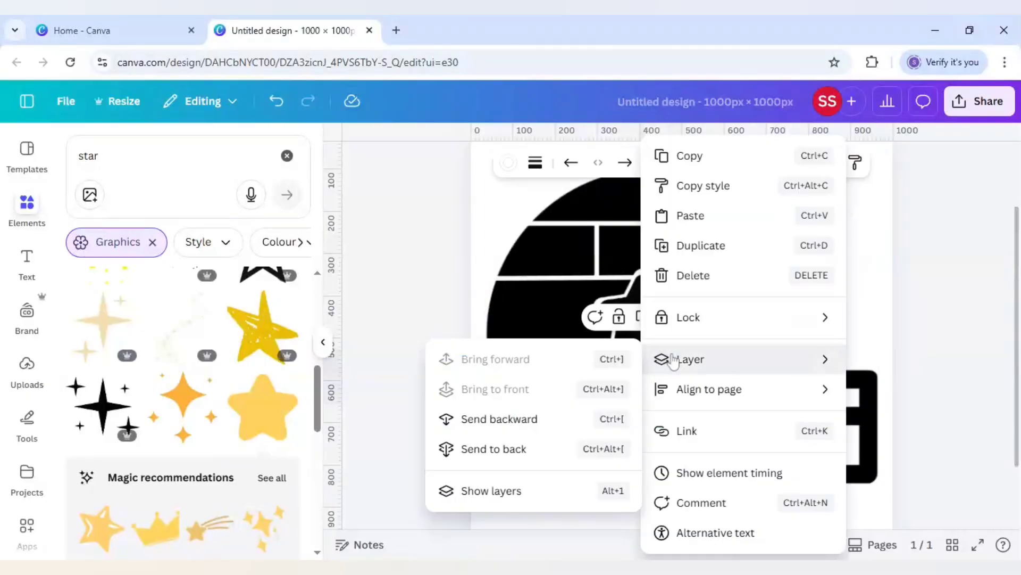
click(504, 492)
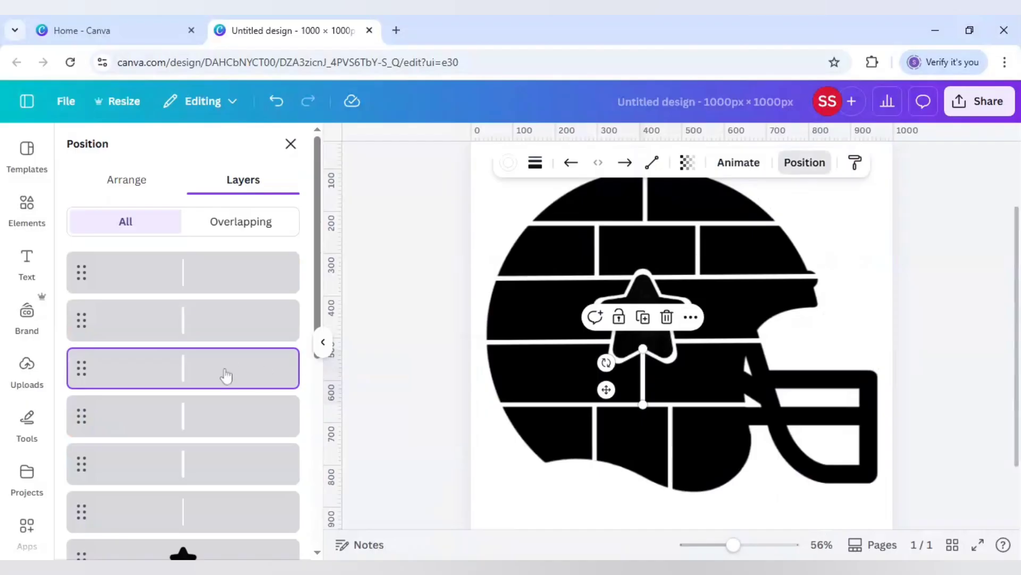
drag(214, 470, 441, 371)
click(368, 386)
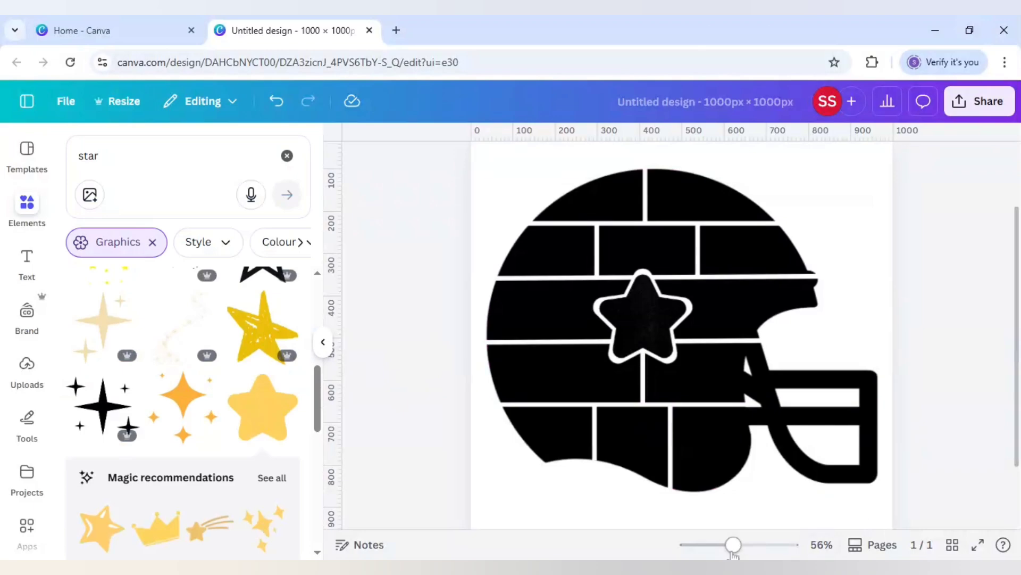
drag(733, 548, 740, 548)
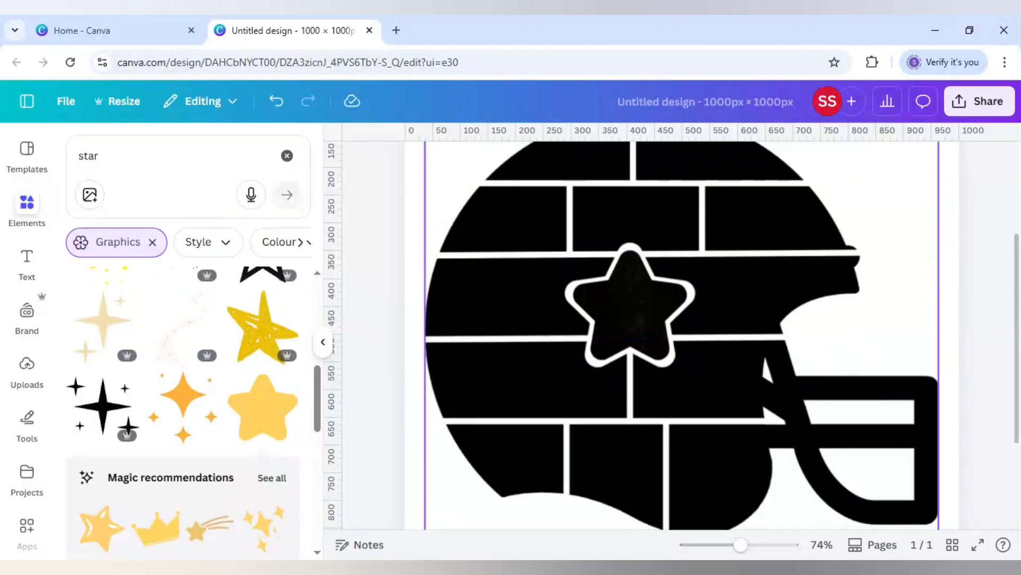
Duplicate the lowest horizontal line, make the copy curved, and anchor its ends at the face opening and the shell's lower front edge.
click(722, 421)
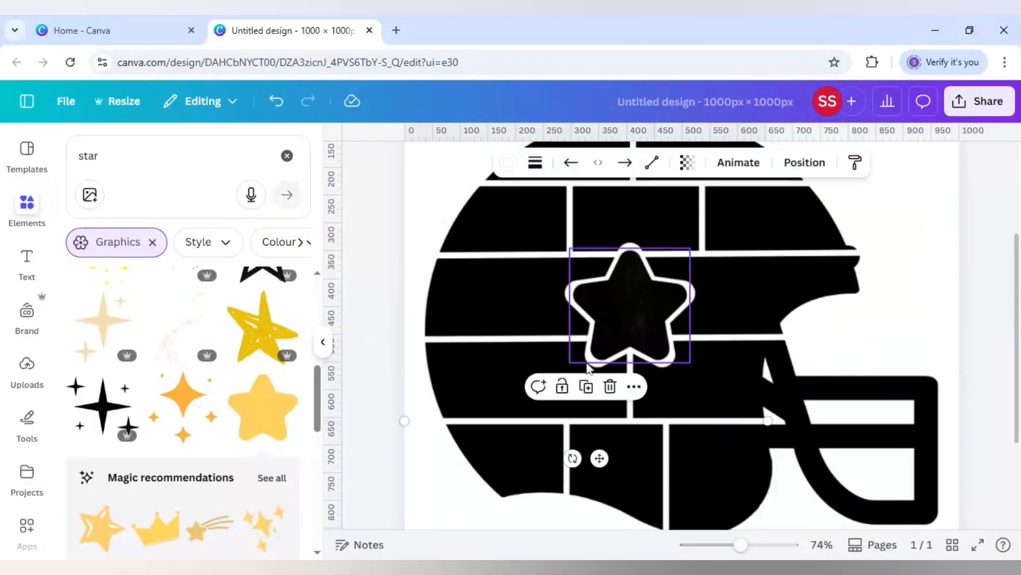
click(587, 387)
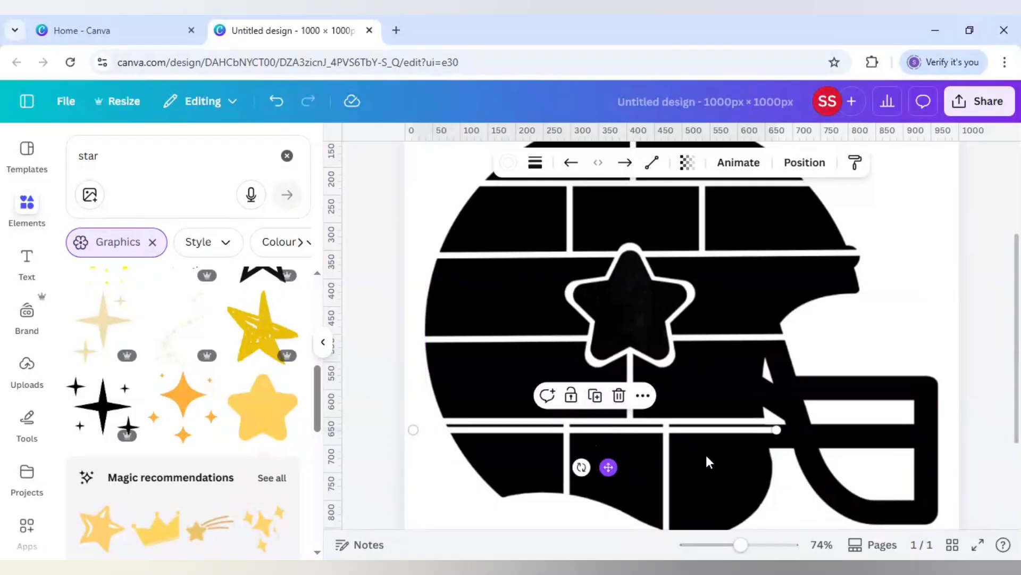
drag(707, 463, 832, 392)
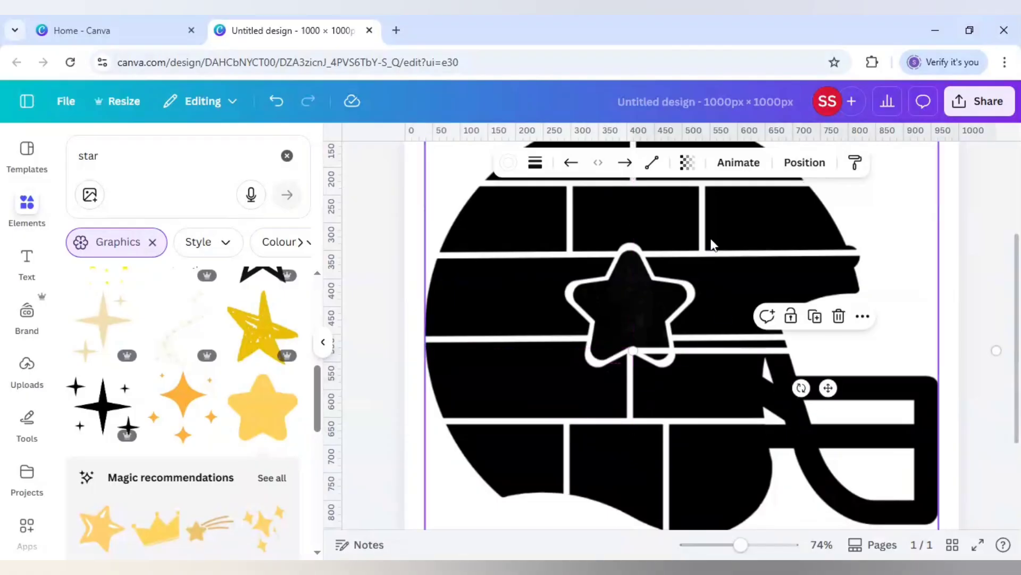
click(653, 163)
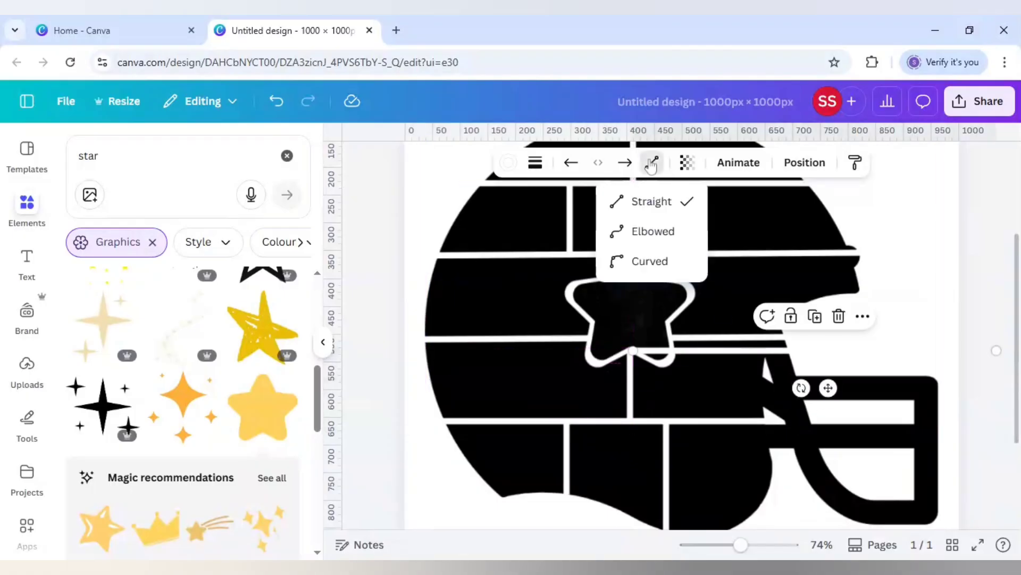
click(650, 261)
drag(633, 350, 776, 447)
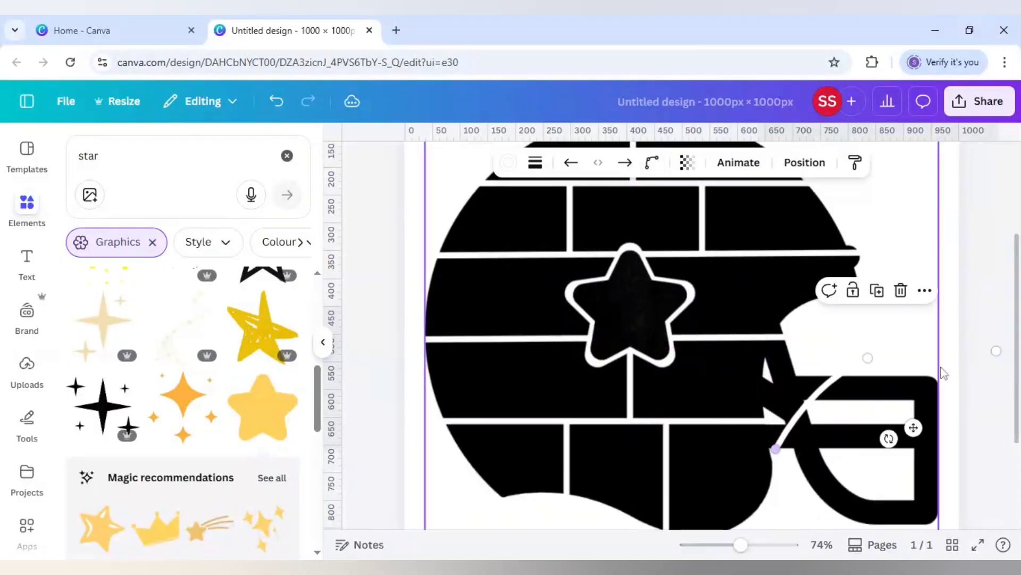
drag(996, 351, 804, 307)
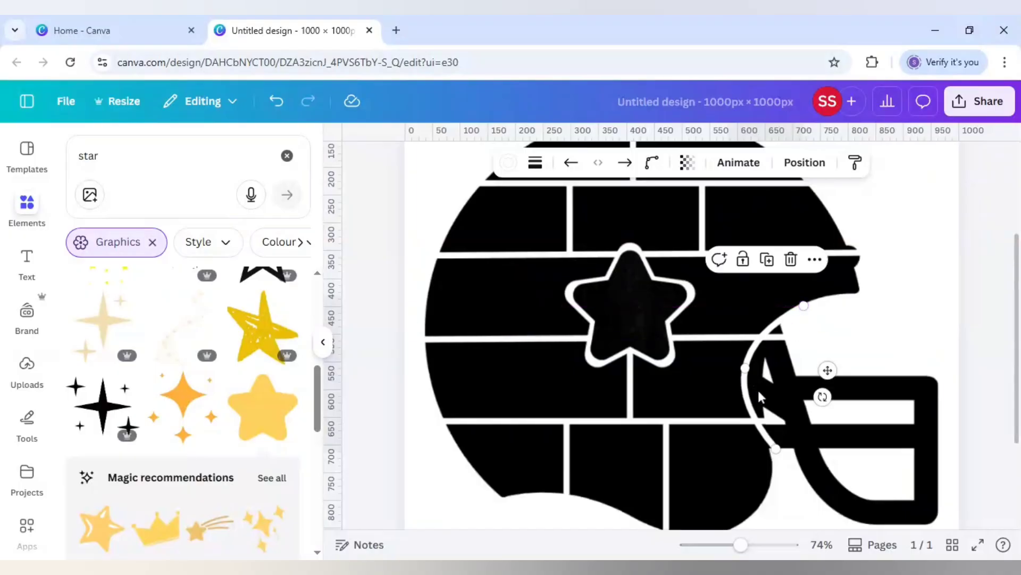
Adjust the curved line's bend and endpoints so it follows the shell's front edge and separates it from the face mask.
drag(746, 367, 768, 359)
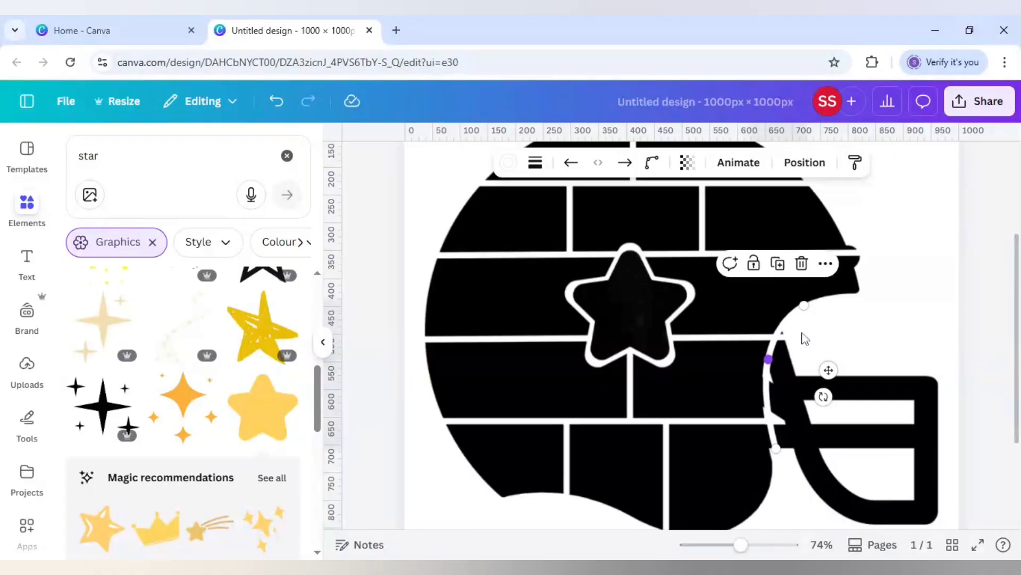
drag(804, 305, 796, 314)
drag(776, 449, 775, 451)
click(791, 481)
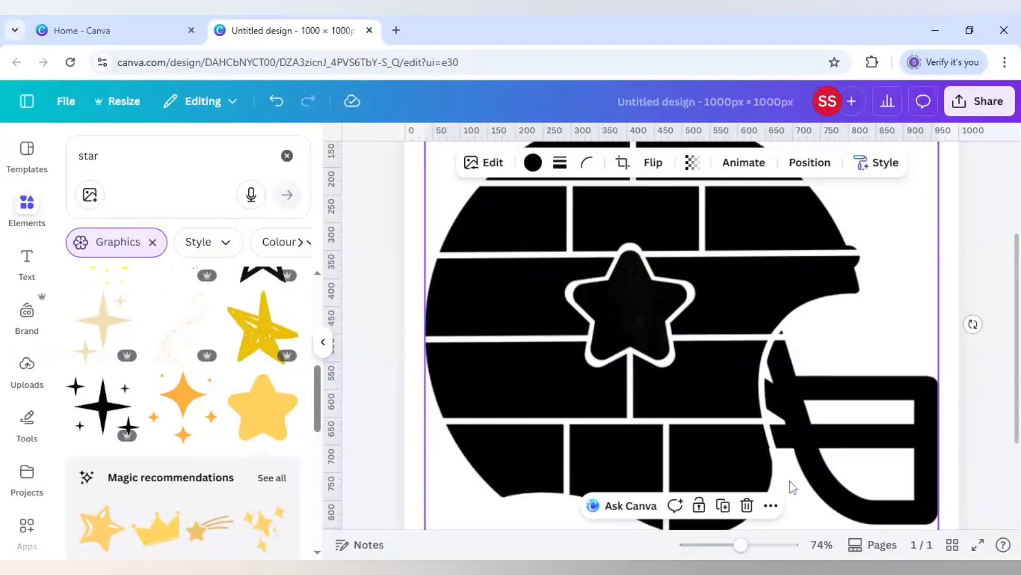
Shorten the front end of the horizontal line crossing the star's lower part to meet the curved line.
click(772, 339)
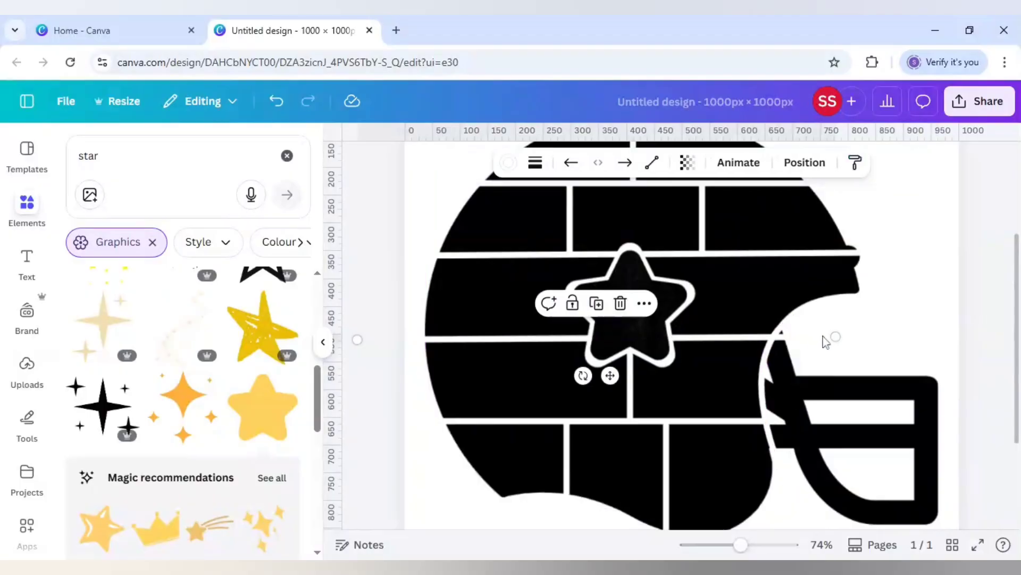
drag(836, 336, 774, 339)
click(864, 346)
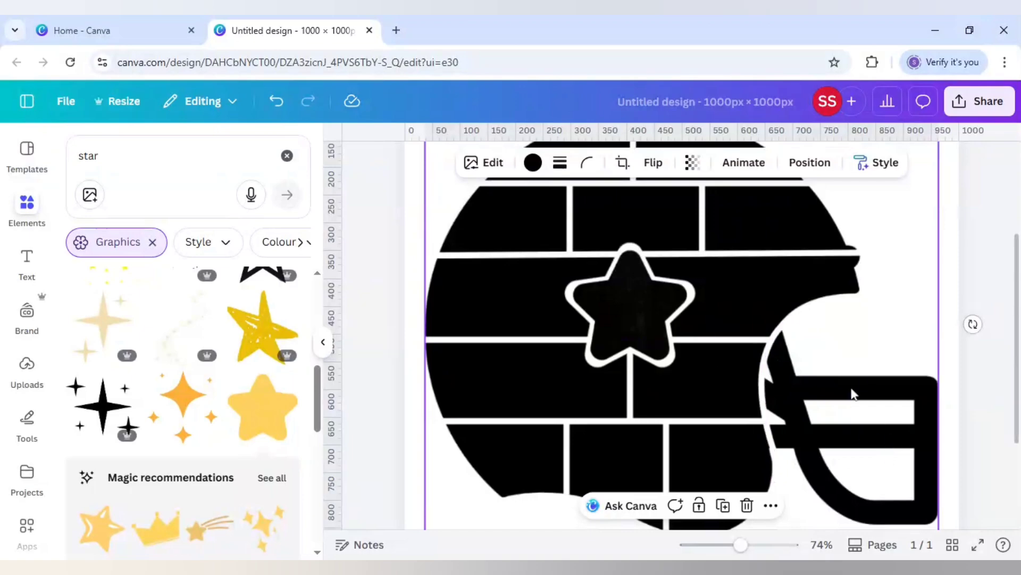
drag(732, 543, 720, 542)
click(893, 401)
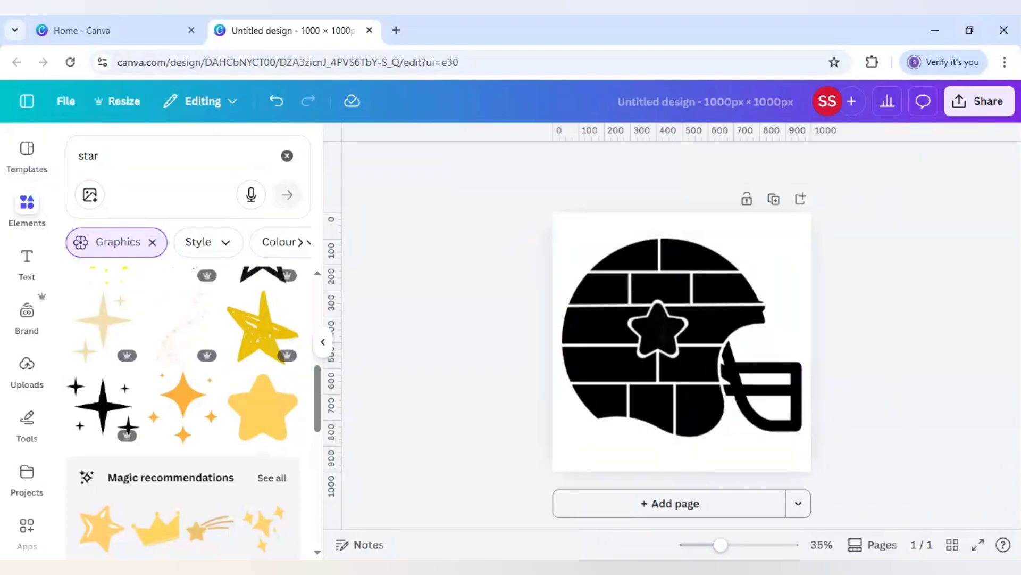
Download the helmet design as a PNG at 1,000 × 1,000 px.
click(993, 113)
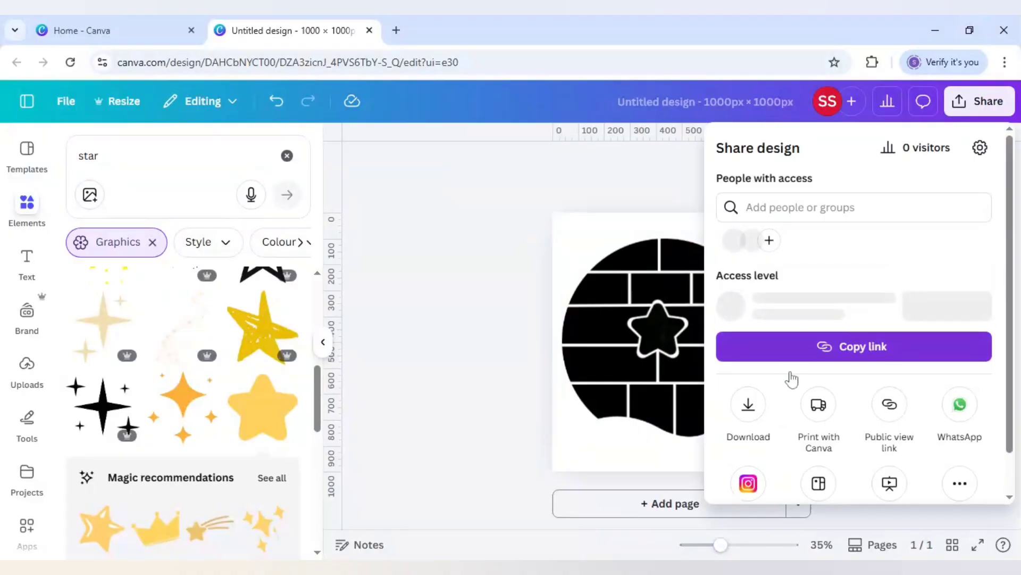
click(749, 409)
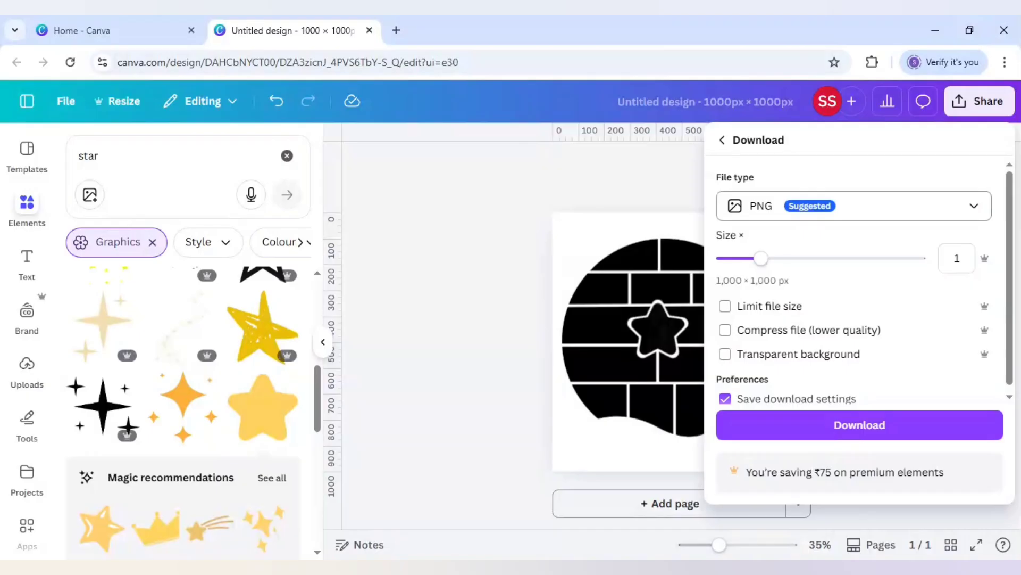
click(788, 433)
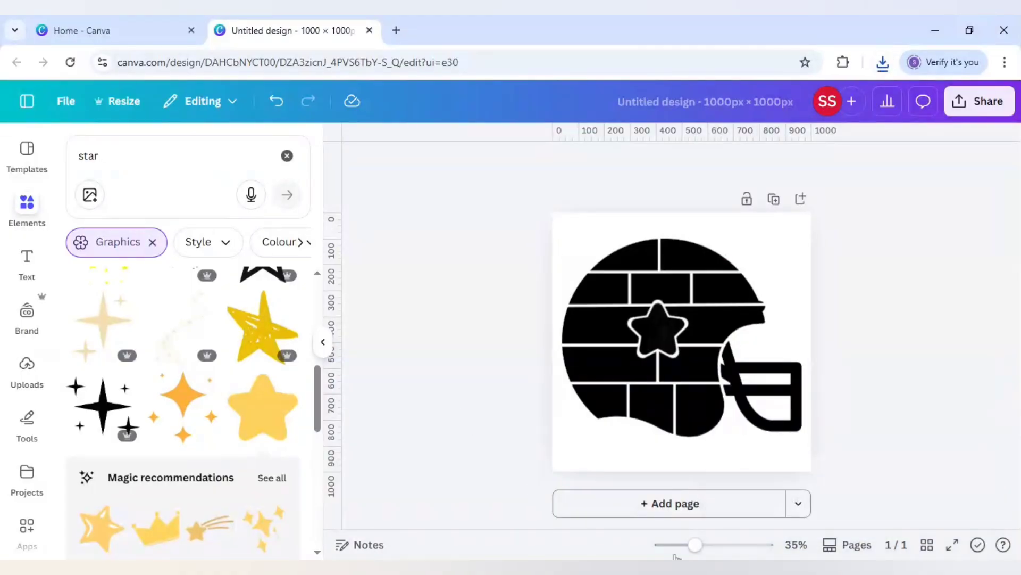
Add a second page and fill its background with light green.
click(709, 505)
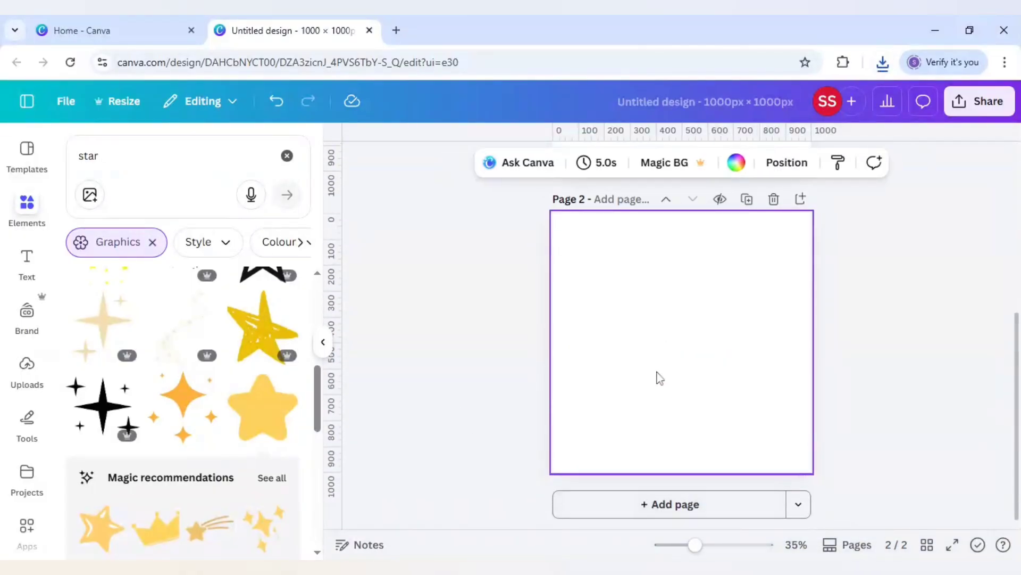
click(736, 163)
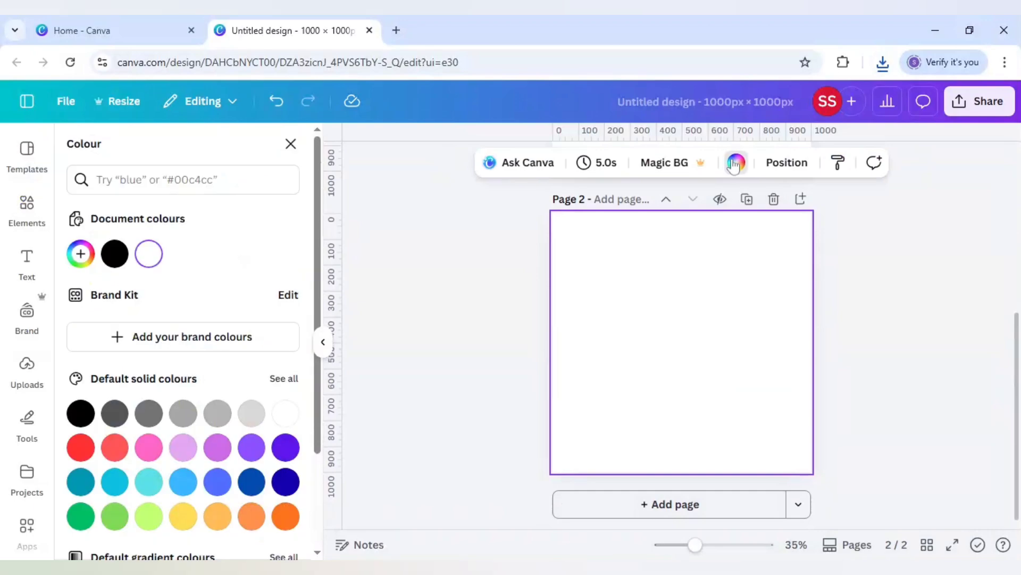
click(114, 516)
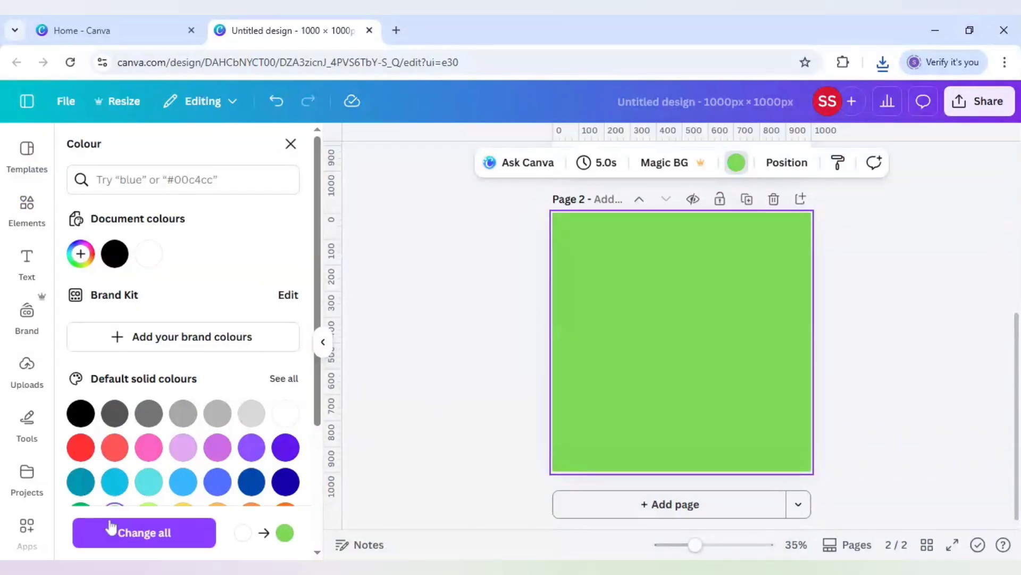
click(438, 359)
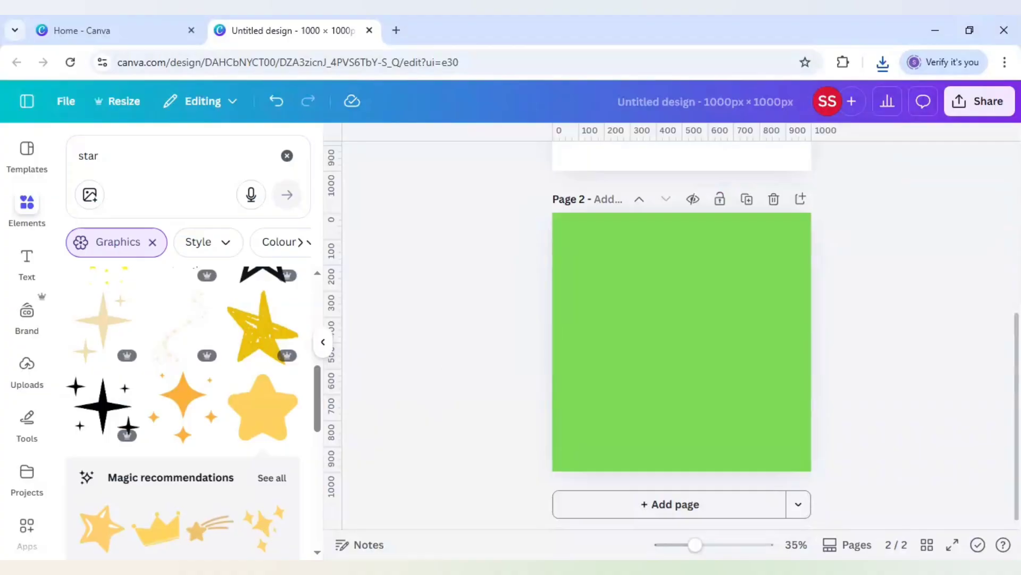
Download only the green page, the current page 2, as a PNG.
click(999, 113)
click(749, 408)
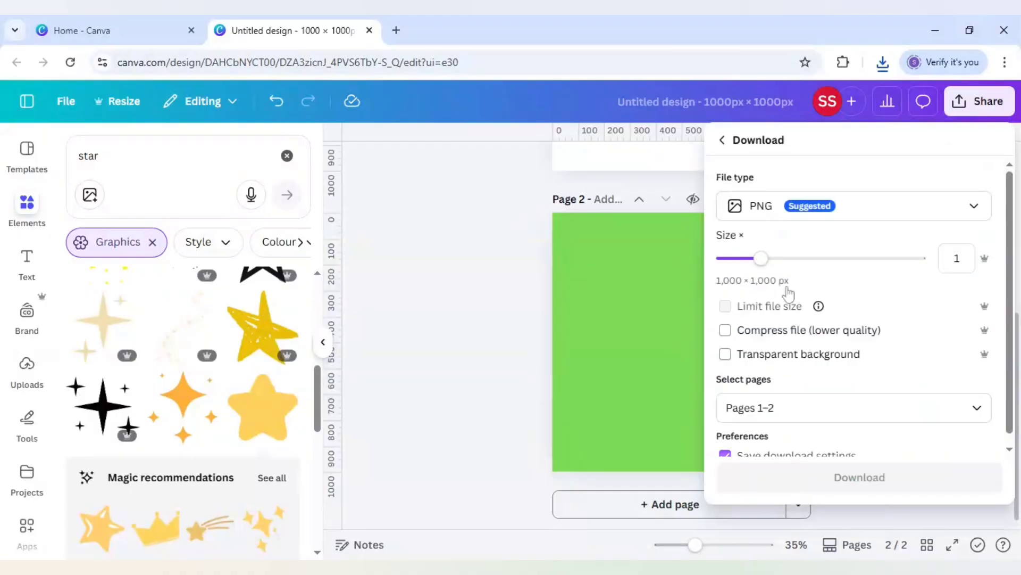
click(798, 408)
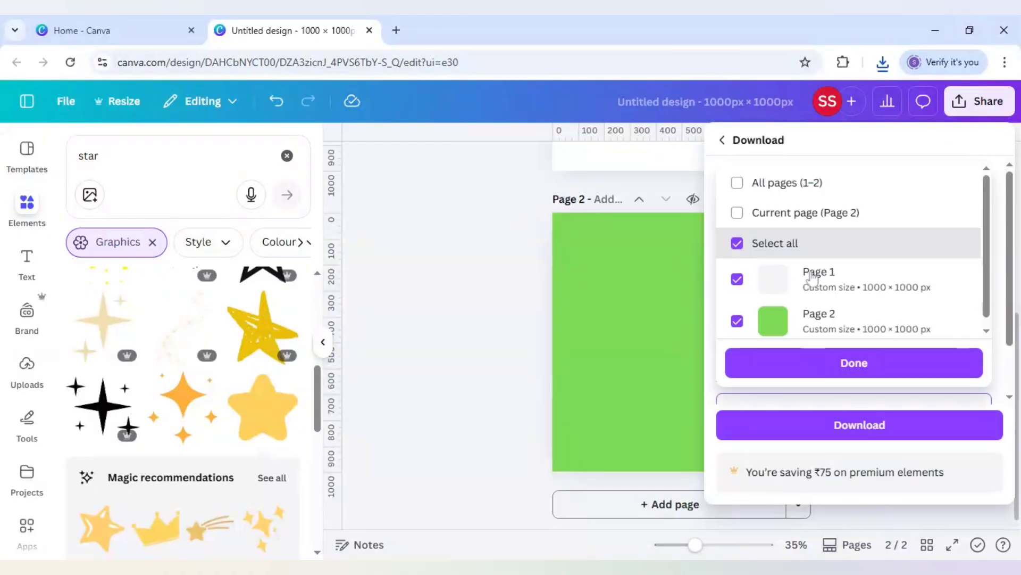
click(766, 209)
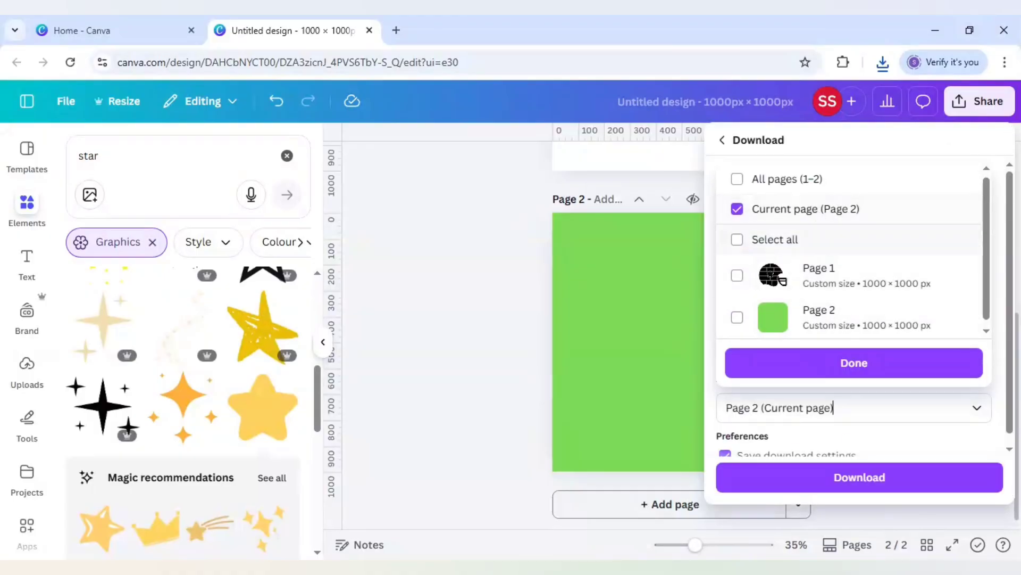
click(851, 479)
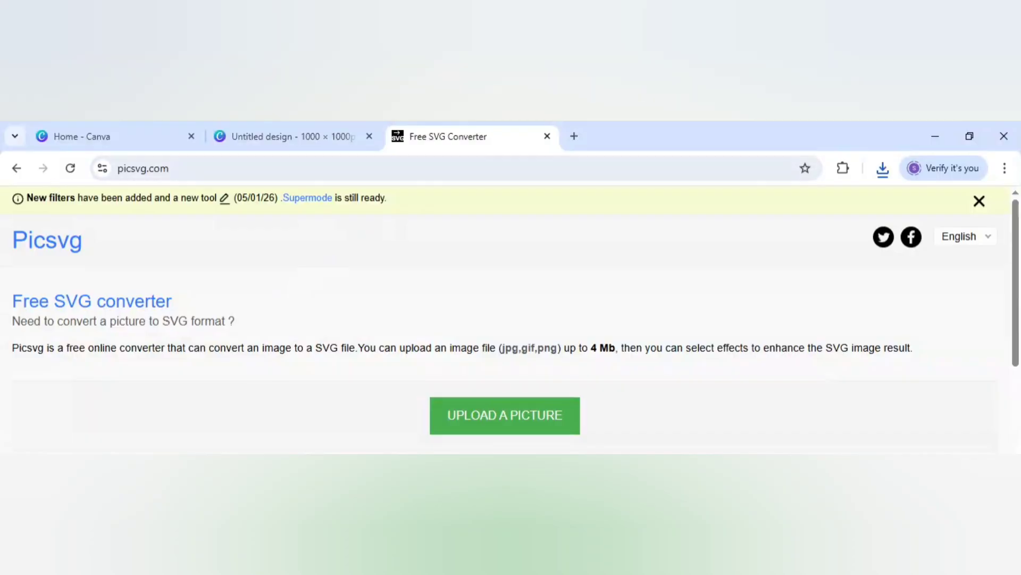
Switch back to the Canva design, look through the download file types, and return to the helmet page.
click(304, 137)
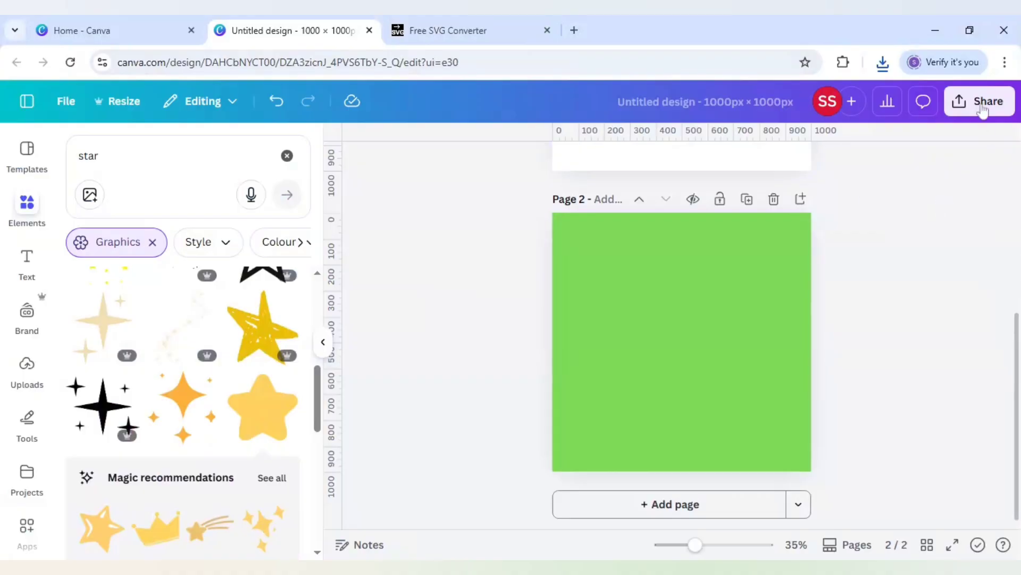
click(982, 101)
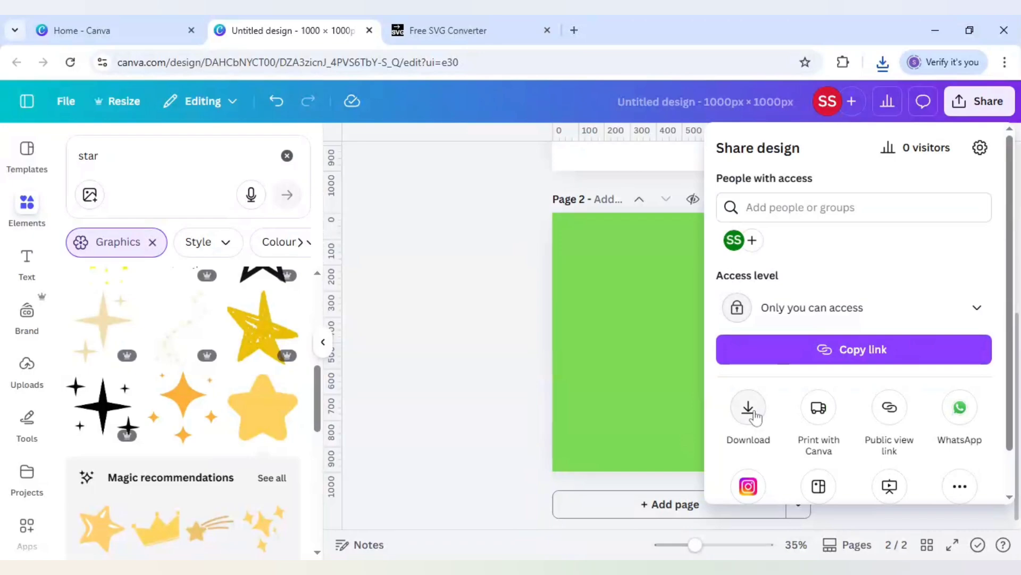
click(749, 409)
click(814, 213)
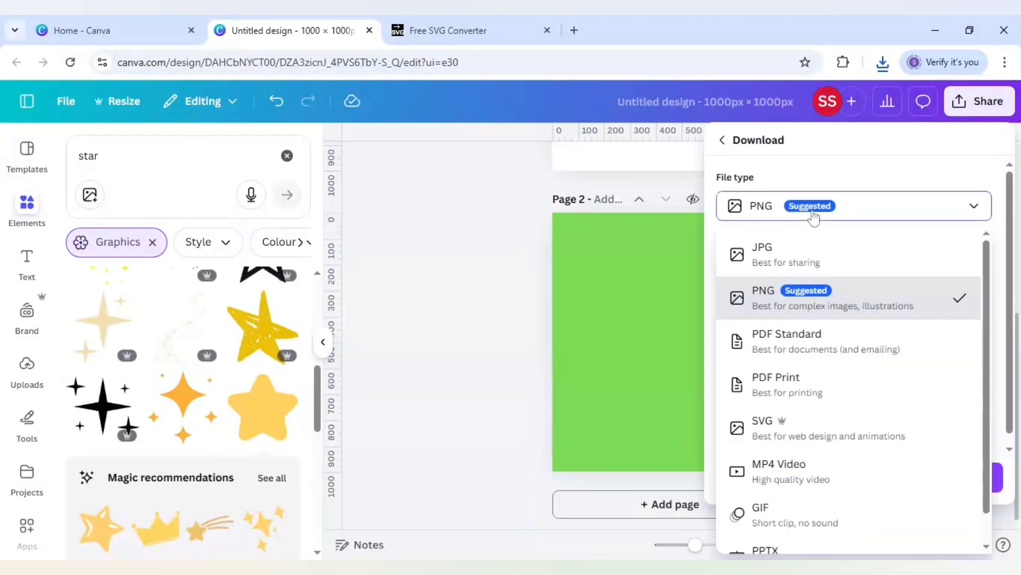
click(482, 366)
scroll(481, 366, up, 4)
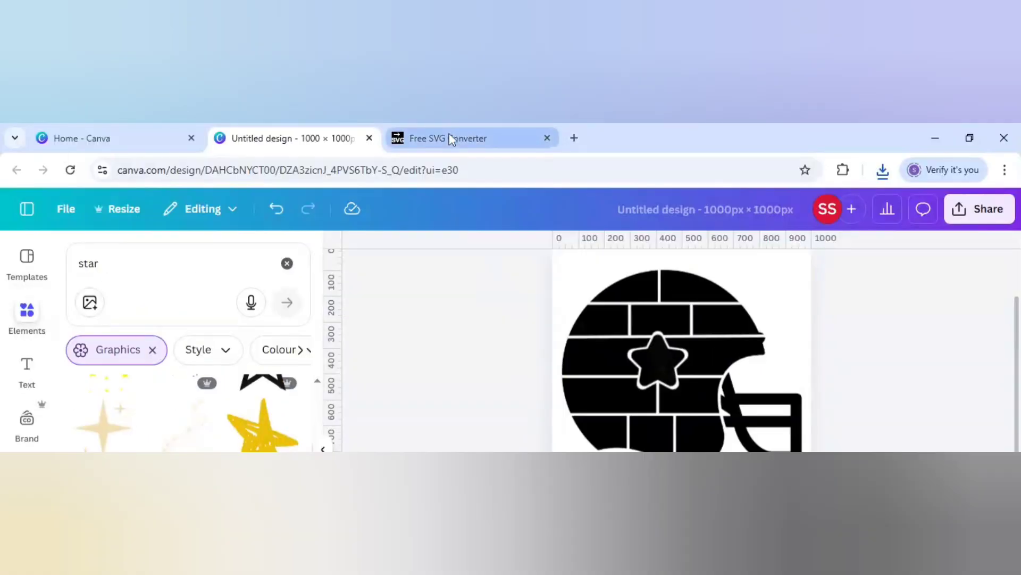
Switch to the Picsvg converter and upload the downloaded helmet PNG.
click(448, 31)
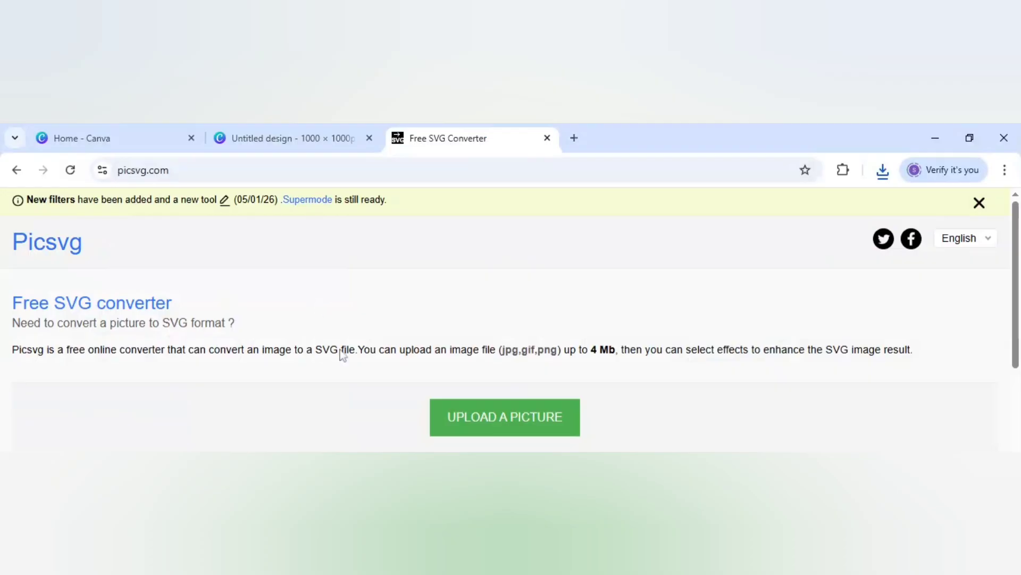
click(490, 428)
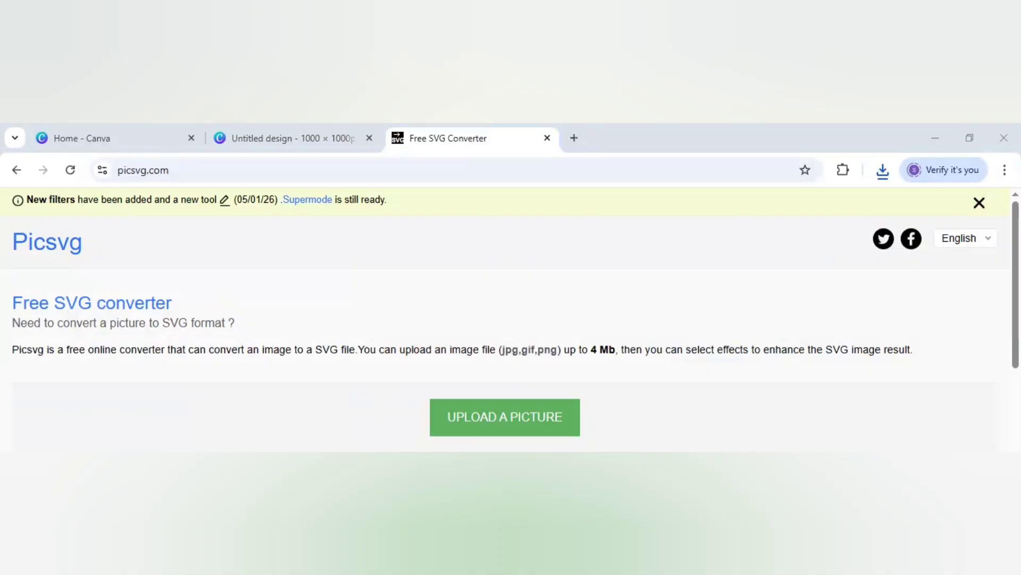
double_click(462, 295)
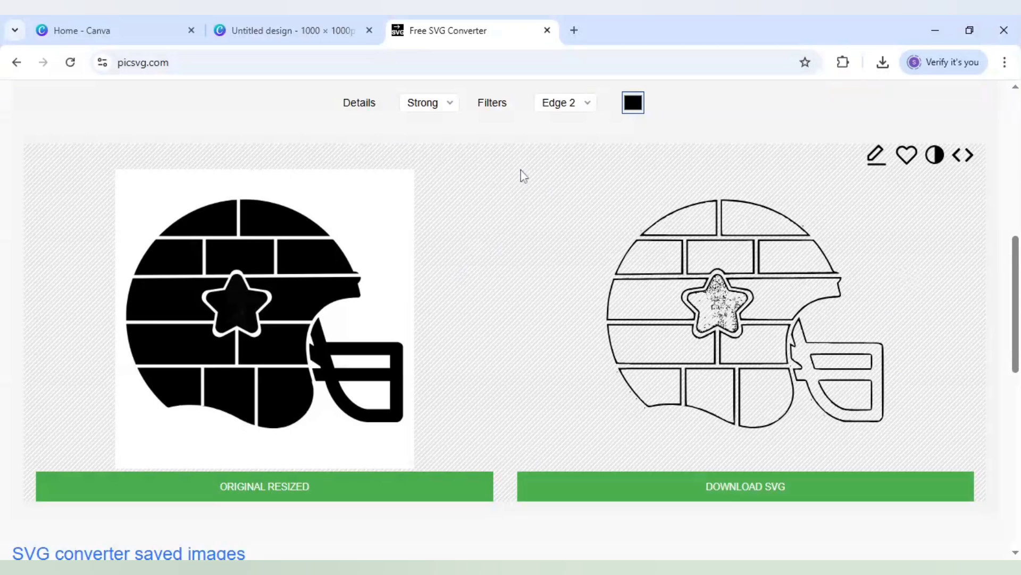
Apply the Internal 3 filter to the converted helmet and download the SVG.
click(571, 113)
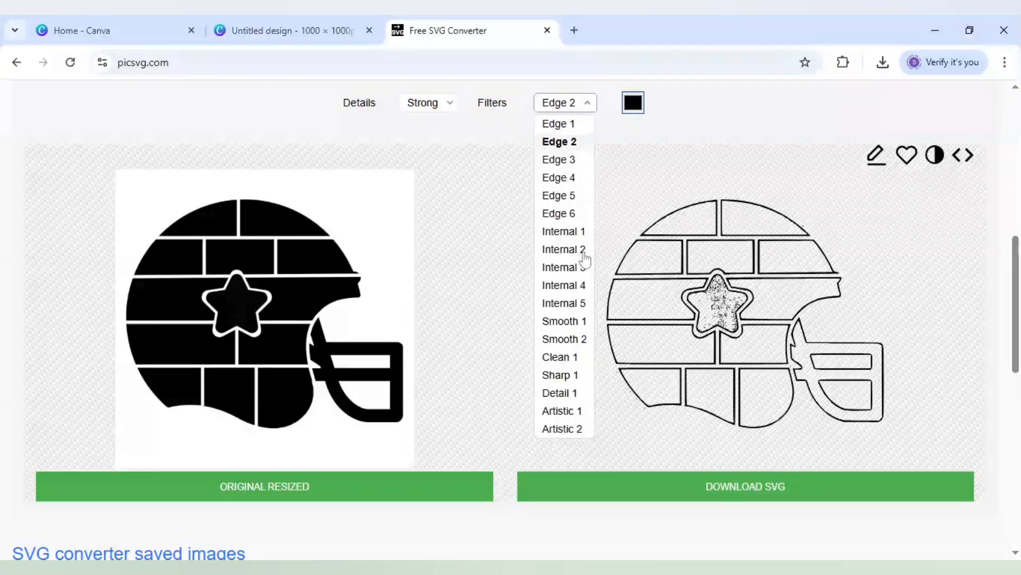
click(579, 269)
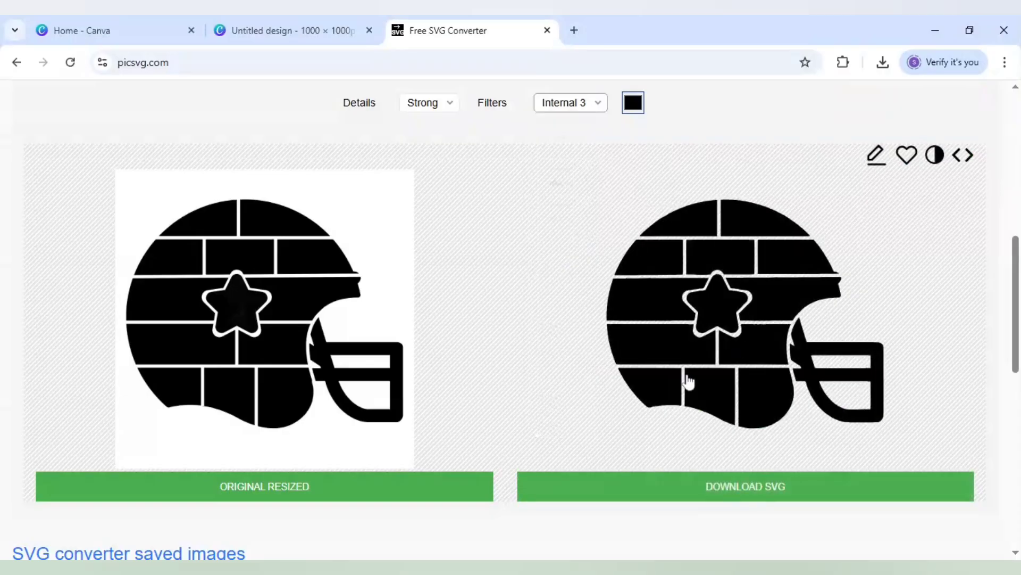
click(704, 495)
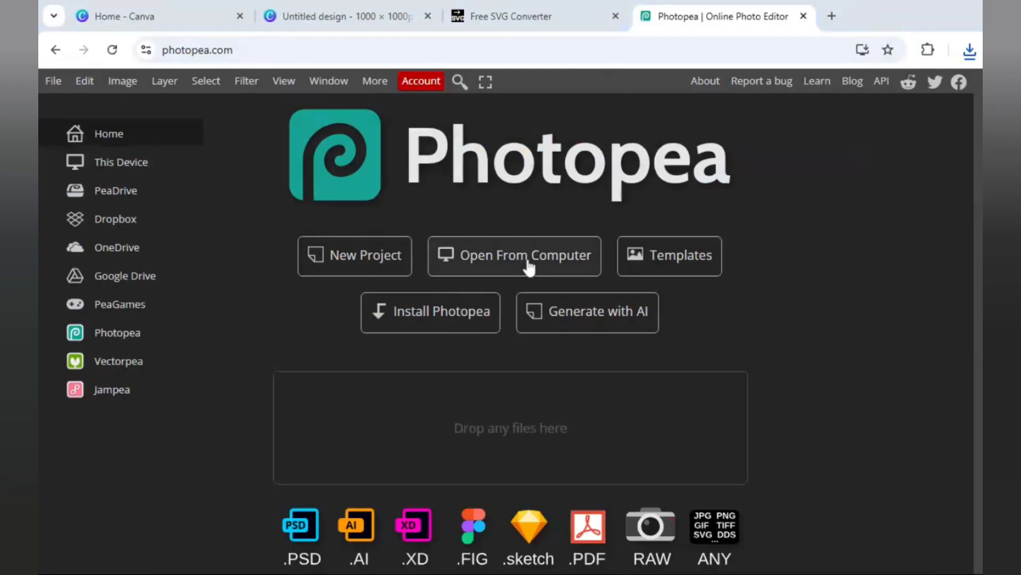
Open XfF9f01.svg in Photopea and inspect its separate pieces by selecting the first layer and toggling the second layer's visibility.
click(527, 262)
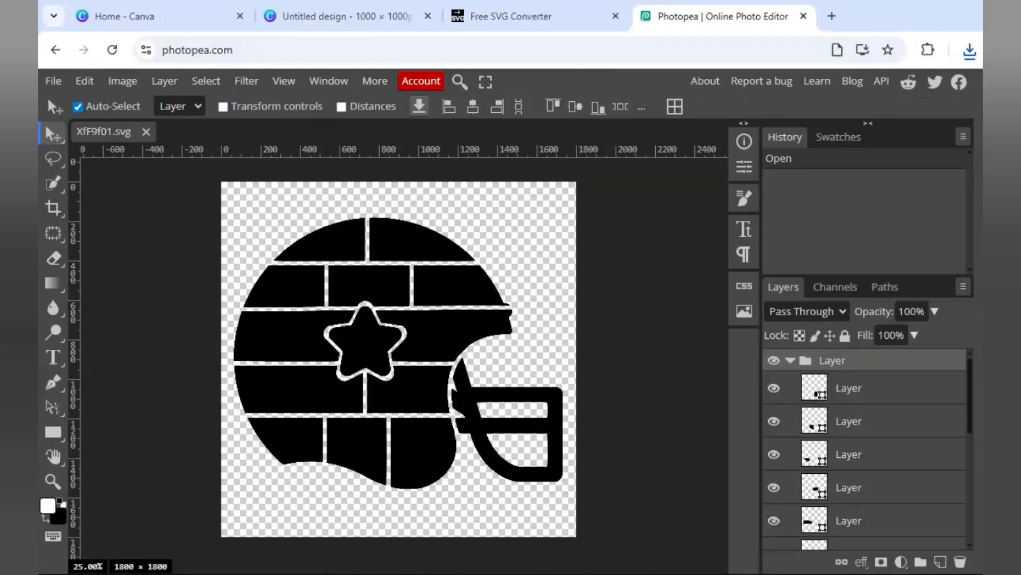
click(858, 399)
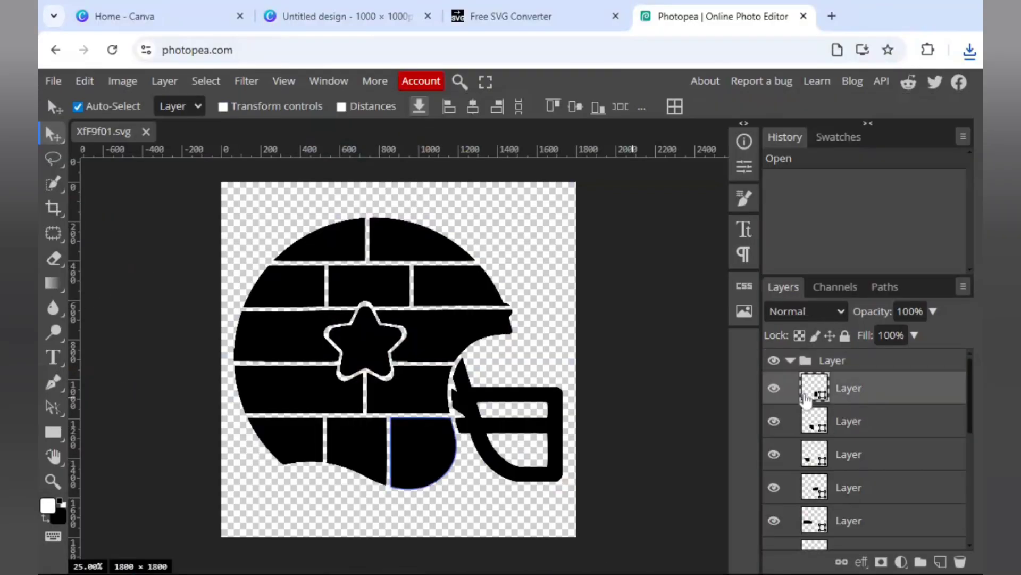
click(775, 422)
click(774, 422)
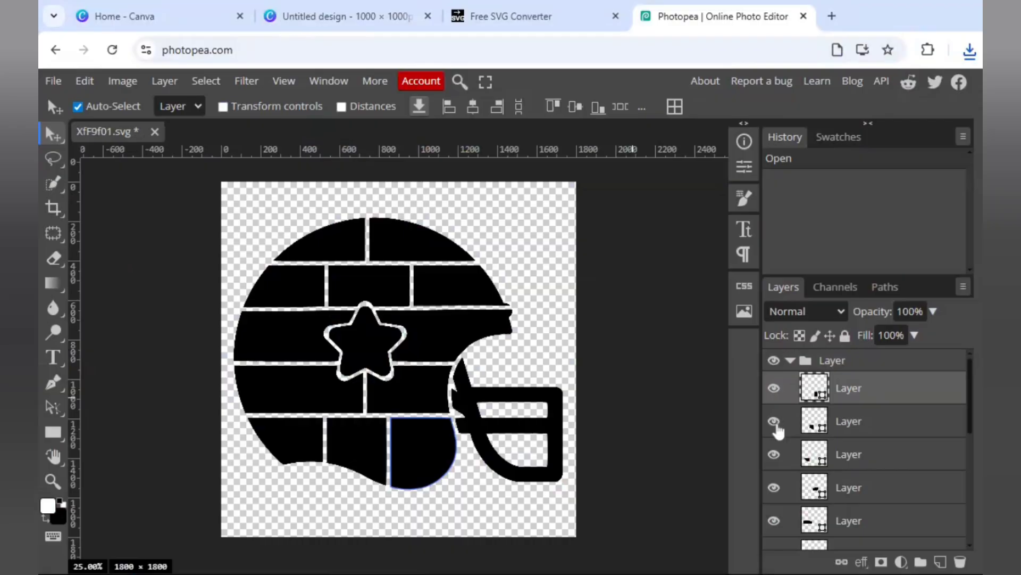
Toggle the visibility of the third piece's layer off and on, and select the layer group.
click(775, 456)
click(775, 456)
click(870, 366)
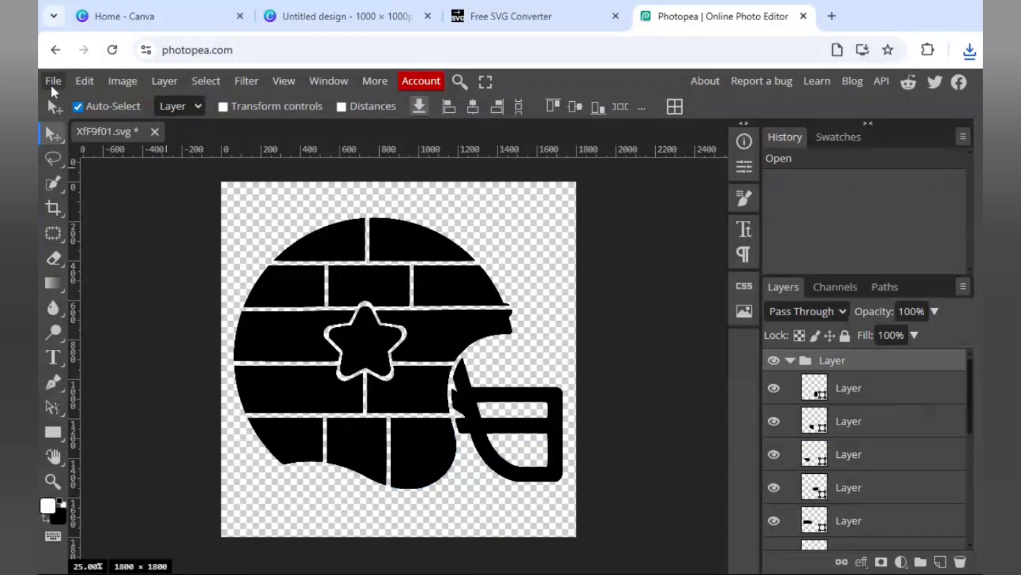
Place the green design image in the document and enlarge it to 191.2% so it covers the whole canvas.
click(54, 83)
click(80, 153)
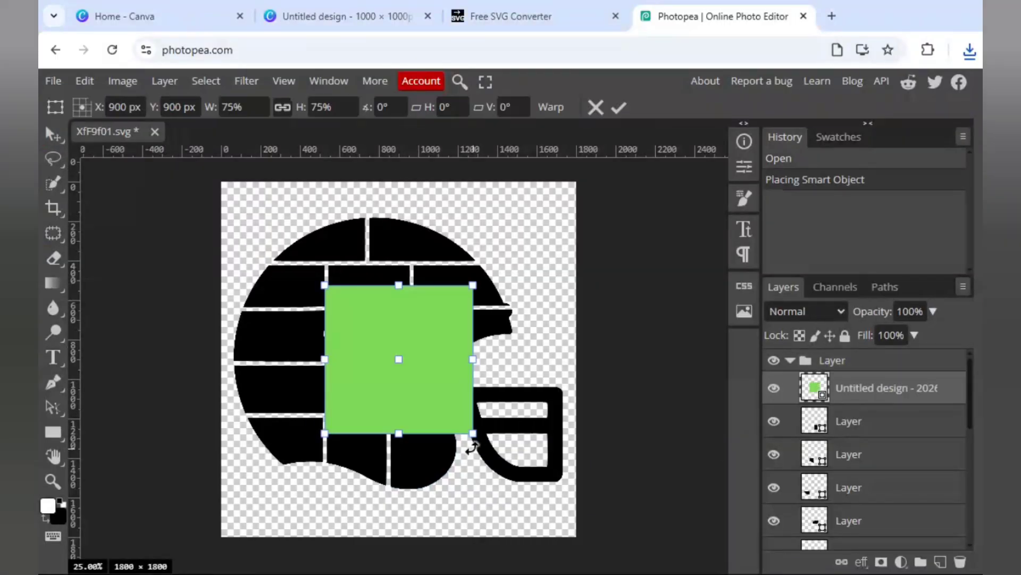
drag(493, 447, 595, 546)
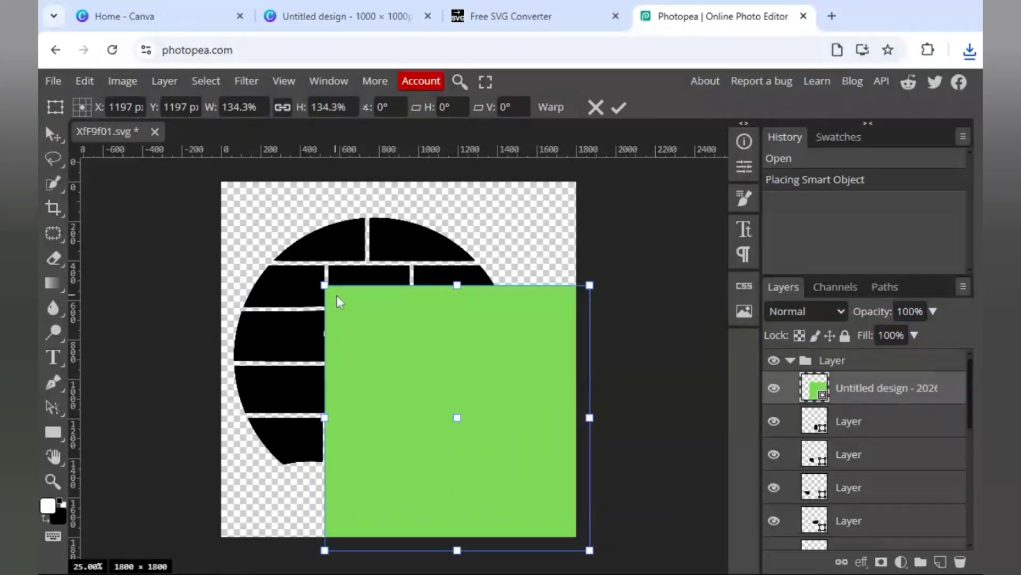
drag(325, 285, 191, 191)
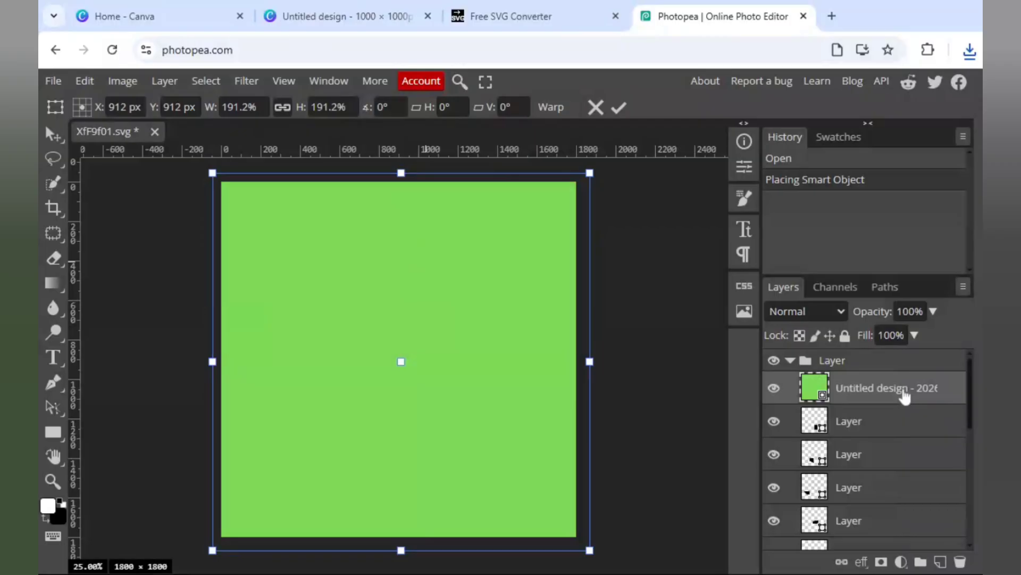
Clip the green image to the first helmet piece, and place clipped duplicates above the other two bottom-row piece layers.
right_click(904, 396)
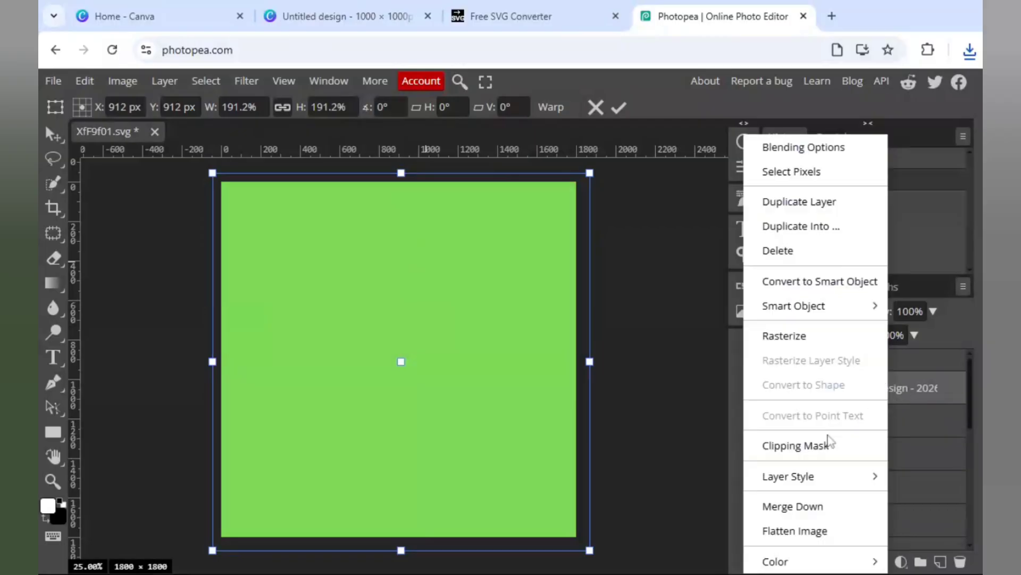
click(814, 446)
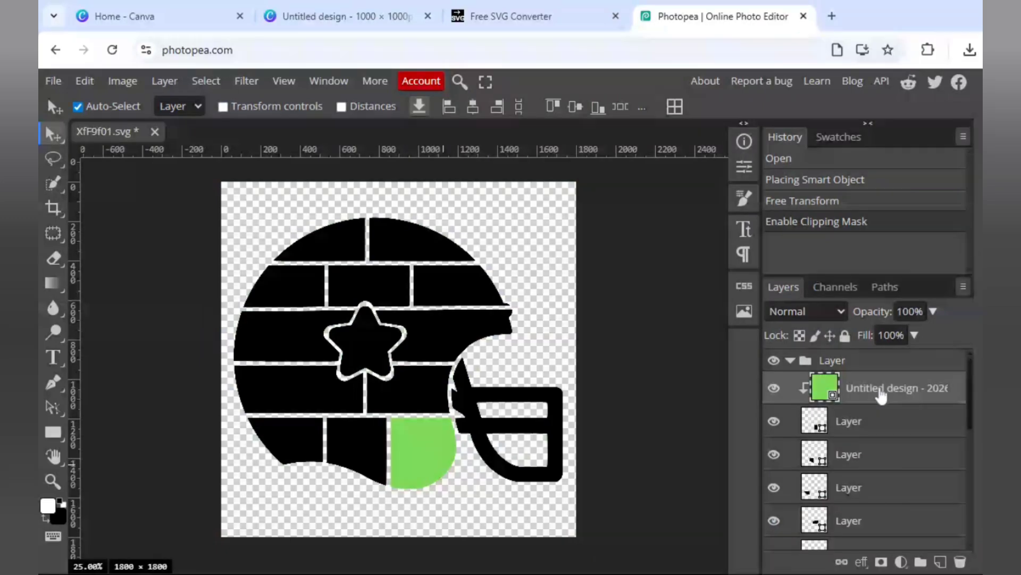
right_click(881, 396)
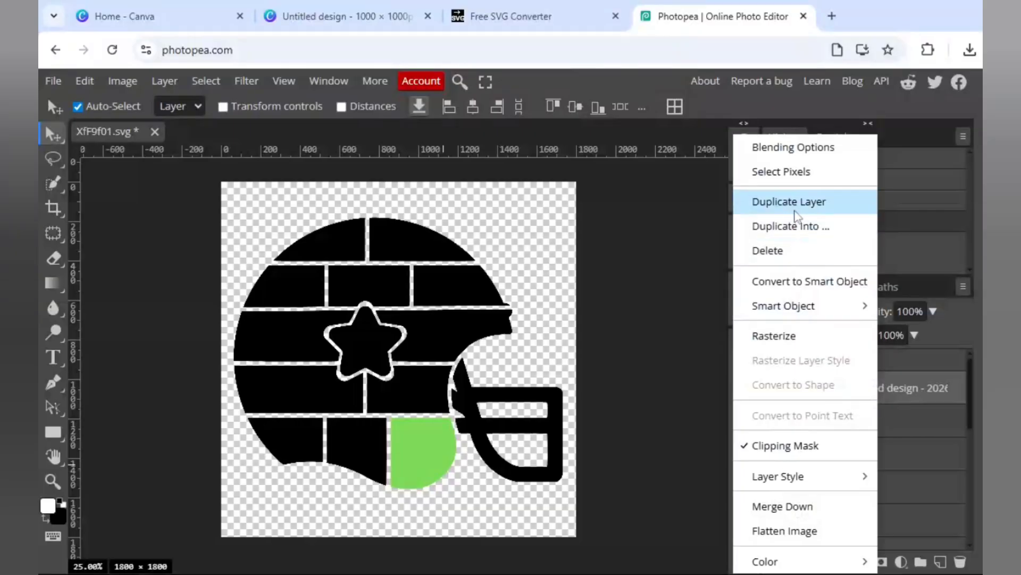
click(797, 216)
drag(903, 399, 910, 539)
right_click(905, 453)
click(835, 200)
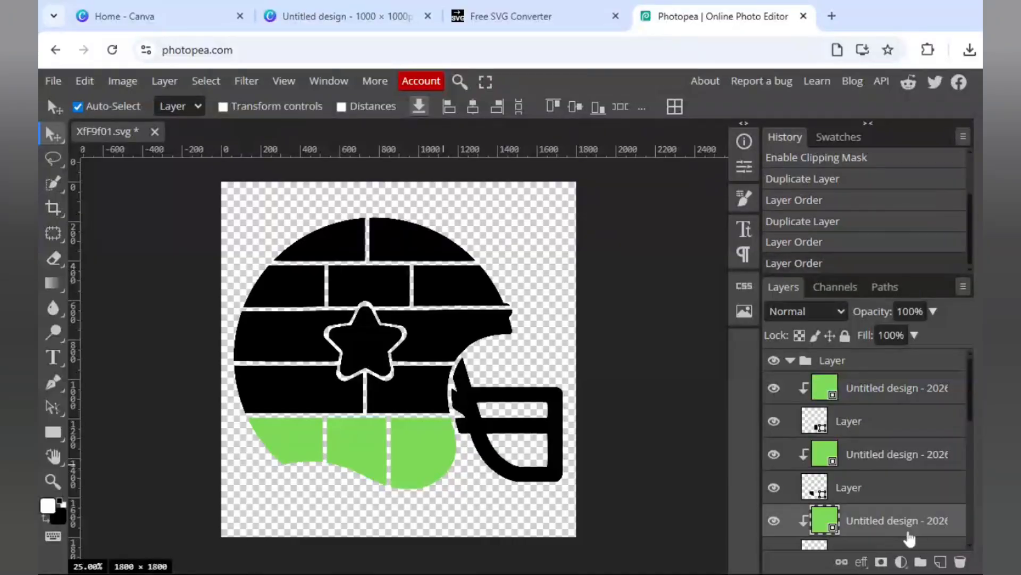
Duplicate the clipped green layer and move copies directly above the layers of the two fourth-row helmet pieces.
drag(968, 409, 973, 439)
right_click(913, 423)
click(809, 201)
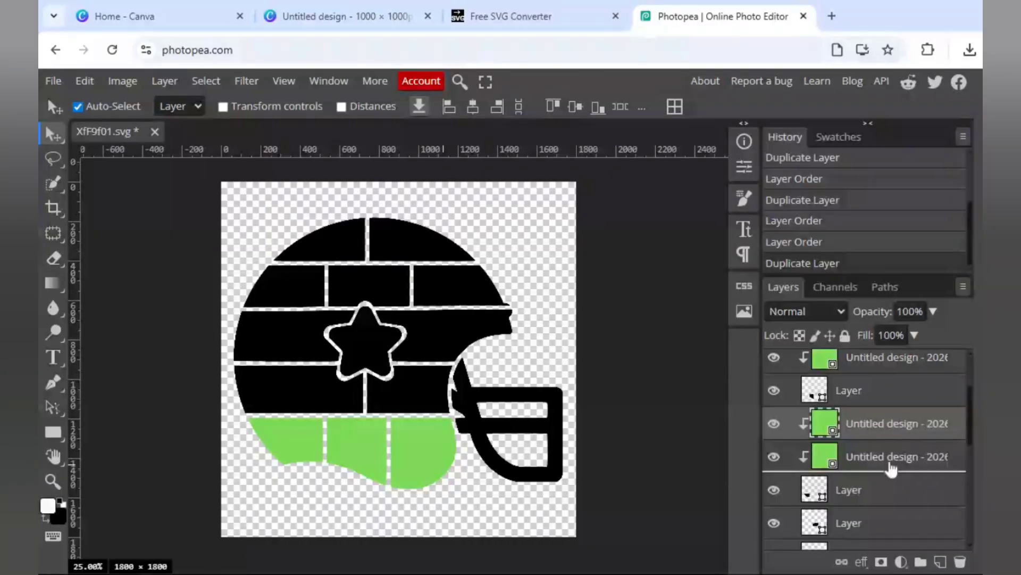
drag(891, 466, 893, 496)
right_click(893, 493)
click(808, 201)
drag(970, 423, 972, 443)
drag(913, 414, 914, 484)
Duplicate the clipped green layer onto the face guard and the two third-row pieces beside the star.
right_click(915, 482)
click(808, 201)
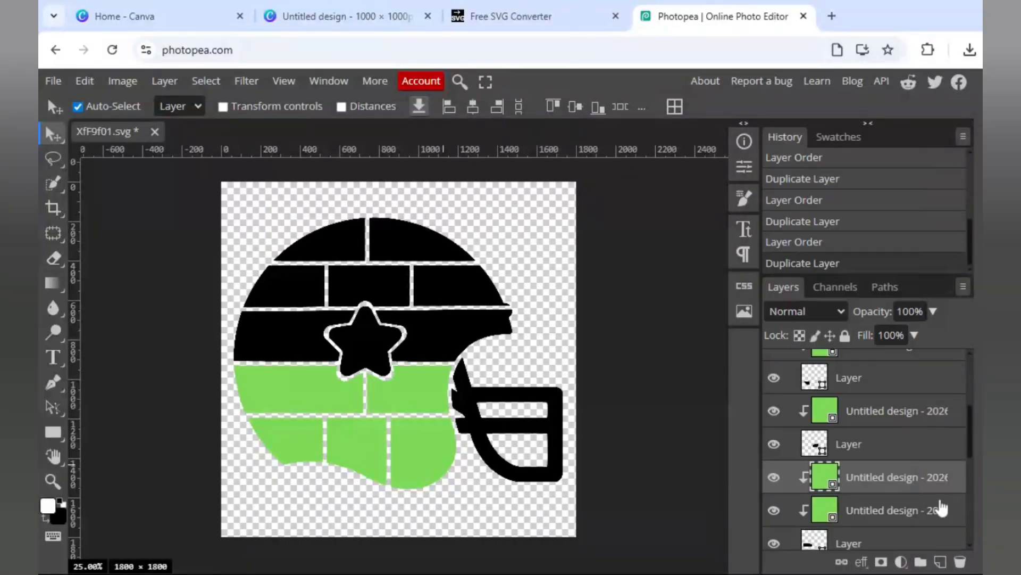
scroll(942, 508, down, 2)
drag(907, 401, 902, 472)
right_click(902, 468)
click(840, 202)
scroll(894, 524, down, 2)
right_click(895, 423)
drag(896, 358, 881, 526)
click(835, 226)
click(383, 198)
Continue duplicating the clipped green layer above the star layer and the three second-row helmet piece layers.
right_click(870, 418)
click(809, 202)
right_click(887, 425)
click(819, 202)
drag(891, 441, 908, 506)
right_click(894, 427)
click(830, 202)
right_click(901, 483)
click(838, 202)
right_click(910, 483)
click(833, 203)
scroll(912, 481, down, 1)
Duplicate the clipped green layer and move the copies above the two top-row helmet piece layers.
right_click(907, 503)
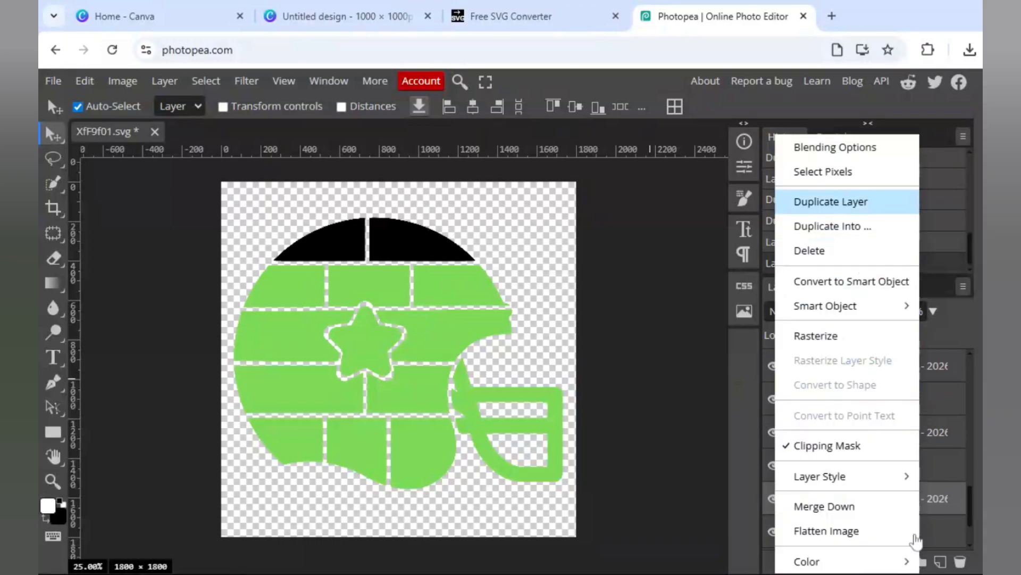
click(831, 202)
right_click(902, 503)
click(827, 206)
scroll(901, 460, down, 2)
drag(891, 439, 901, 481)
drag(903, 403, 900, 519)
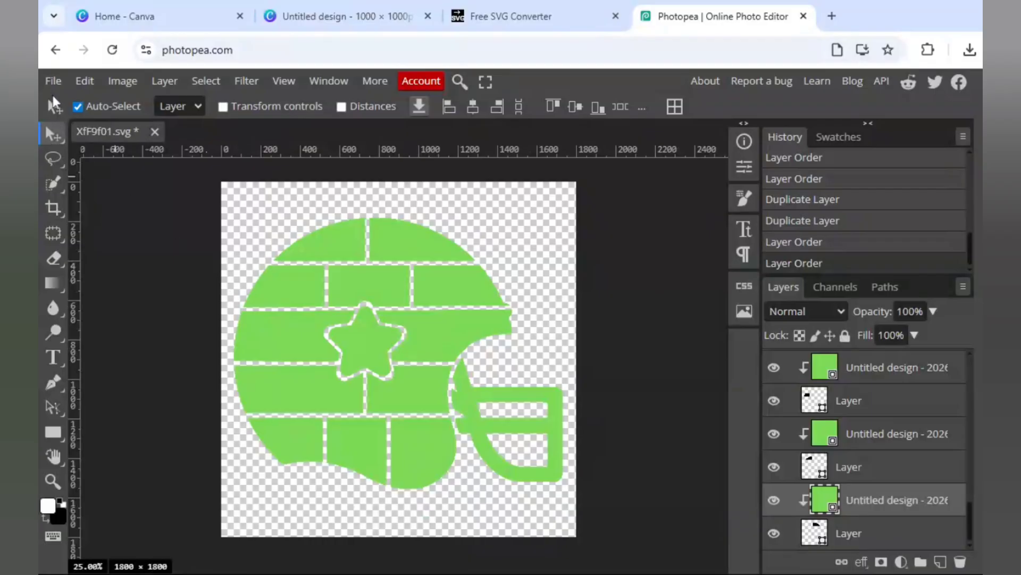
Save the green helmet as a PSD, switch to the Canva design, and add XfF9f01.psd to page 3.
click(52, 82)
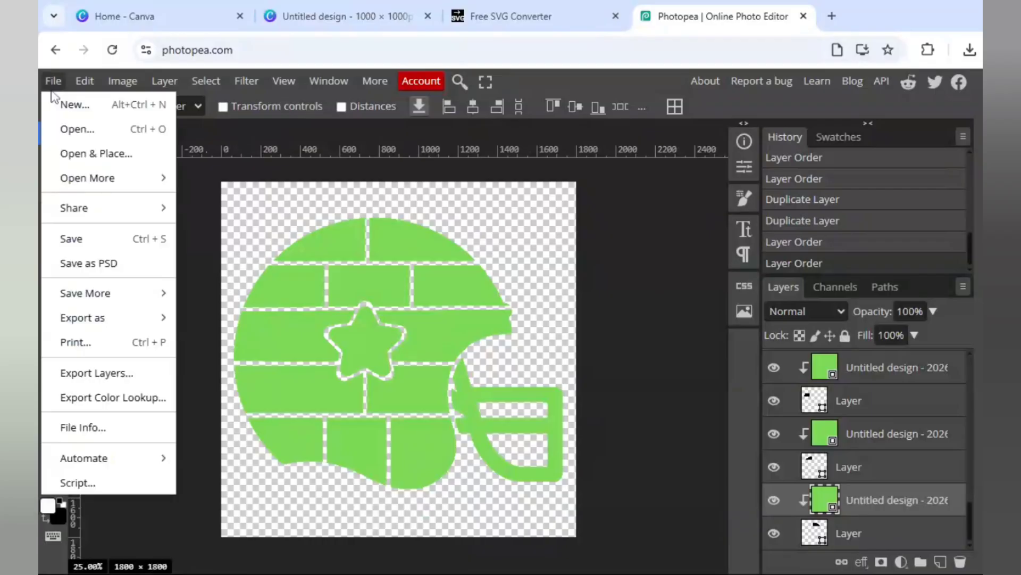
click(82, 269)
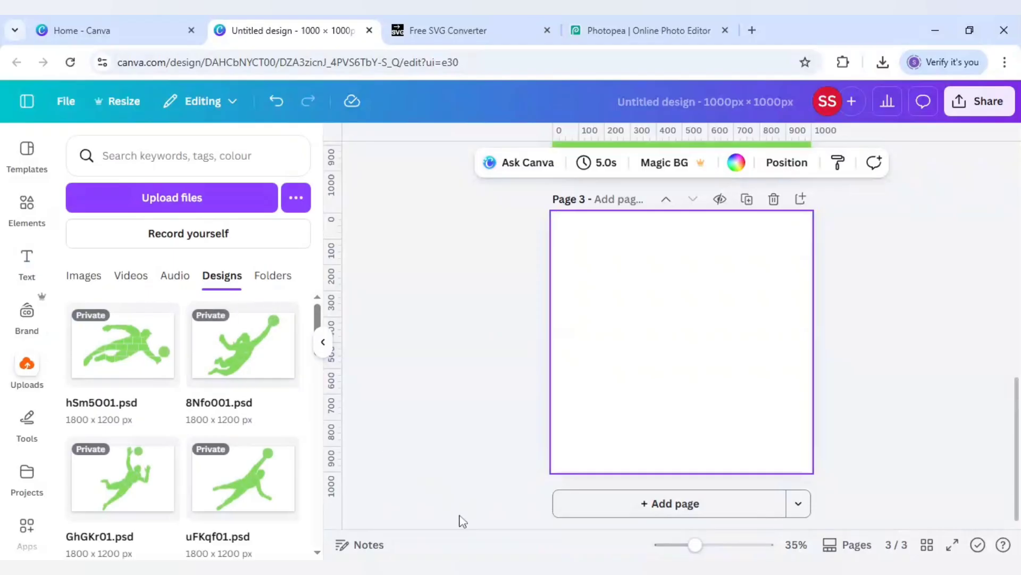
click(428, 564)
drag(417, 491, 299, 497)
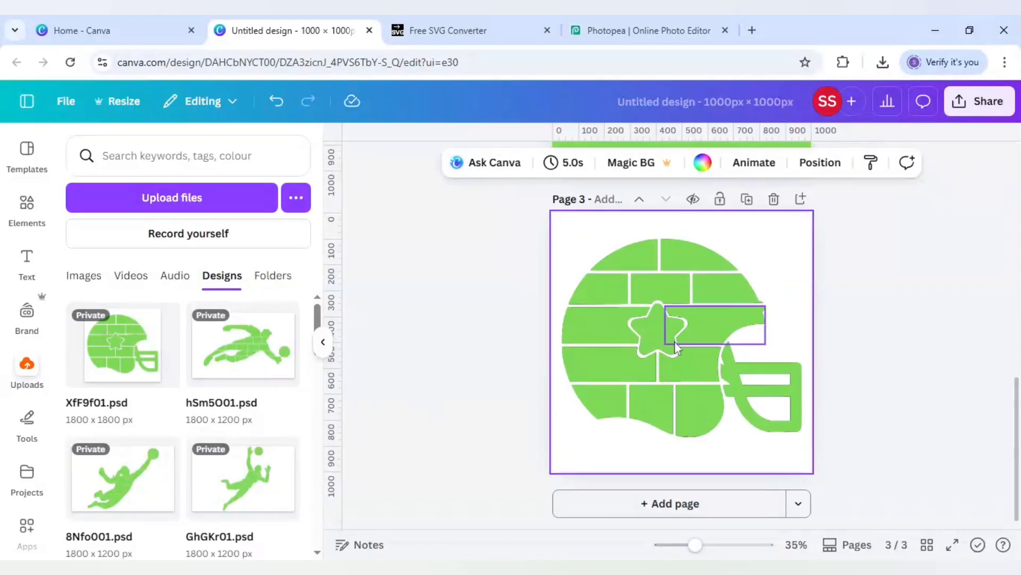
Select the helmet's upper-left piece and show the layer list of page 3 from its beginning.
click(627, 253)
right_click(629, 255)
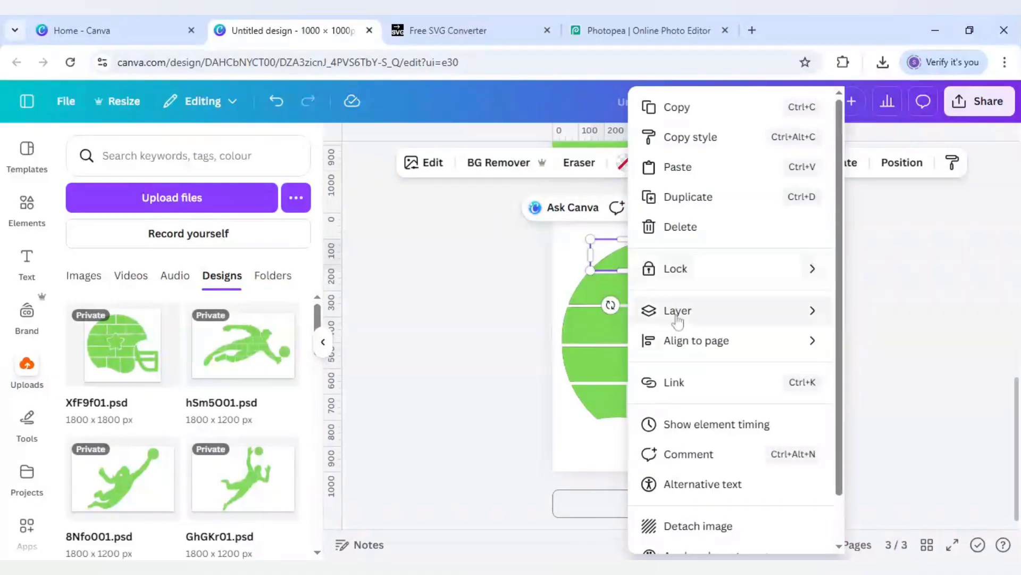
mouse_move(677, 319)
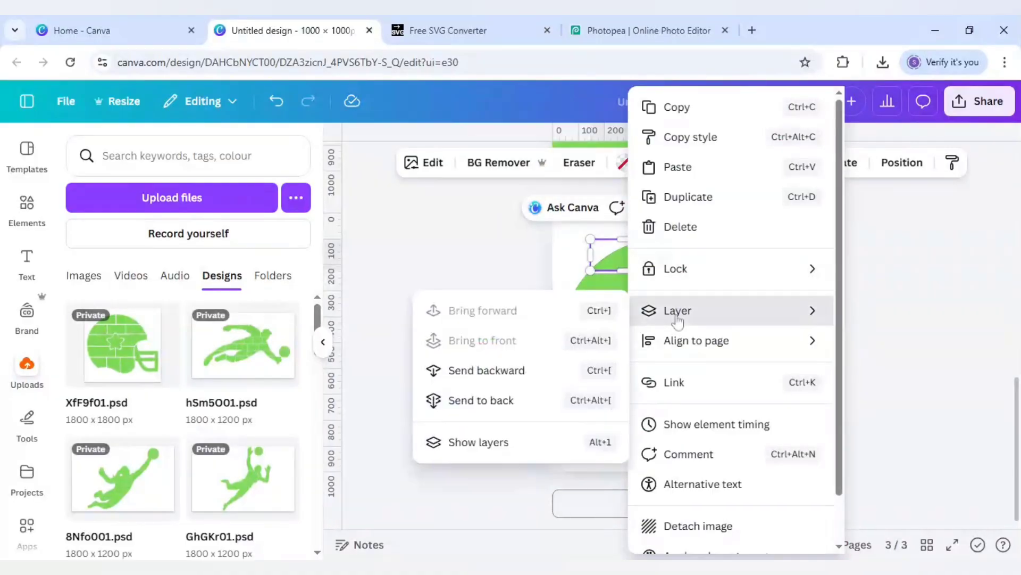
click(496, 443)
scroll(161, 371, up, 10)
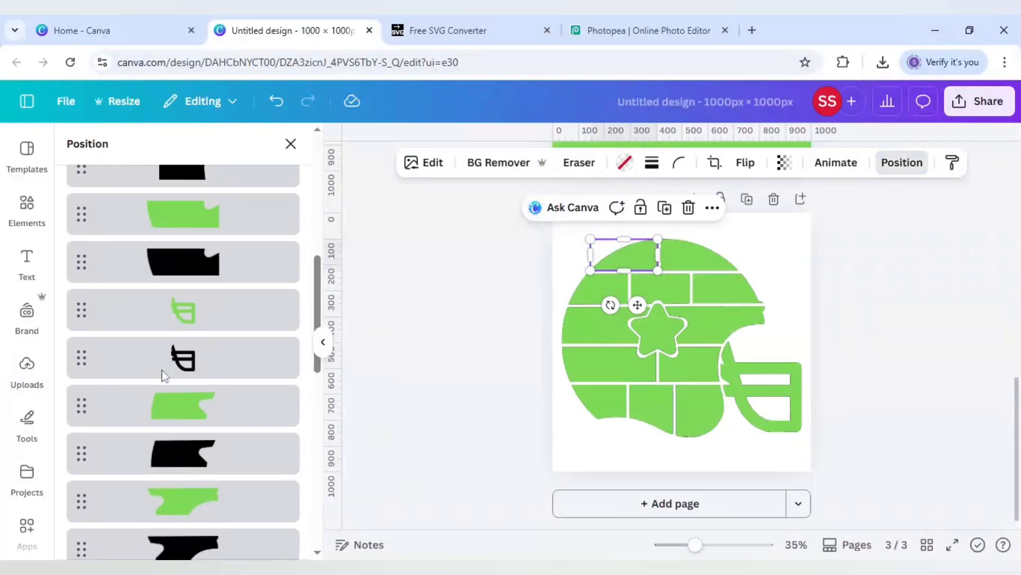
scroll(162, 376, up, 2)
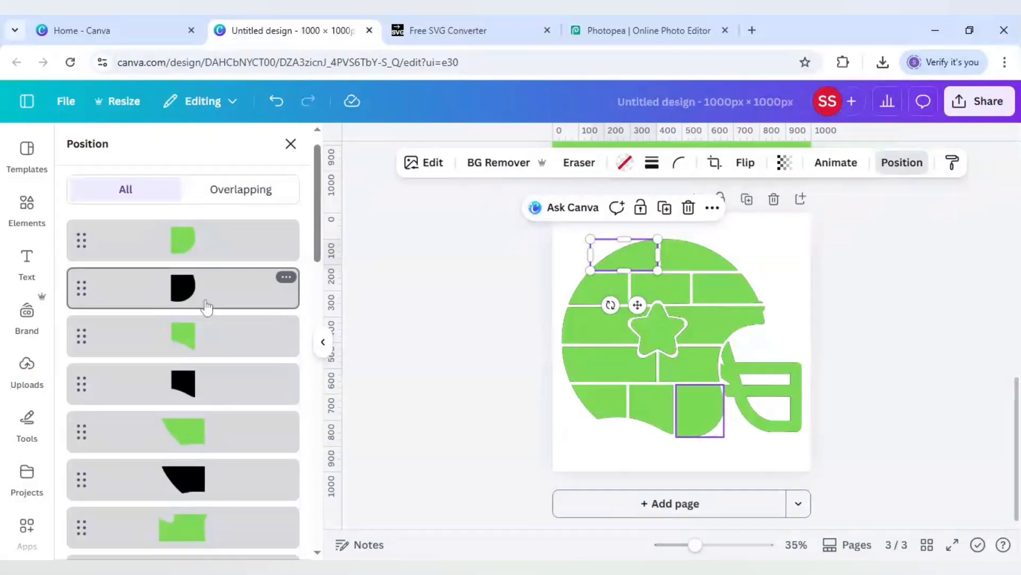
Delete all the black helmet piece layers from page 3, keeping only the green ones.
click(207, 307)
shift+click(212, 384)
shift+click(207, 476)
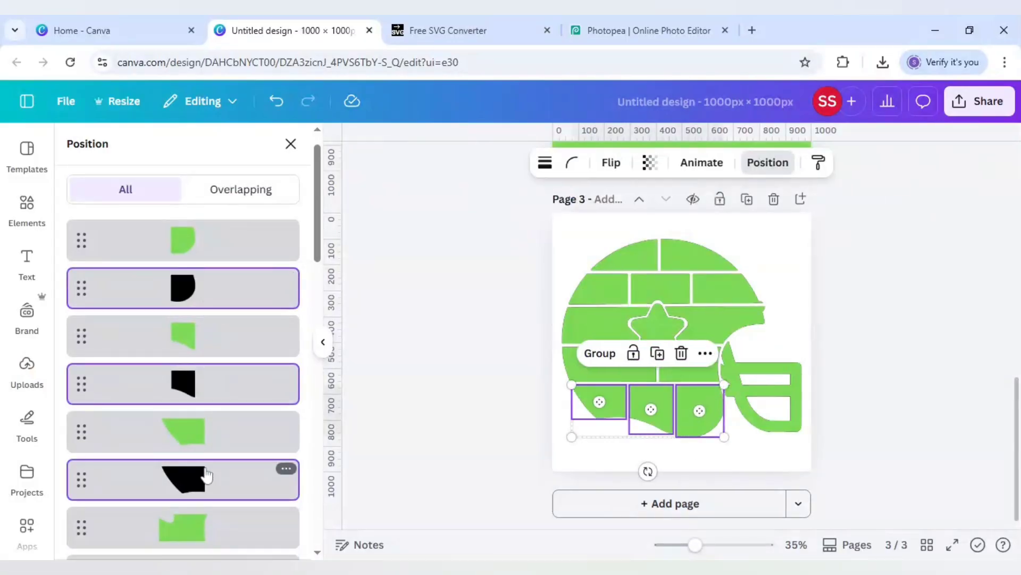
scroll(206, 476, down, 4)
shift+click(210, 353)
shift+click(210, 447)
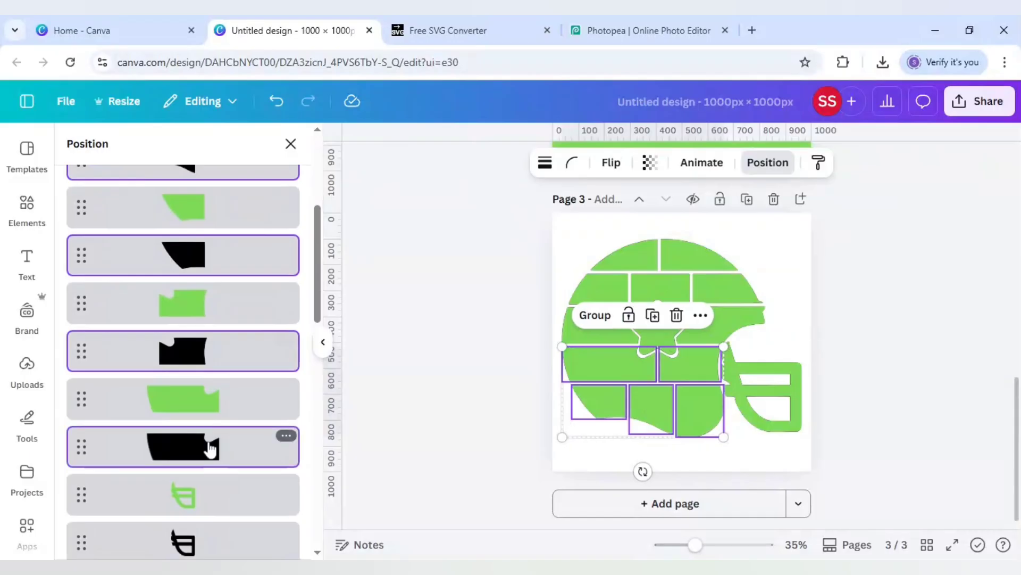
scroll(209, 450, down, 4)
shift+click(208, 318)
shift+click(208, 414)
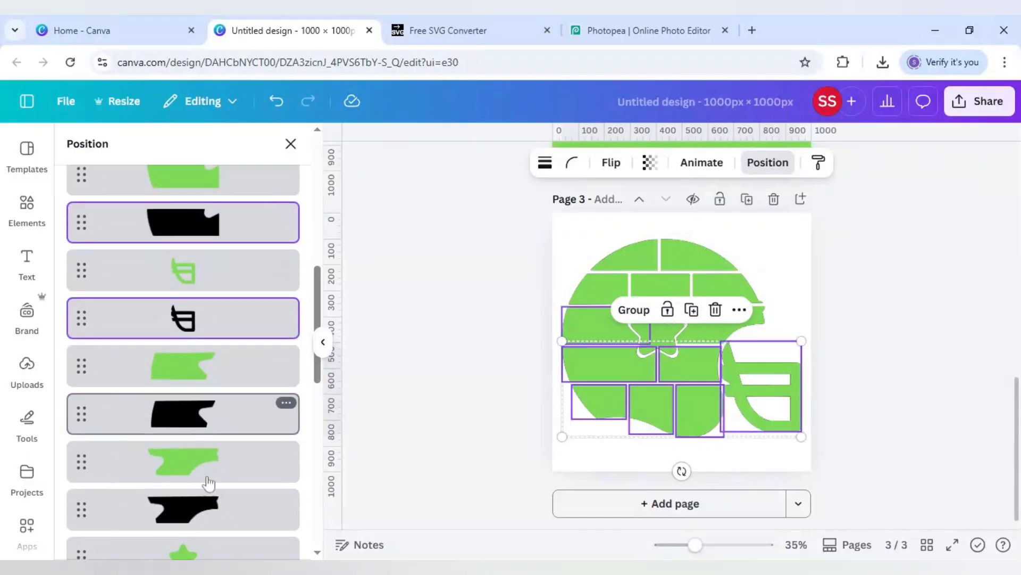
shift+click(211, 506)
scroll(212, 505, down, 4)
shift+click(214, 367)
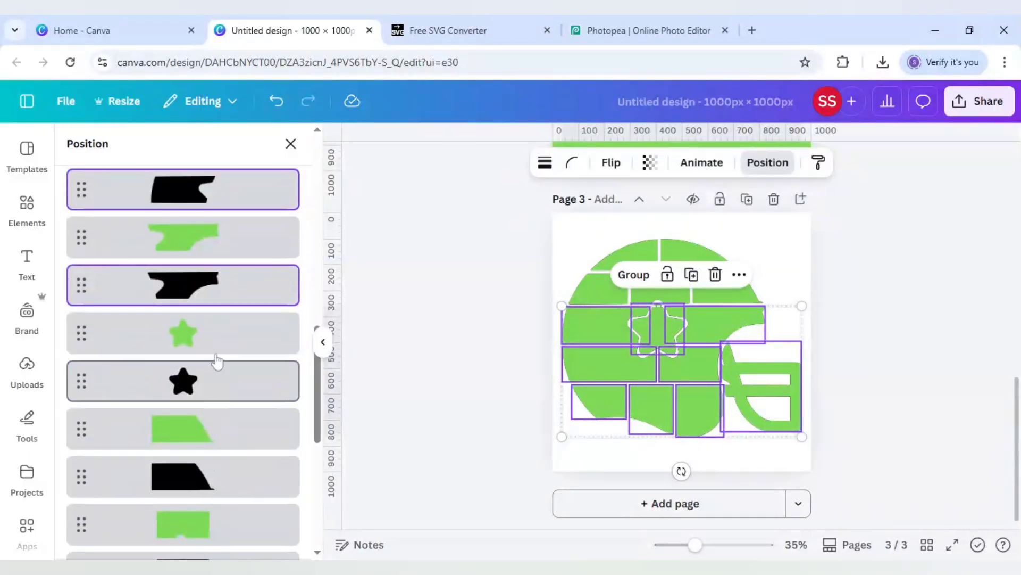
shift+click(211, 479)
scroll(210, 482, down, 4)
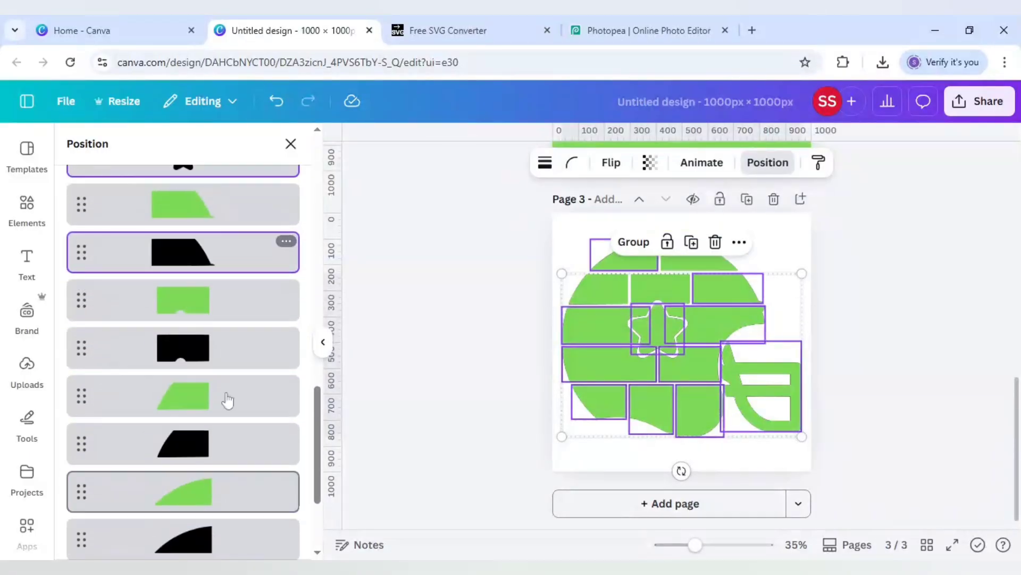
shift+click(215, 449)
shift+click(205, 534)
scroll(232, 452, down, 4)
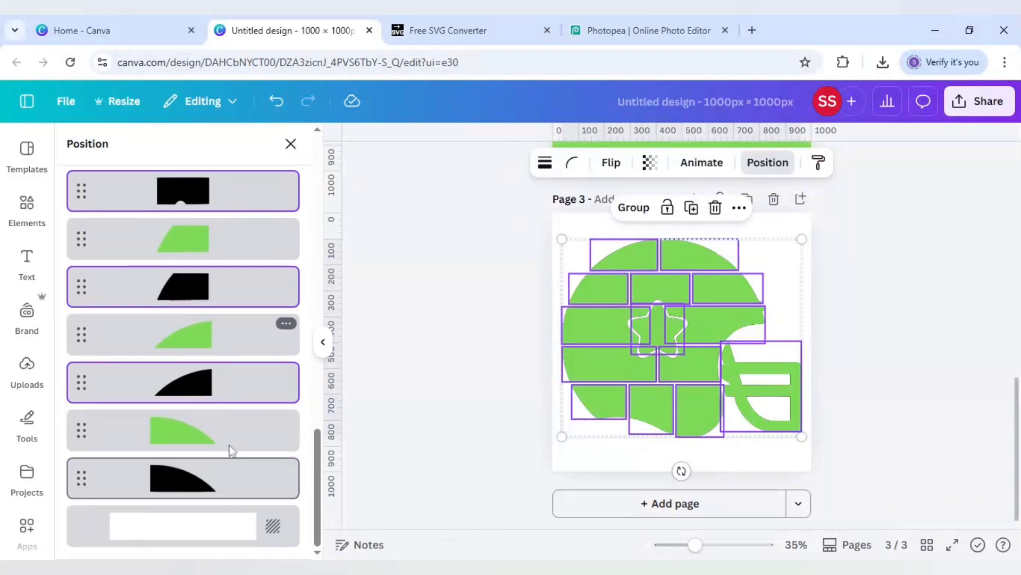
shift+click(221, 480)
right_click(221, 479)
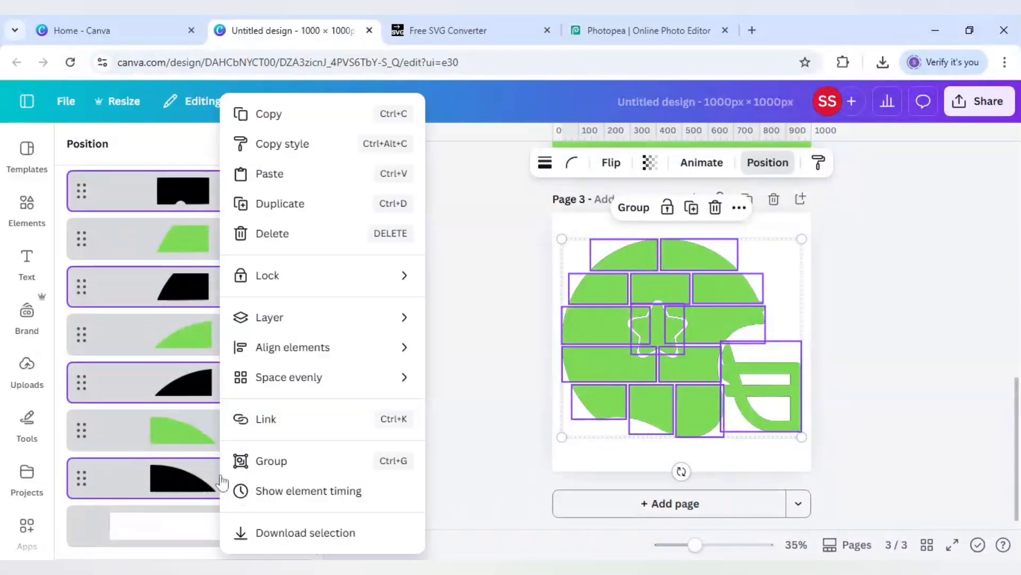
click(282, 234)
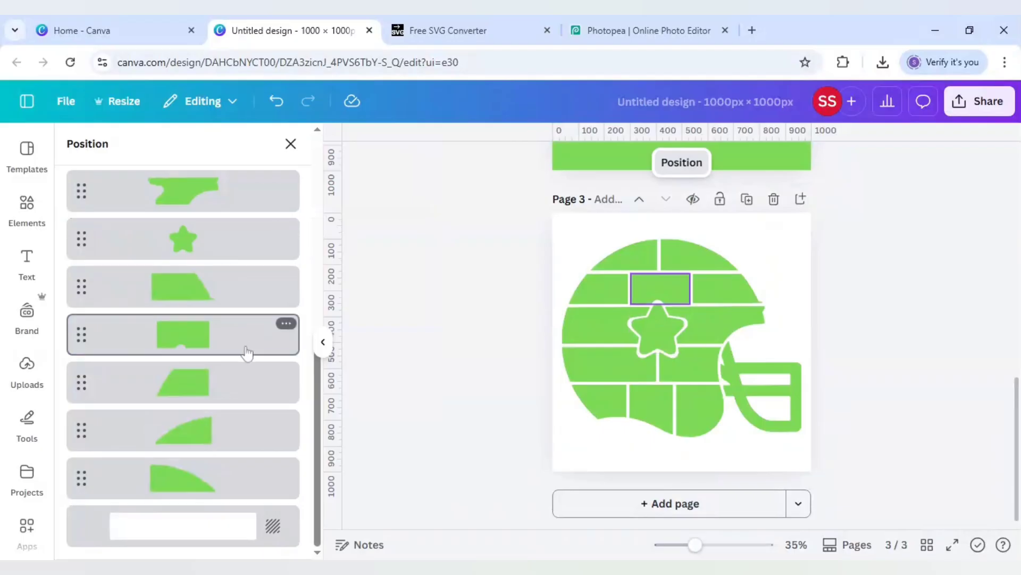
Review the remaining green layers, and clear the green fill from the helmet's top two rows to leave empty frames.
scroll(246, 351, up, 5)
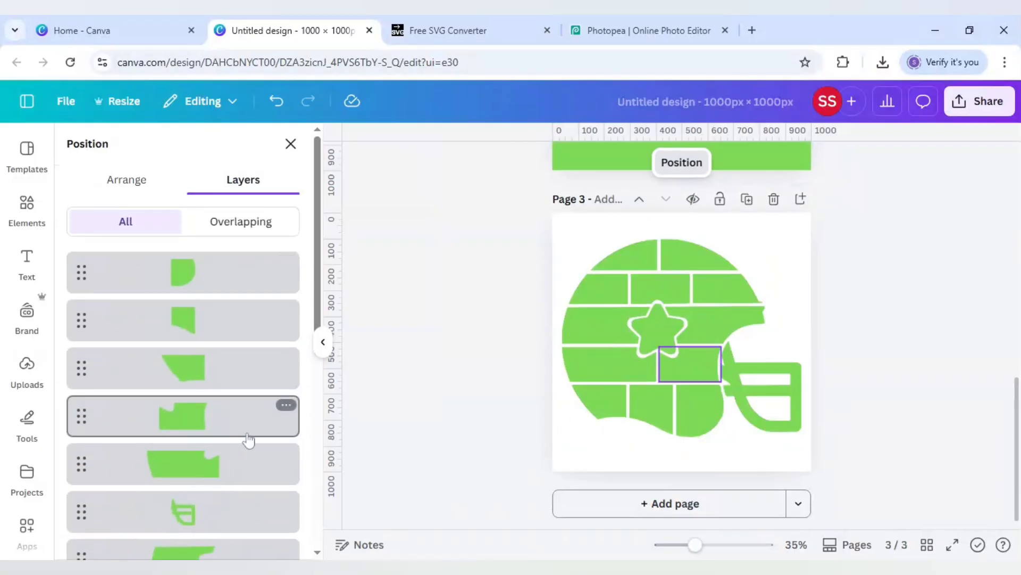
scroll(256, 436, down, 4)
scroll(256, 437, down, 3)
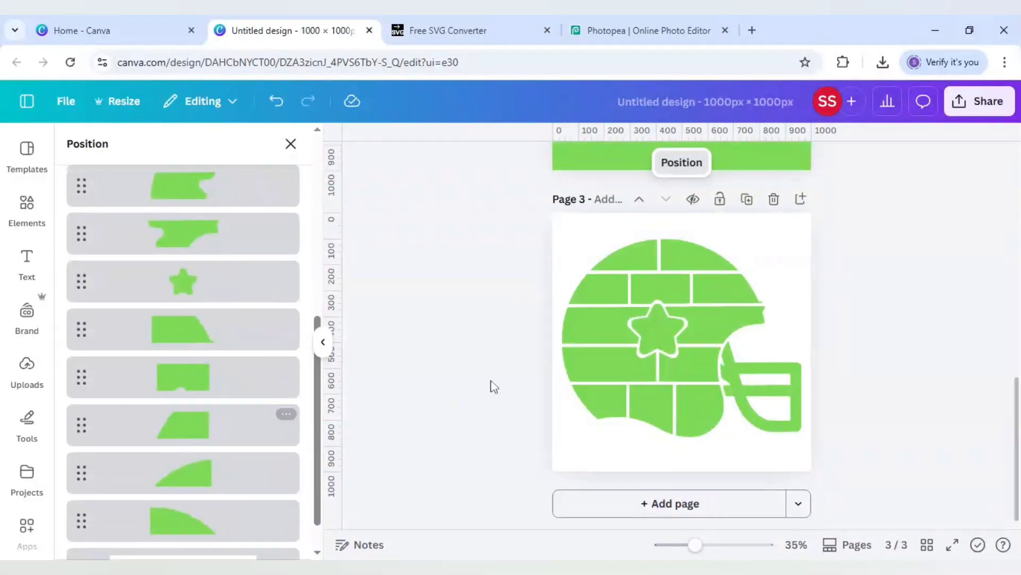
click(631, 259)
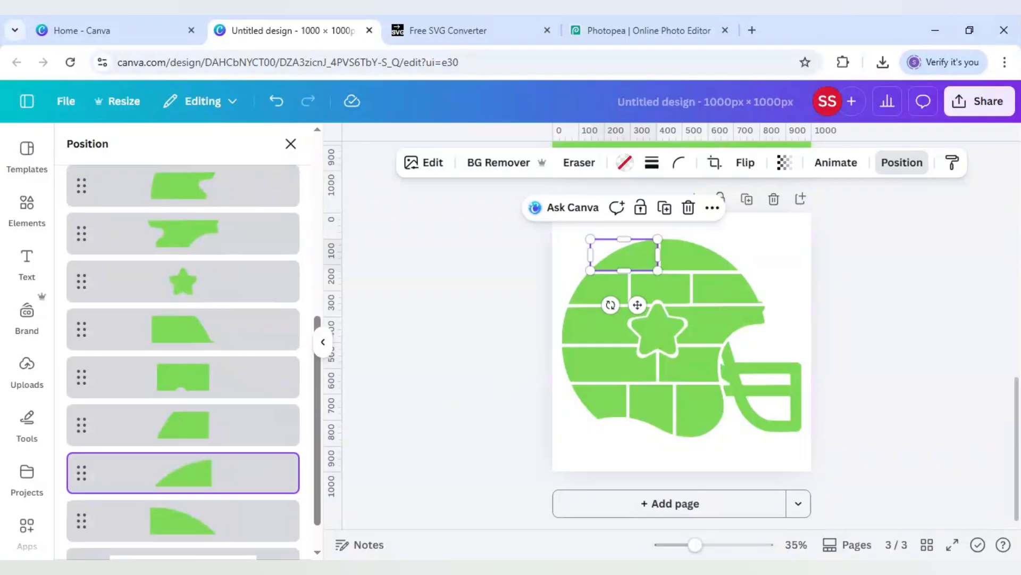
click(699, 267)
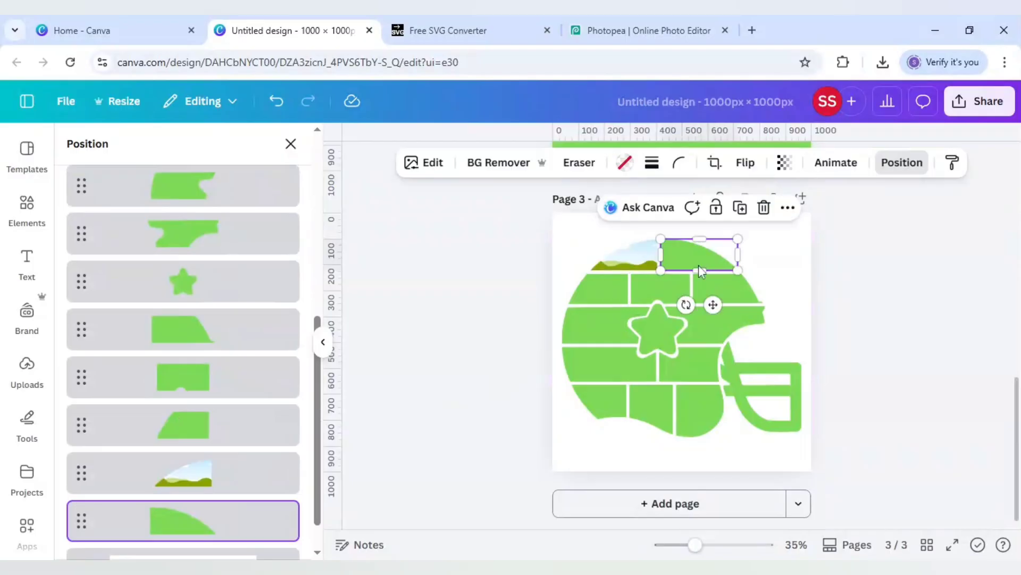
click(611, 285)
click(724, 288)
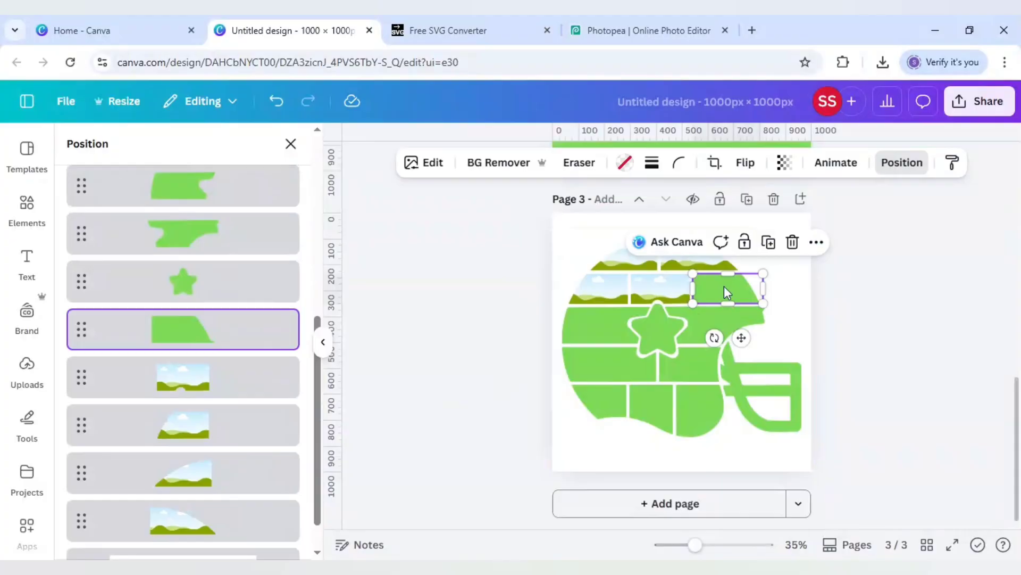
Clear the green fill from the star, the helmet's three lower rows and the face guard to leave empty frames.
click(594, 334)
click(663, 334)
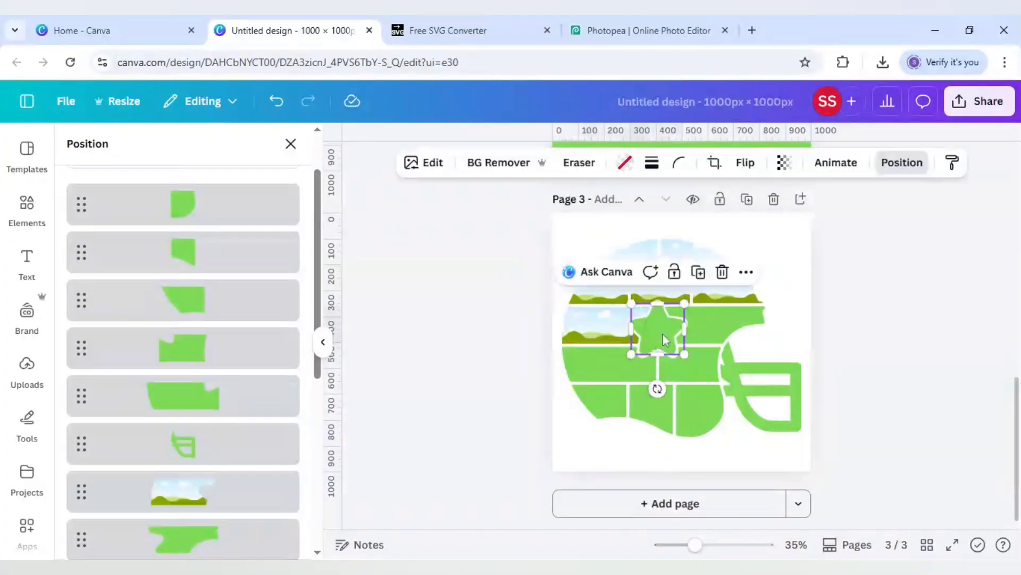
click(706, 327)
click(597, 355)
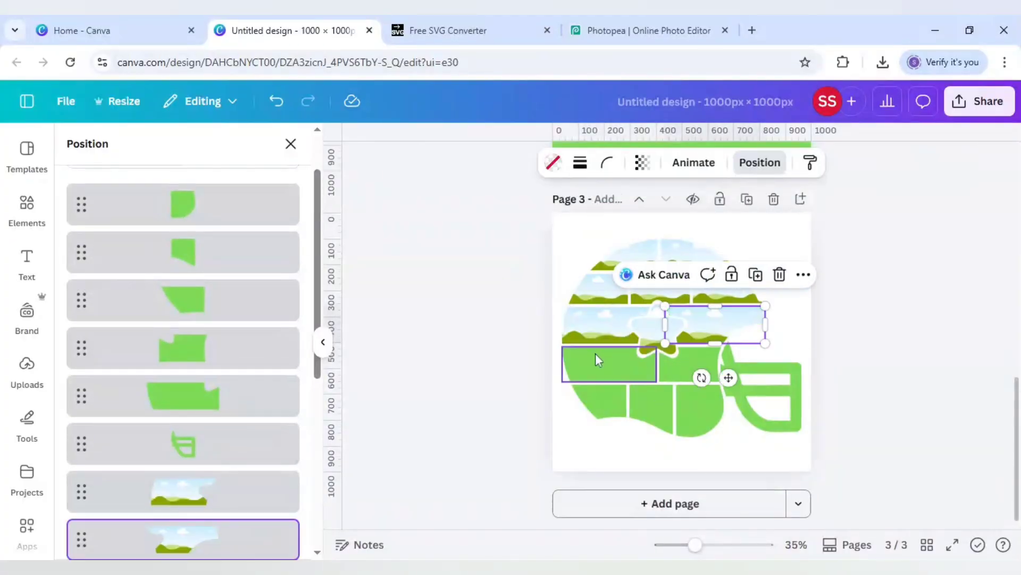
click(681, 365)
click(614, 398)
click(650, 406)
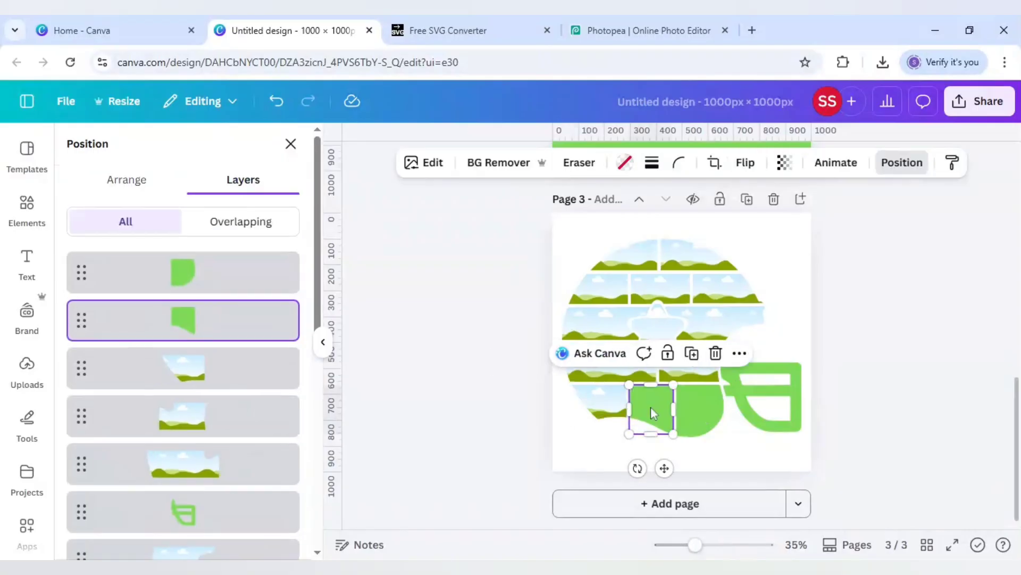
click(695, 407)
click(759, 405)
click(734, 451)
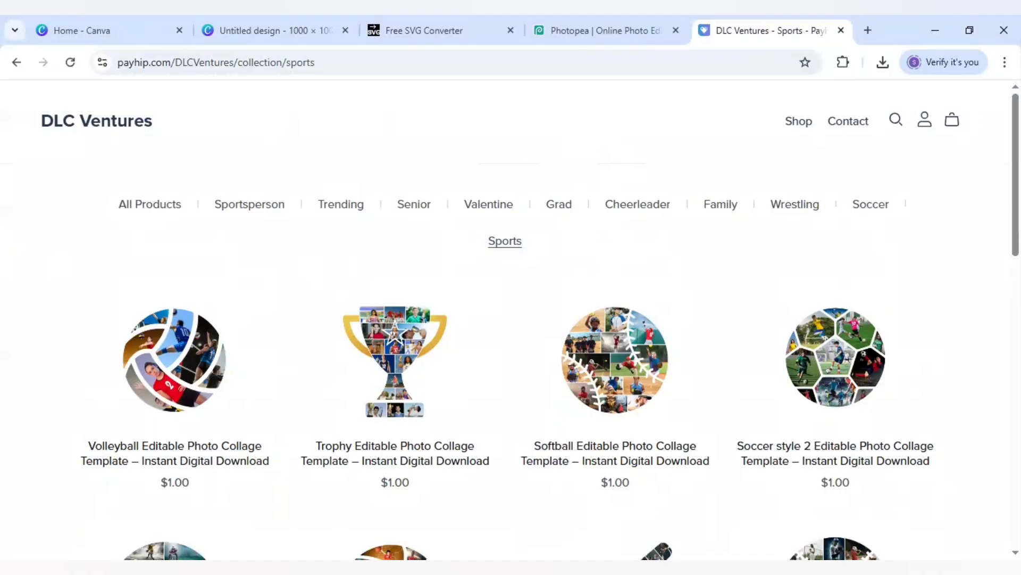
Look through the DLC Ventures Sports collection for the football helmet collage template, and return to the Canva design.
scroll(66, 136, down, 5)
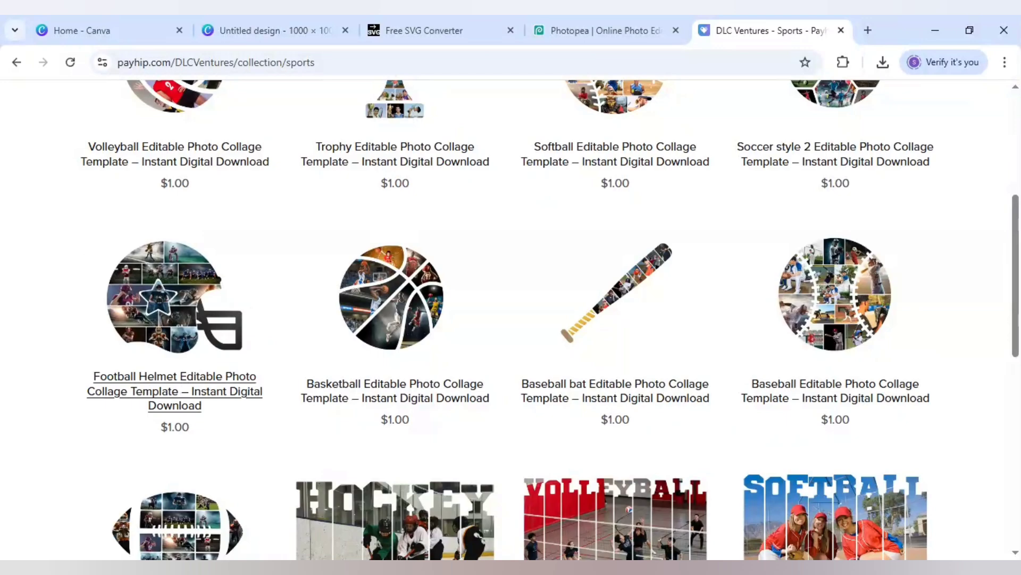
click(274, 16)
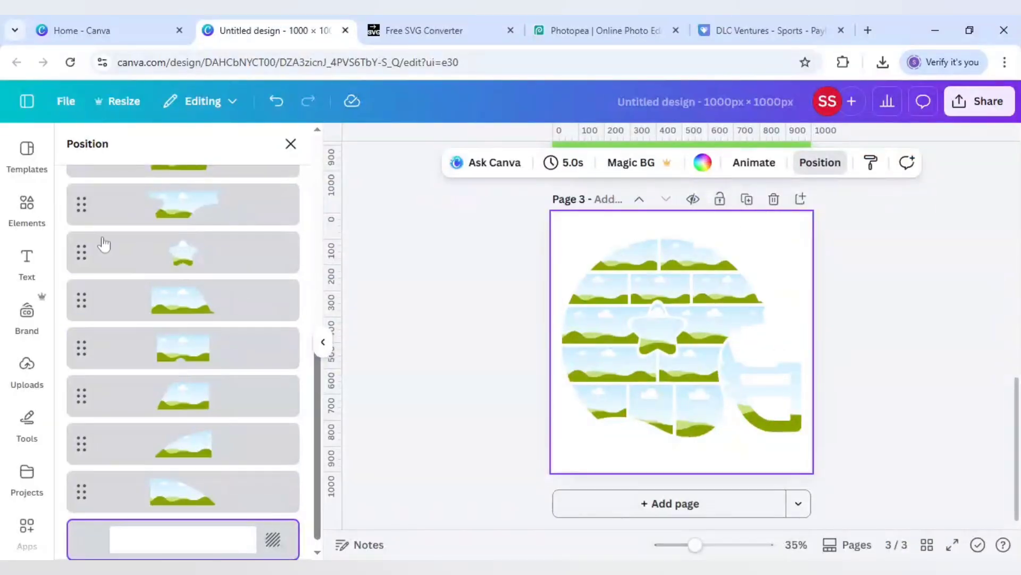
Search the elements for "american football players" without the graphics filter and show all photo results.
click(29, 206)
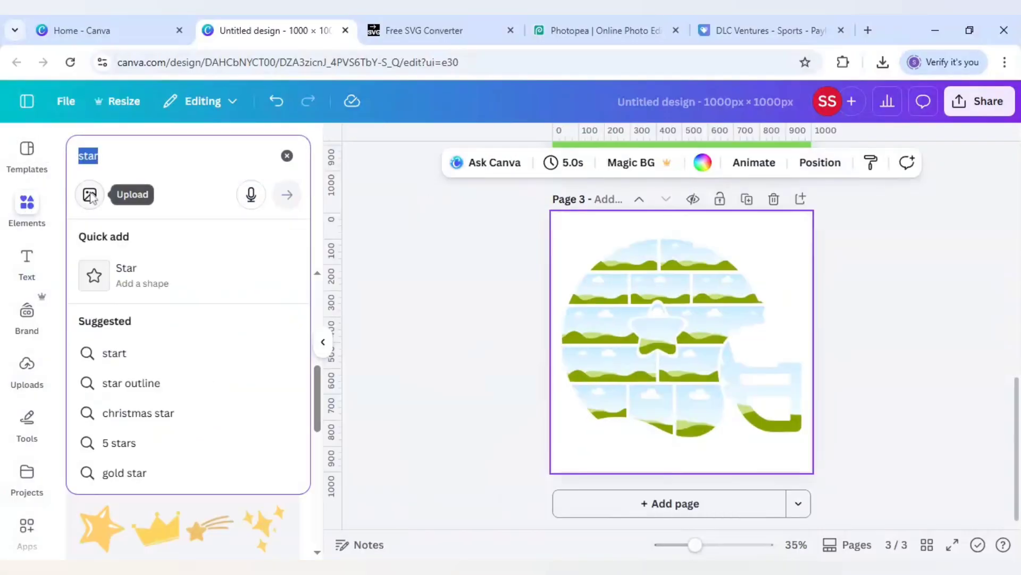
text(american football playe)
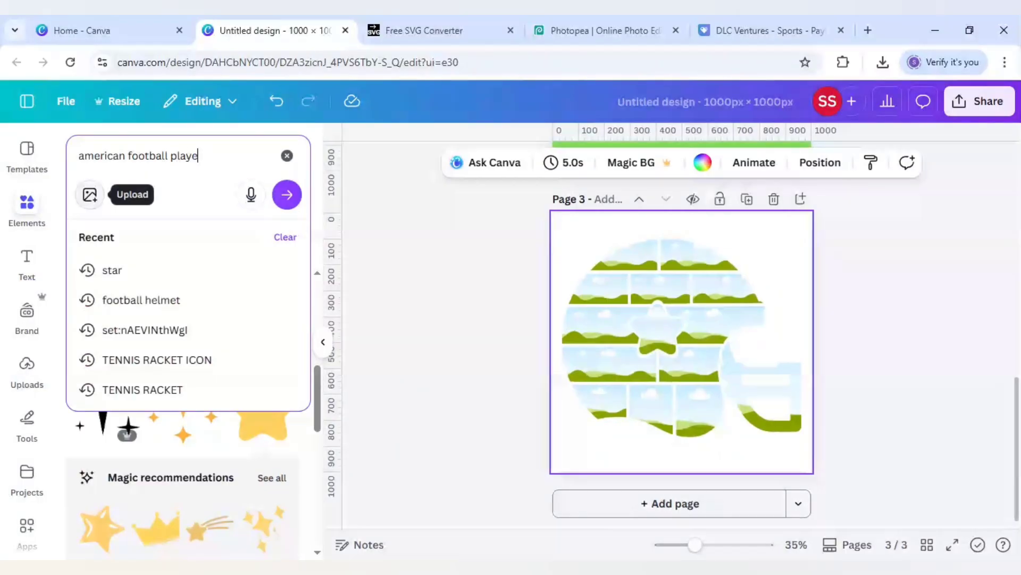
text(rs)
key(Return)
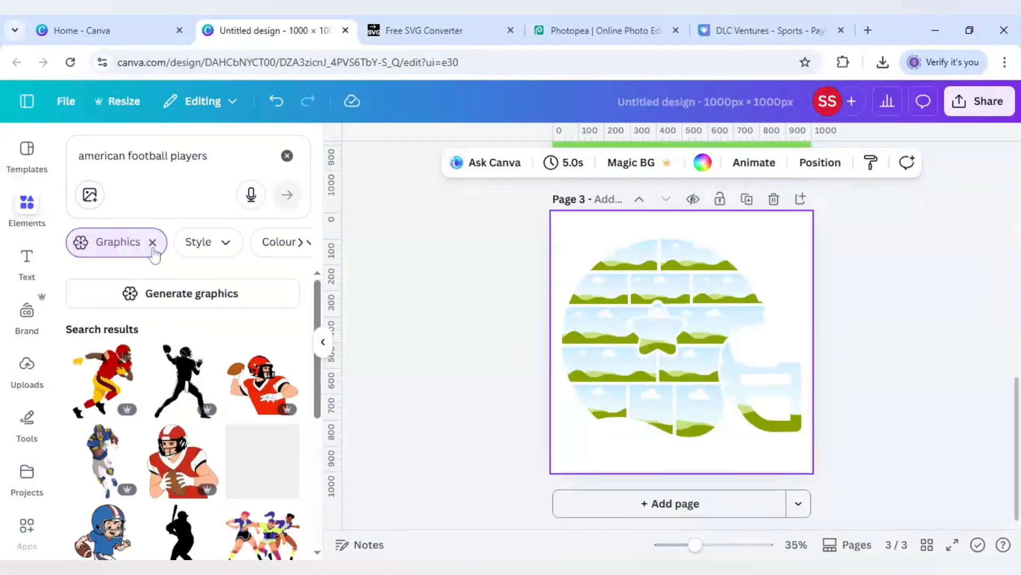
click(153, 243)
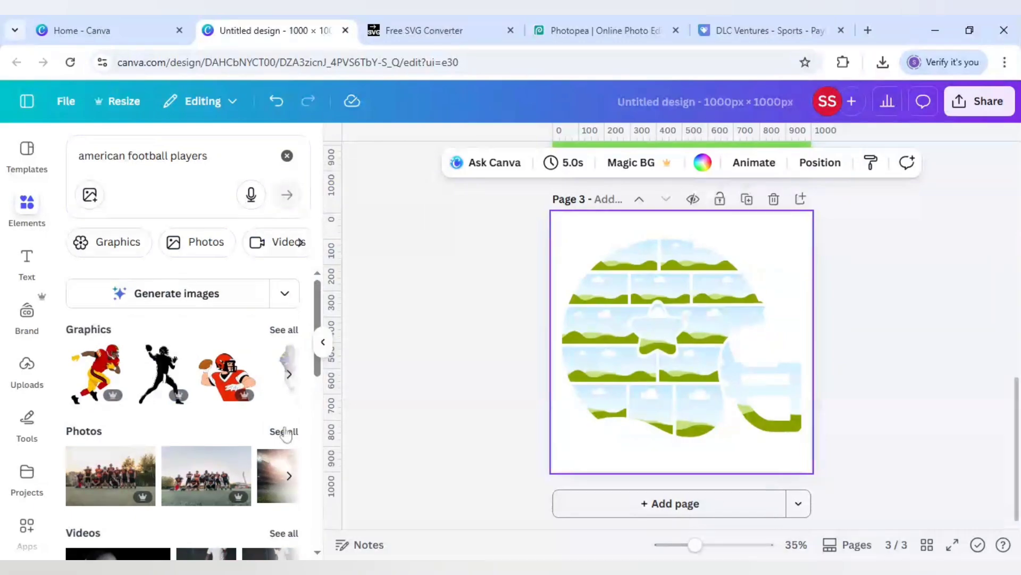
click(286, 435)
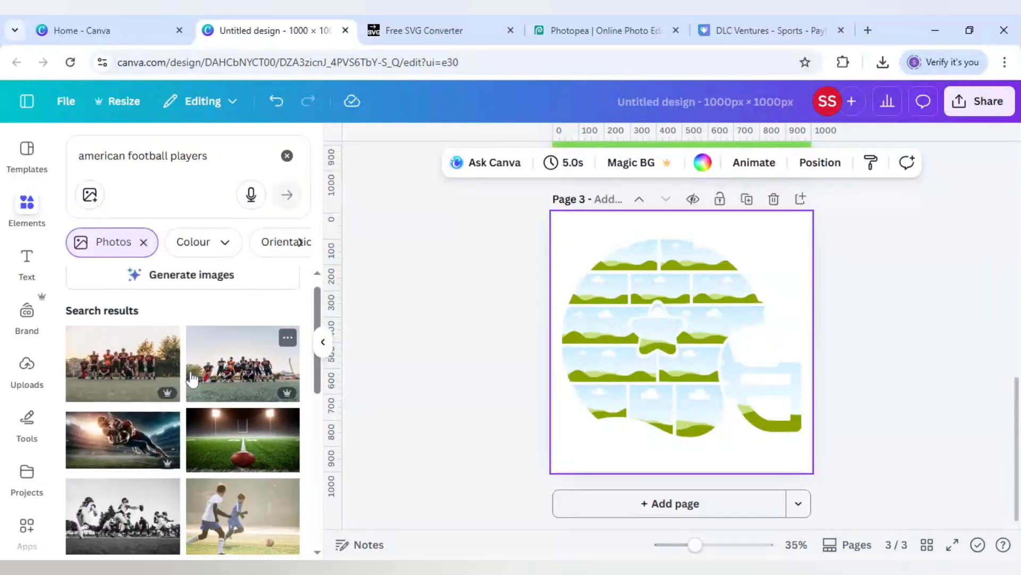
Fill the star frame with the photo of the player in a dark blue jersey holding a ball before smoke.
scroll(187, 384, down, 2)
scroll(185, 383, down, 3)
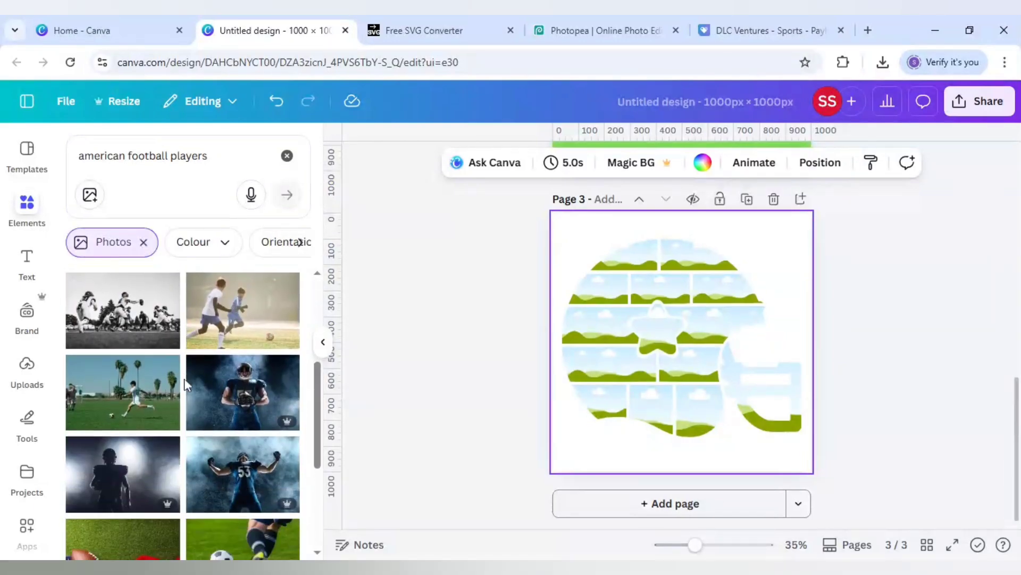
scroll(184, 383, down, 3)
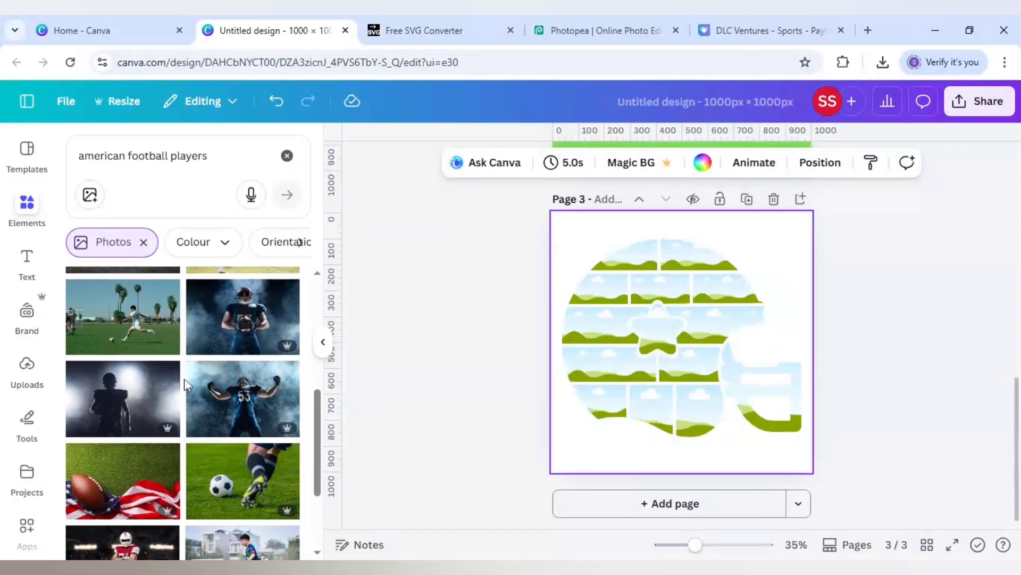
scroll(184, 379, down, 1)
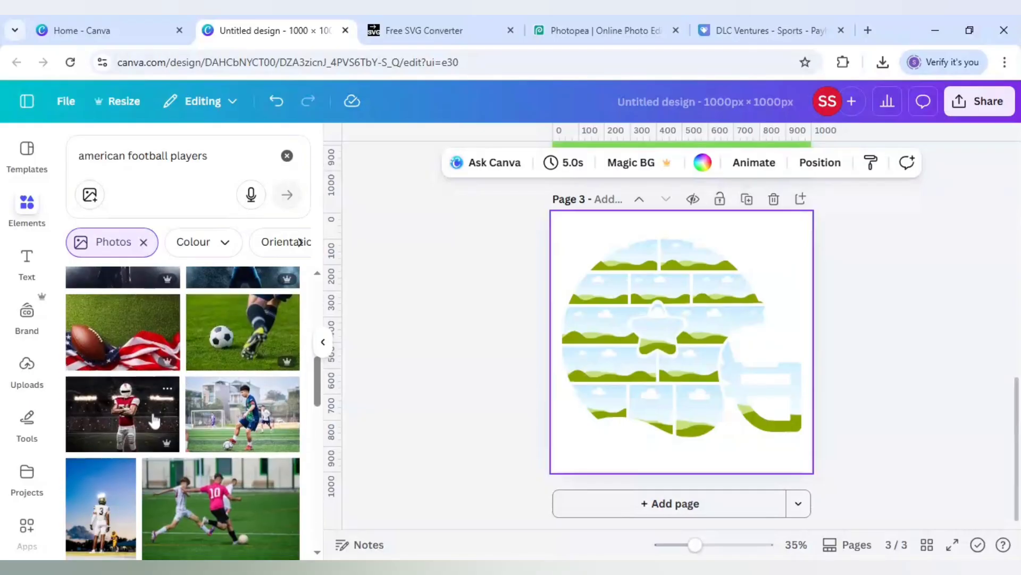
scroll(244, 319, up, 3)
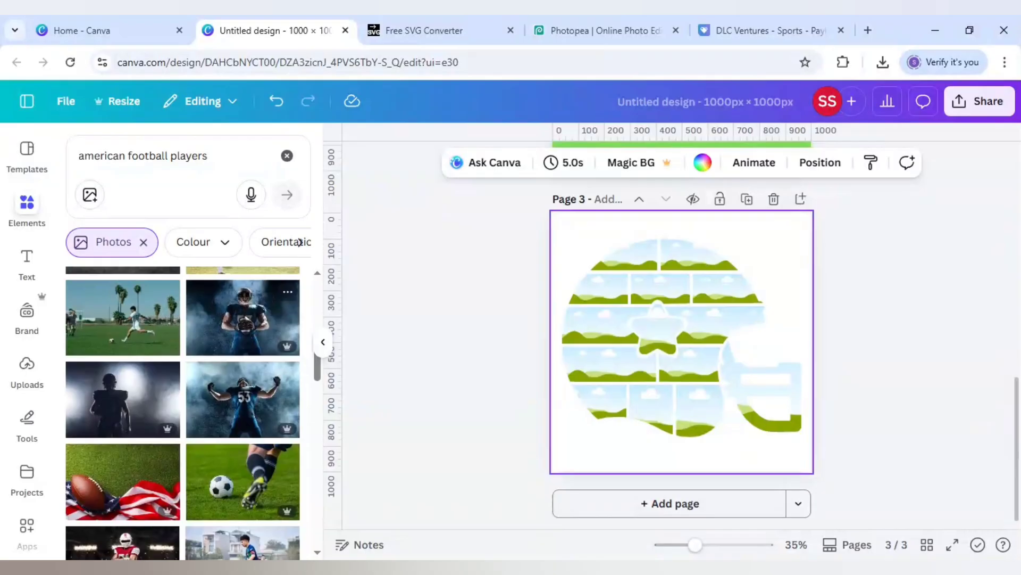
click(250, 329)
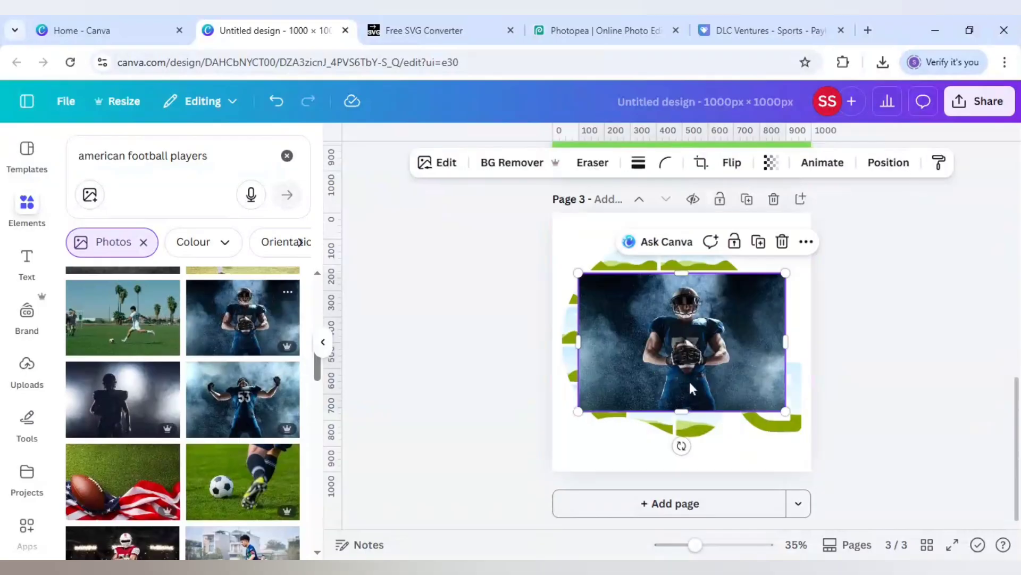
mouse_move(671, 352)
mouse_down()
mouse_move(660, 341)
mouse_move(656, 348)
mouse_up()
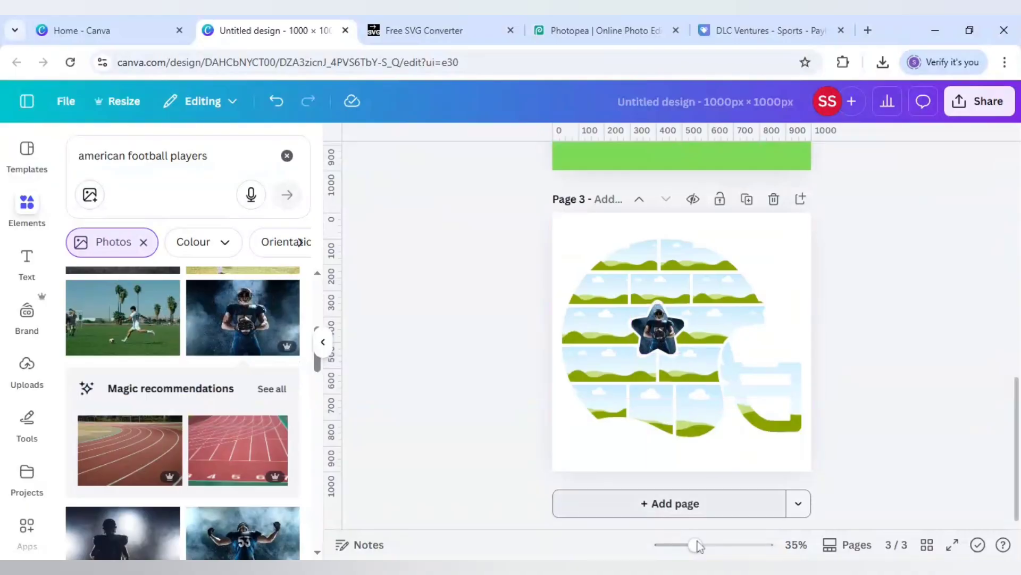
Shift the player photo slightly left inside the star frame to center the player.
scroll(656, 334, up, 3)
double_click(647, 323)
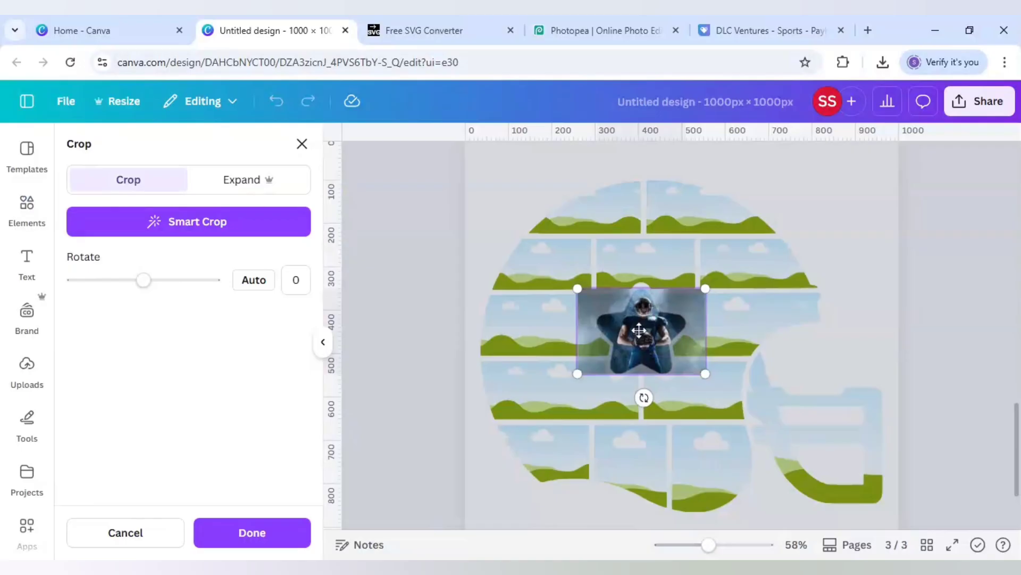
drag(639, 330, 629, 331)
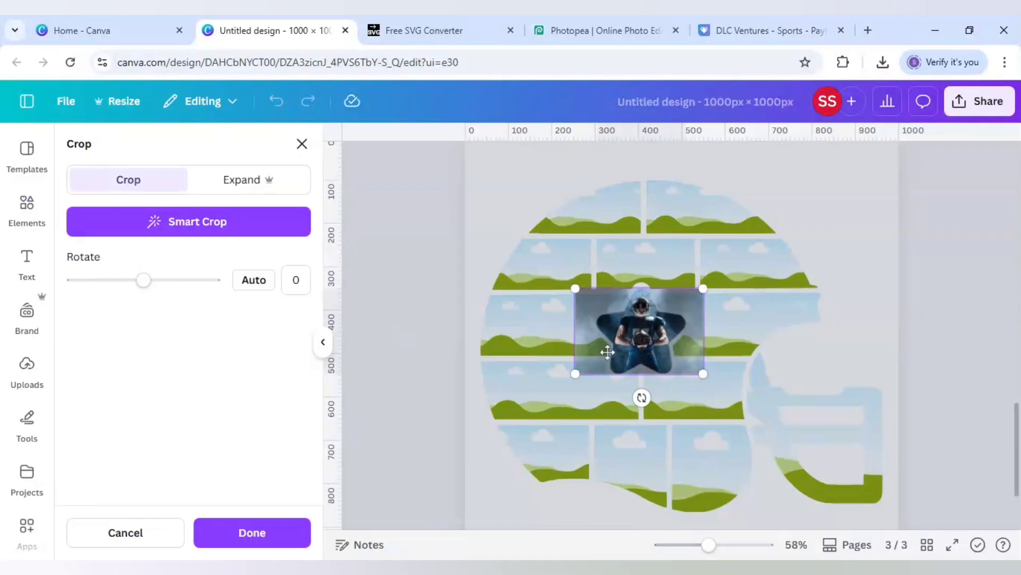
click(430, 356)
click(428, 362)
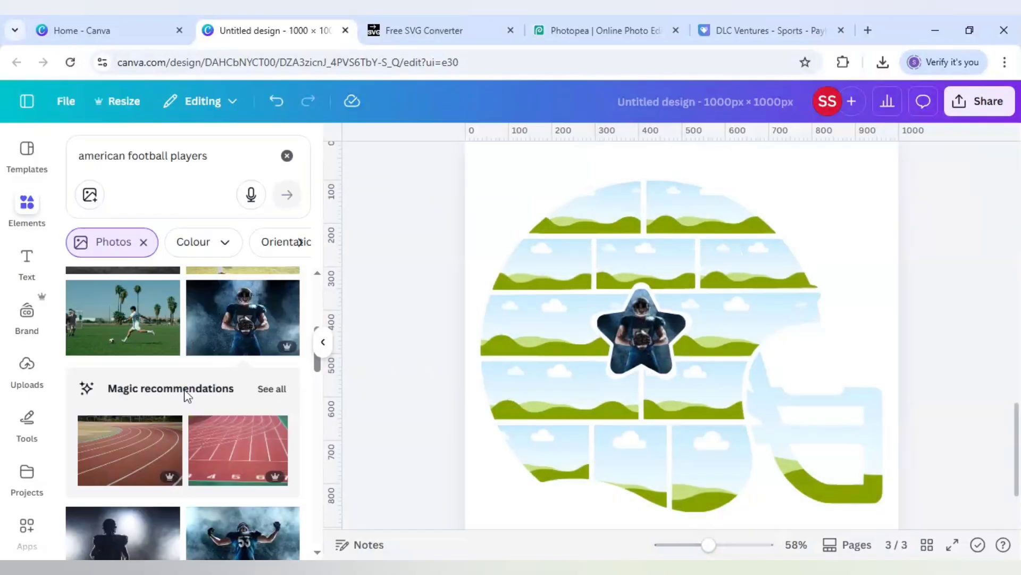
Fill the middle frame of the helmet's bottom row with the photo of player 53 raising both arms.
scroll(245, 394, down, 3)
click(232, 407)
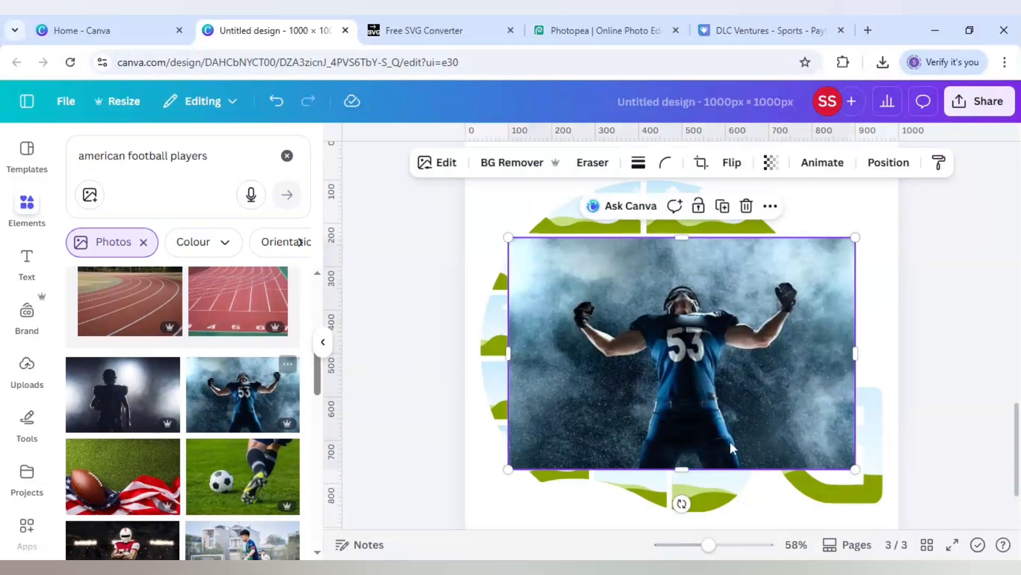
drag(691, 433, 649, 464)
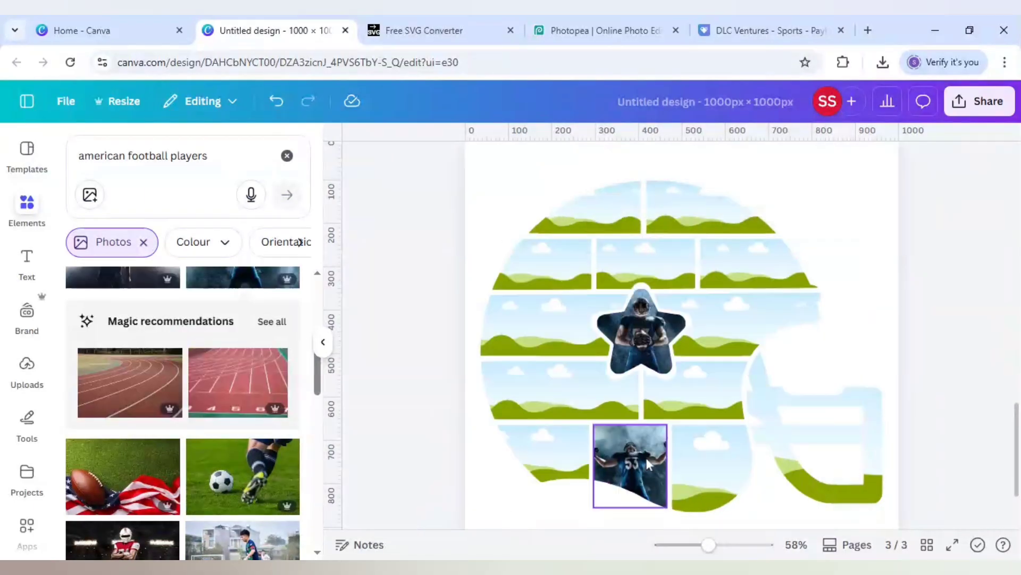
double_click(637, 456)
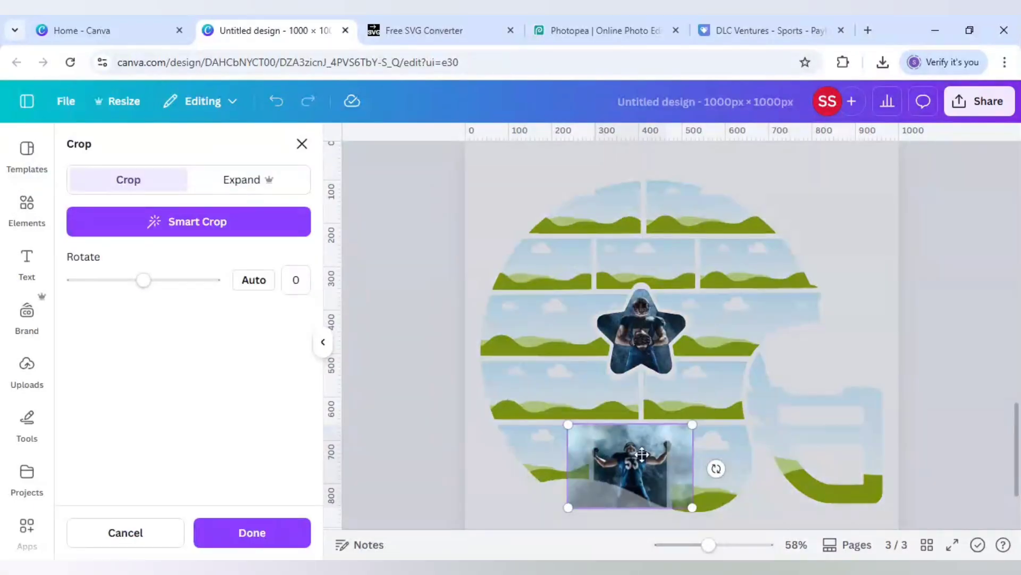
click(426, 446)
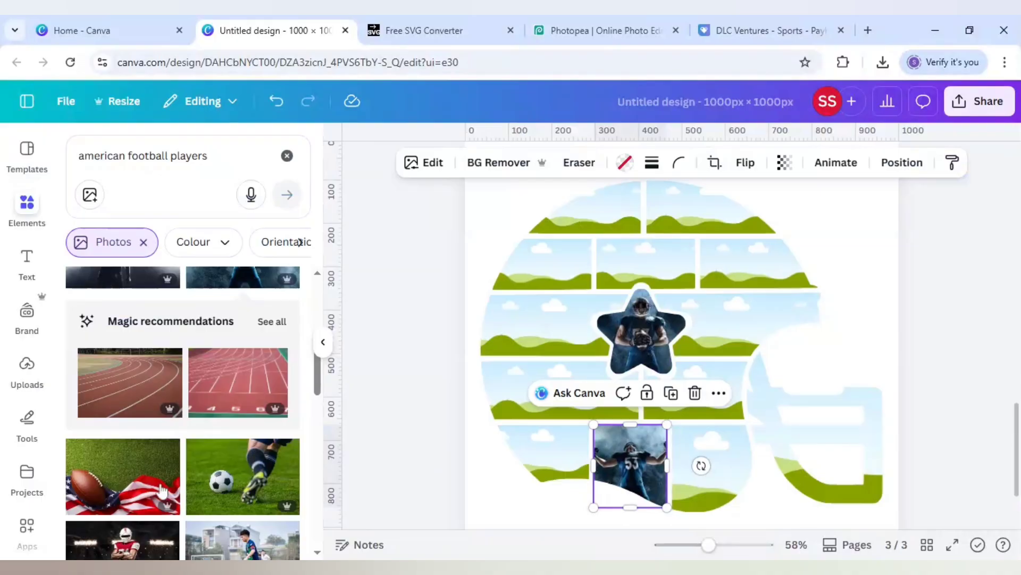
Put the red-jersey player with crossed arms in the fourth row's right frame and the four-player lineup in the second row's middle frame.
click(180, 490)
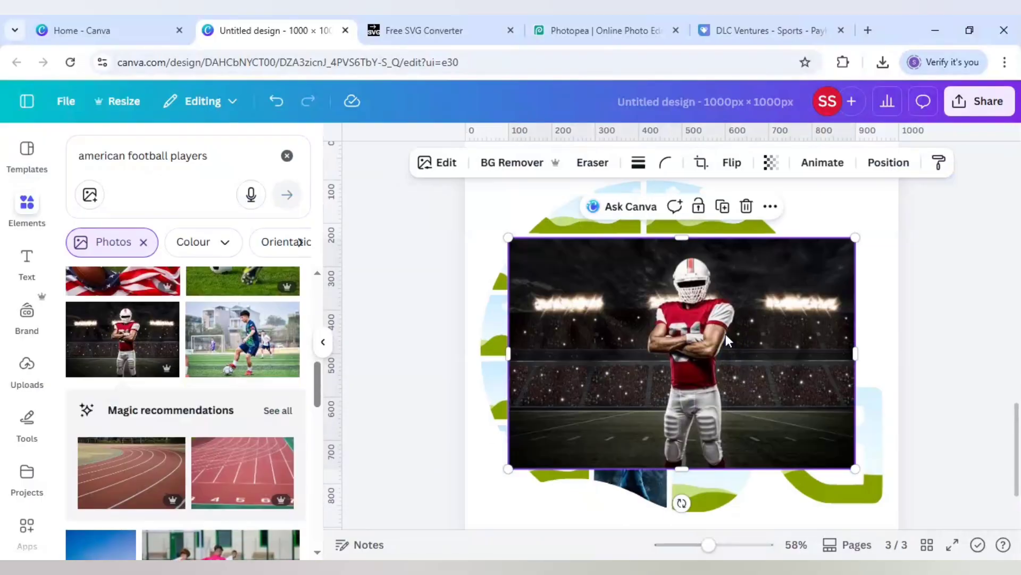
drag(726, 373, 725, 380)
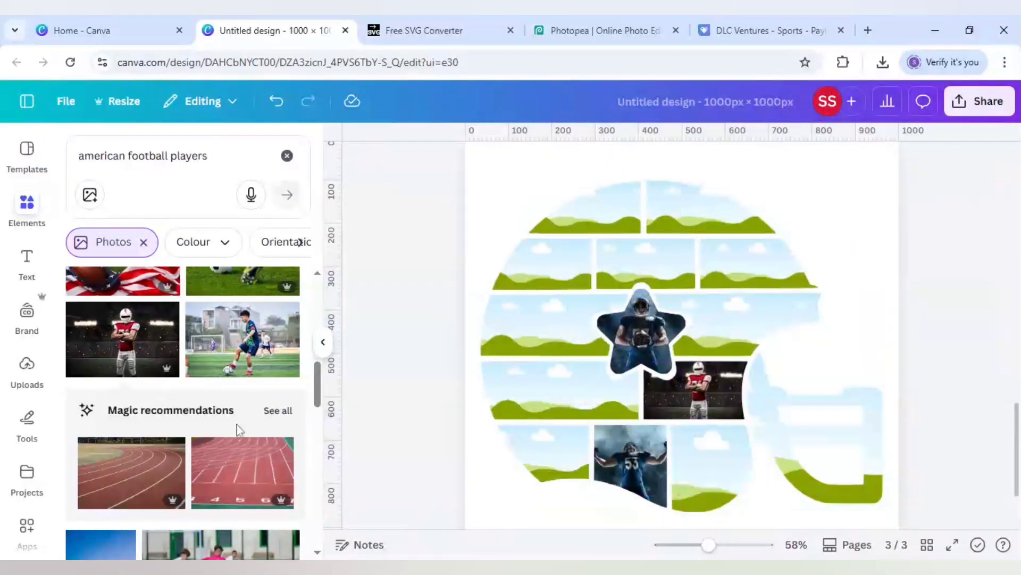
scroll(208, 449, down, 2)
scroll(208, 450, down, 4)
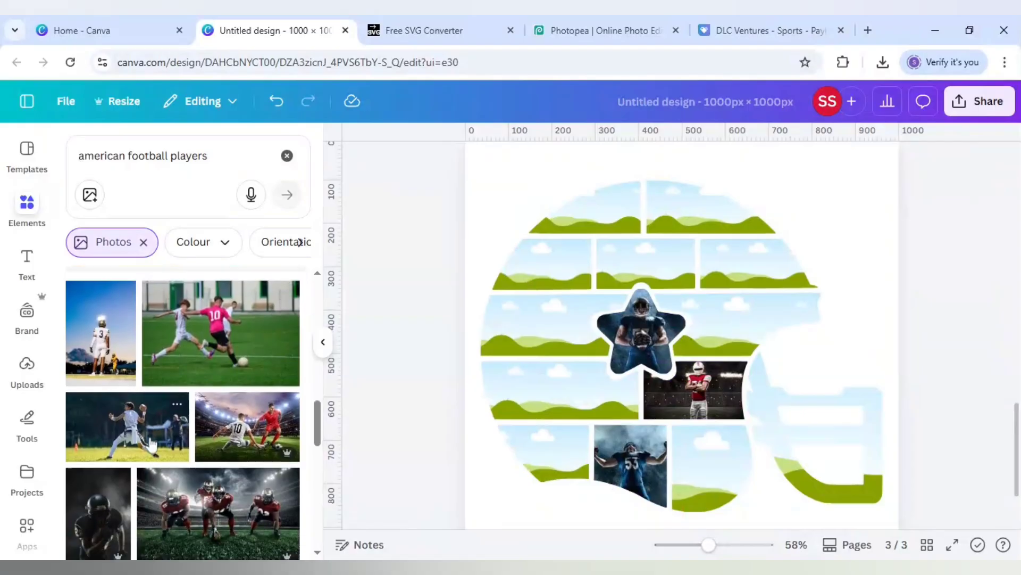
click(210, 471)
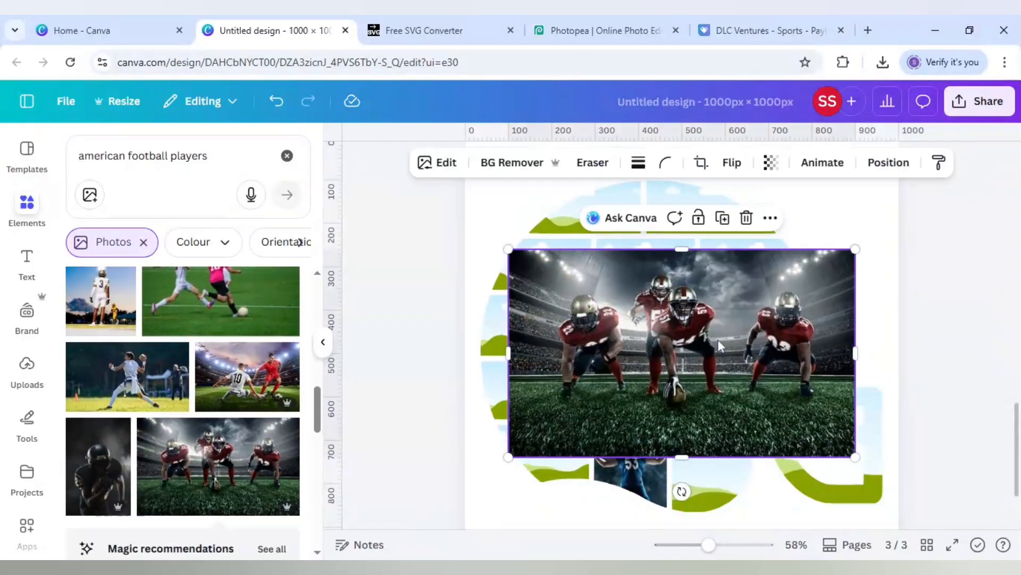
drag(718, 341, 658, 264)
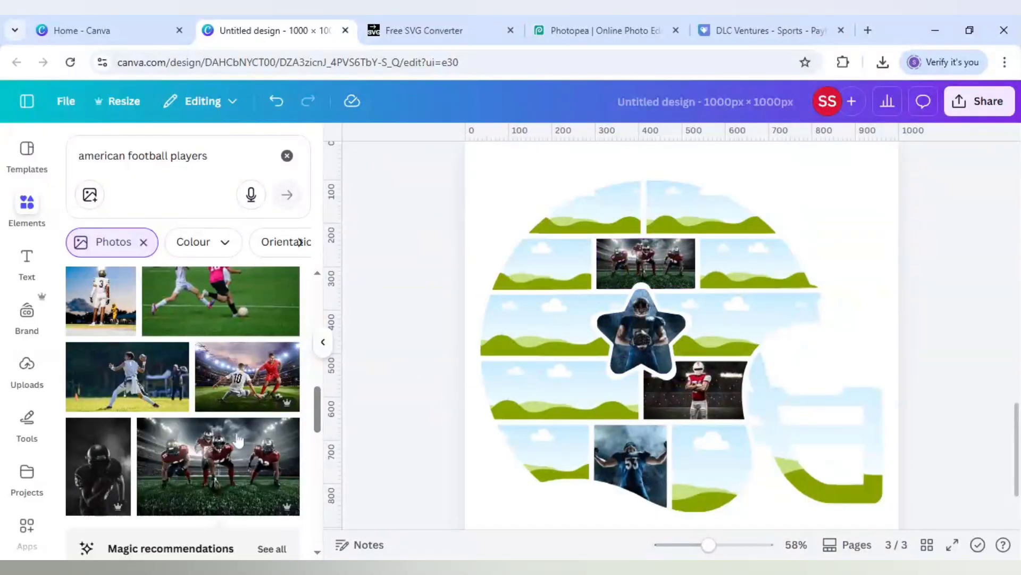
Fill the left frame of the third row with the photo of player 22 in a black jersey.
scroll(152, 451, down, 2)
scroll(187, 458, down, 6)
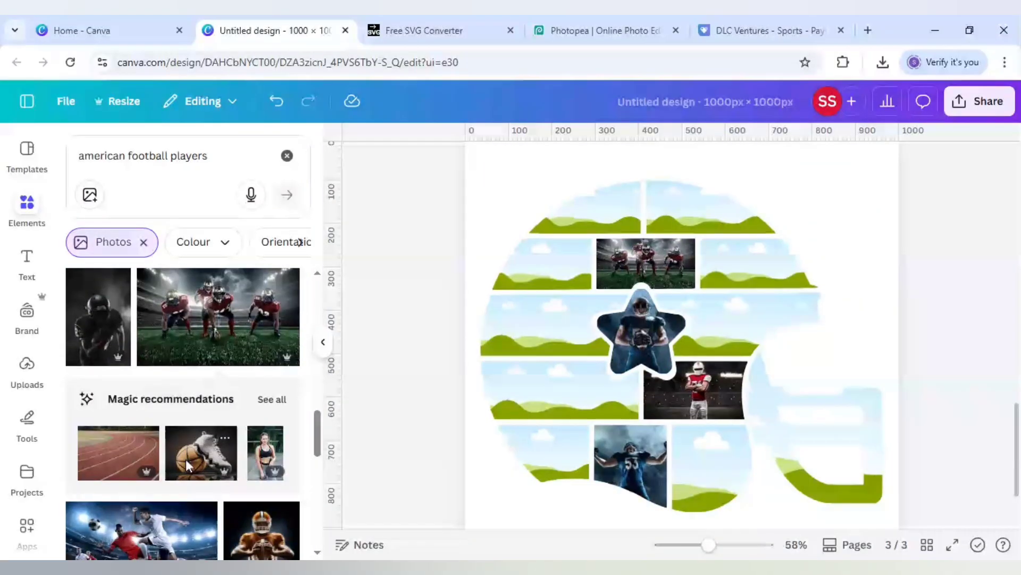
click(232, 430)
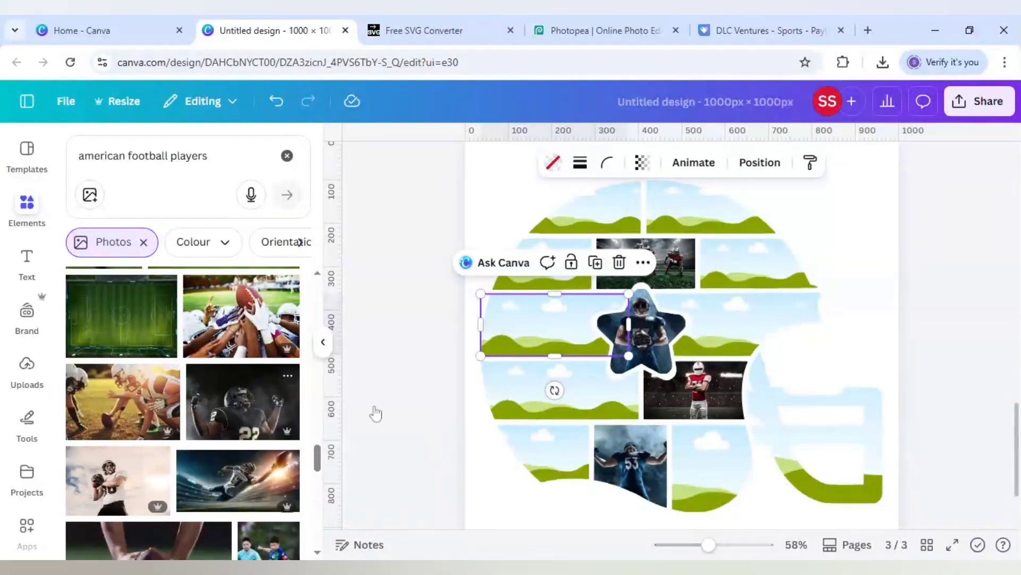
drag(571, 349, 544, 363)
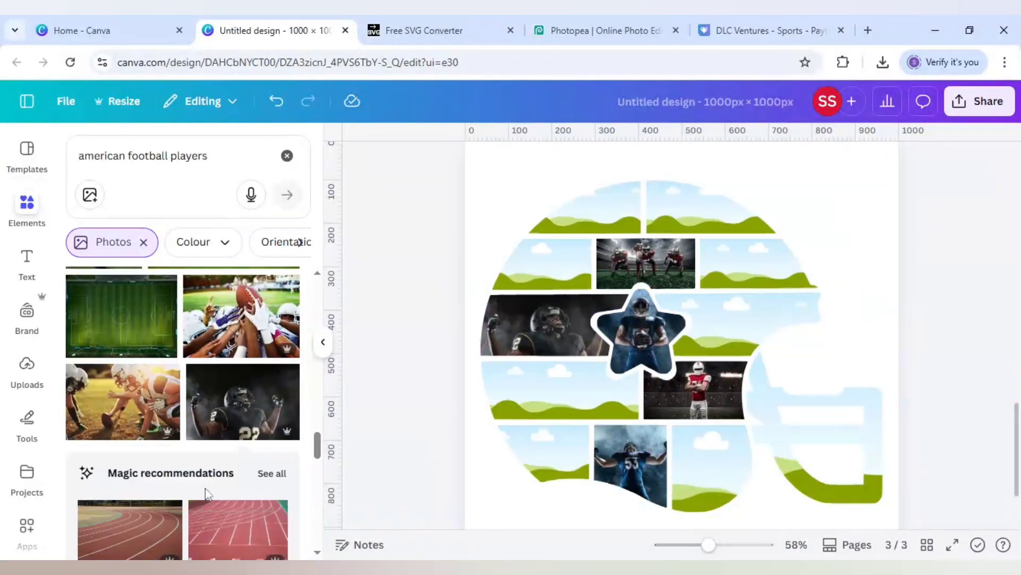
Fill the left frame of the fourth row with the photo of the white-jersey player holding a ball against a pale sky.
scroll(197, 486, down, 4)
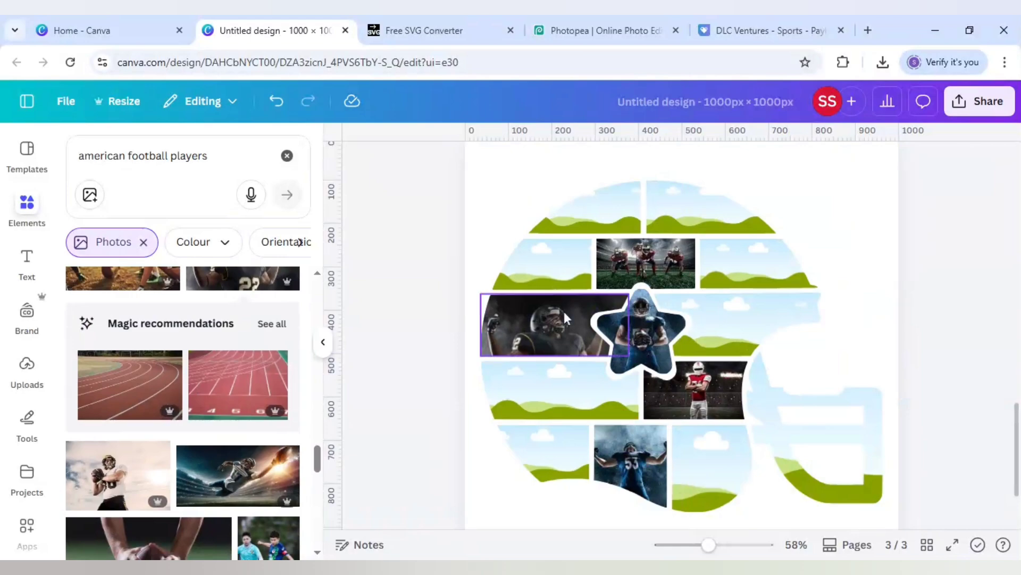
scroll(208, 496, down, 2)
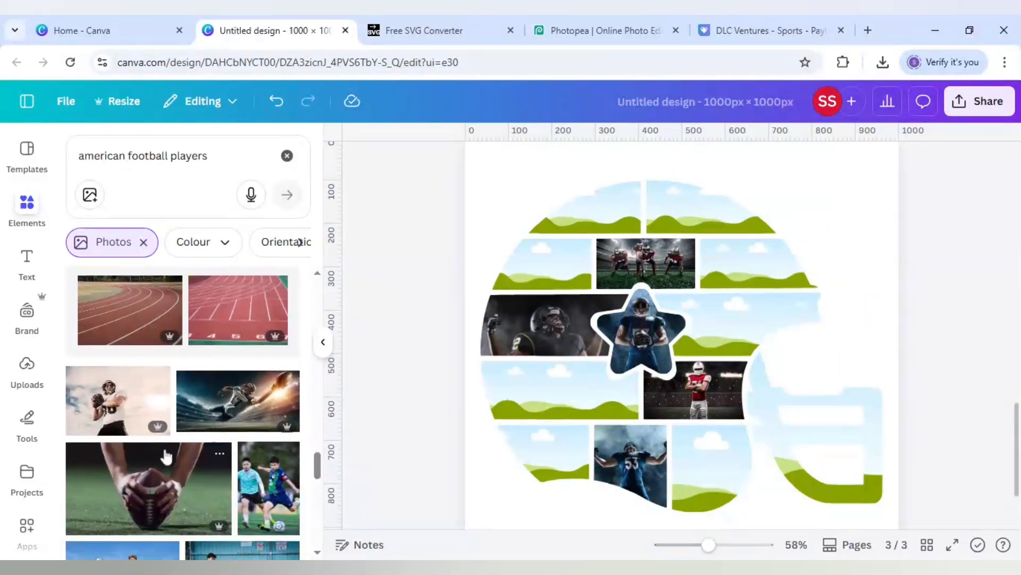
click(133, 404)
drag(646, 400, 532, 391)
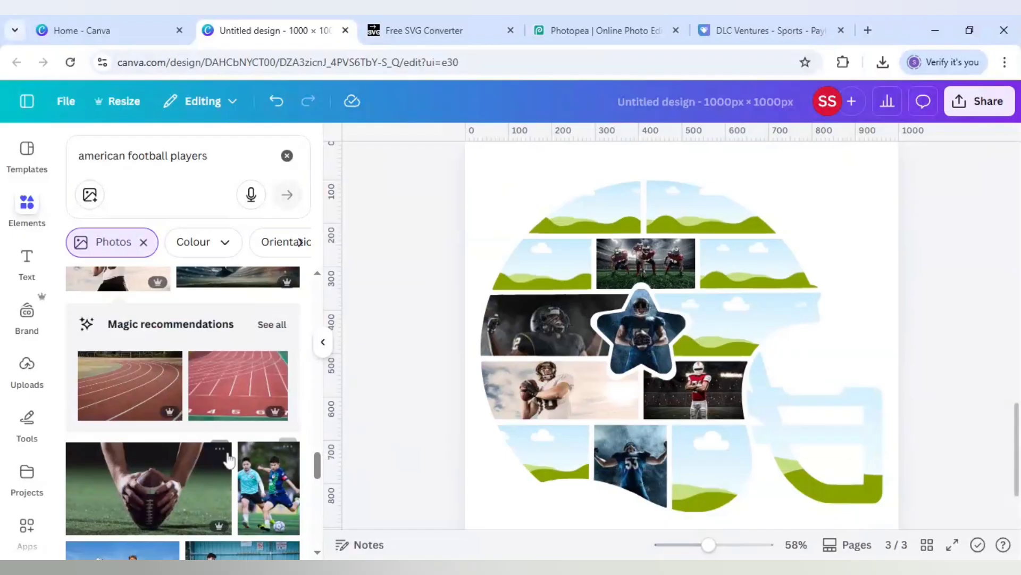
Fill the left frame of the second row with the photo of the running orange-jersey player and shift the crop to show the helmet.
scroll(237, 459, down, 4)
scroll(187, 467, down, 2)
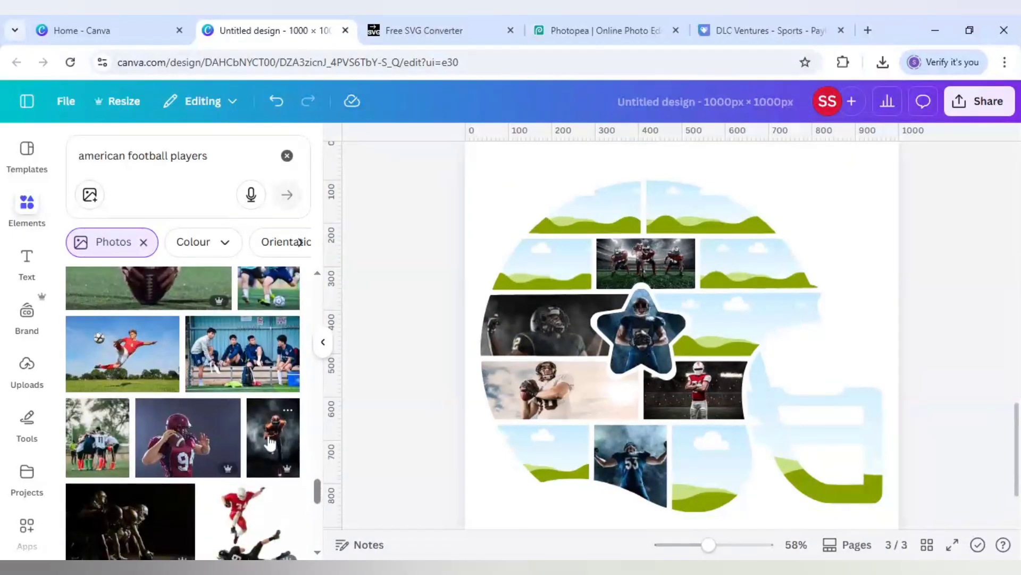
click(285, 445)
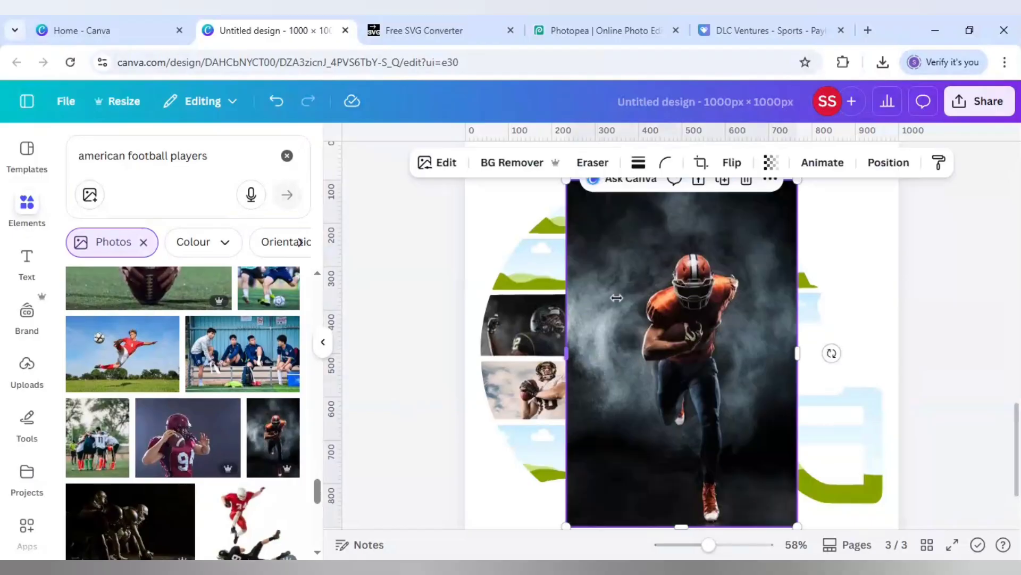
drag(585, 284, 556, 268)
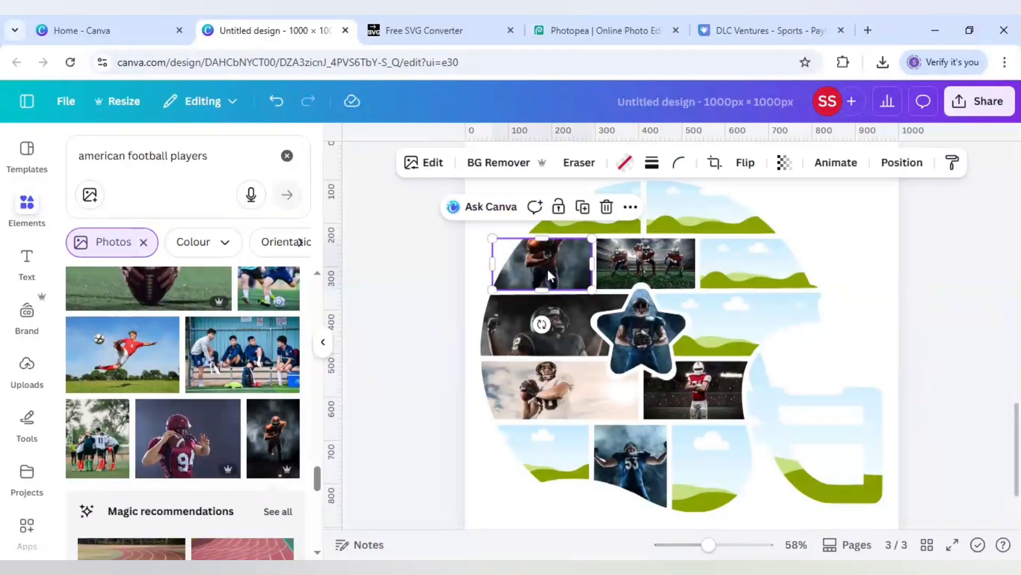
double_click(548, 272)
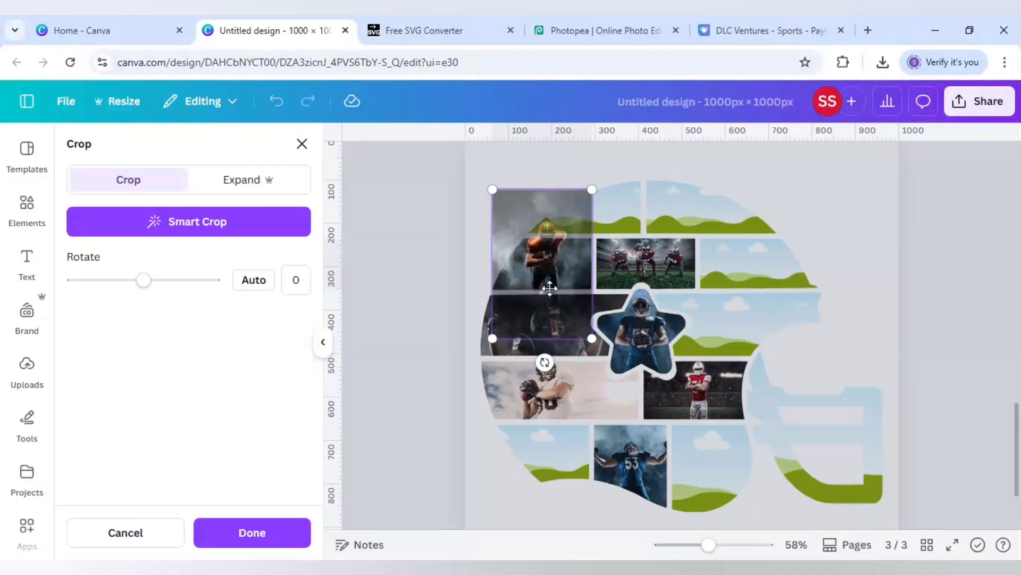
drag(548, 290, 550, 309)
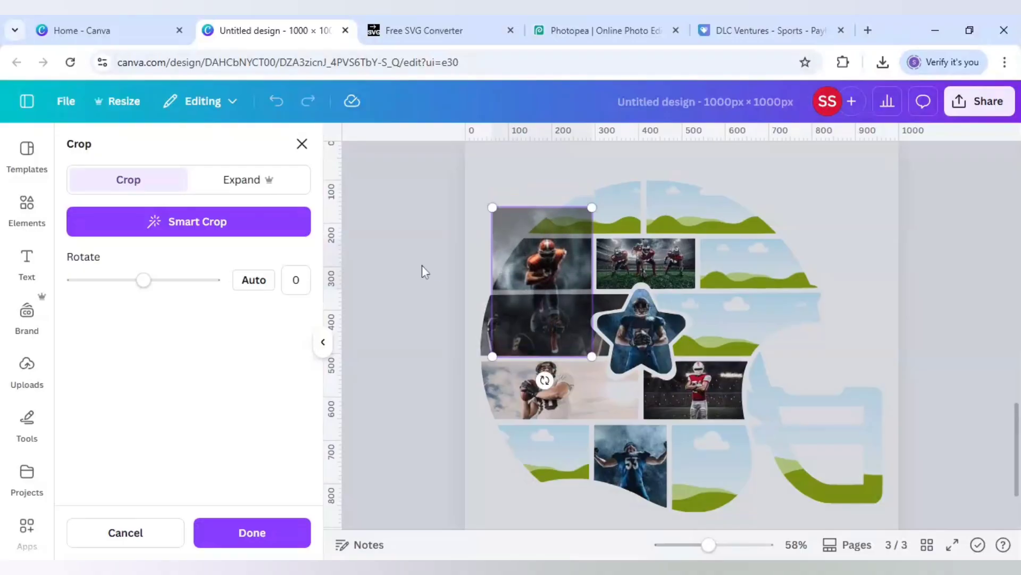
click(416, 264)
click(416, 264)
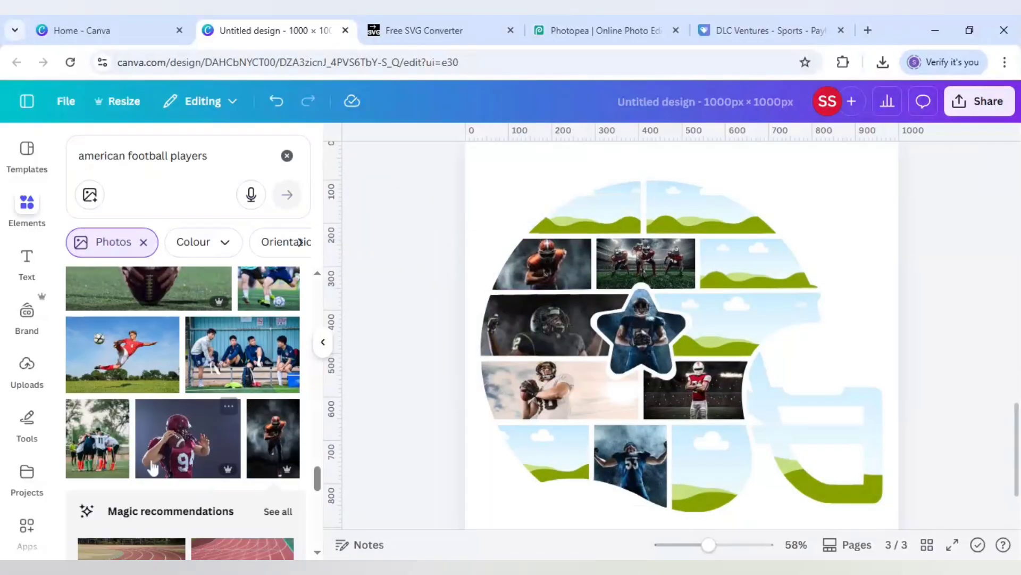
Replace the photo in the fourth row's left frame with the white-helmeted player in a dark red jersey, cropped to show the whole helmet.
scroll(149, 466, down, 5)
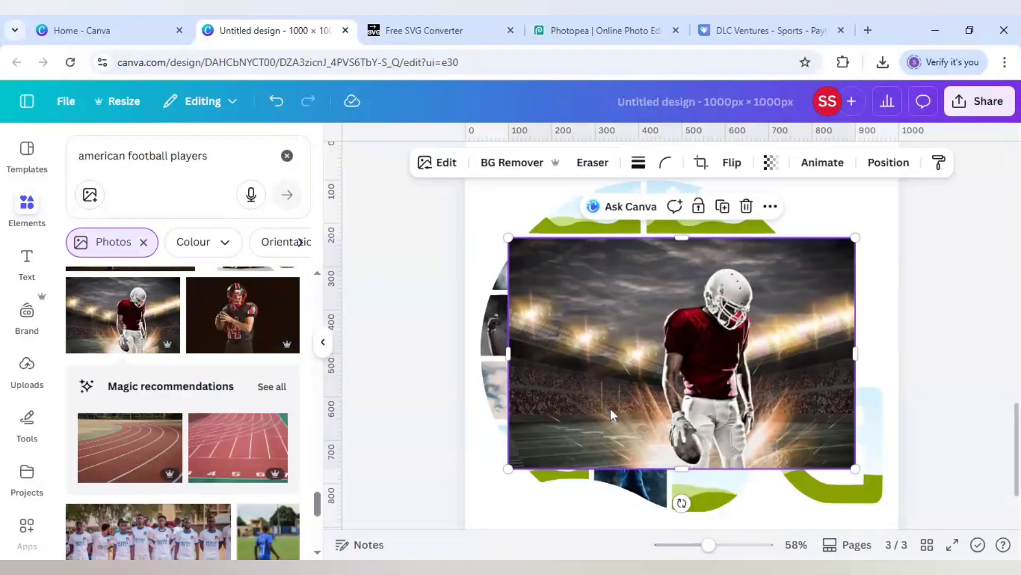
drag(611, 409, 575, 400)
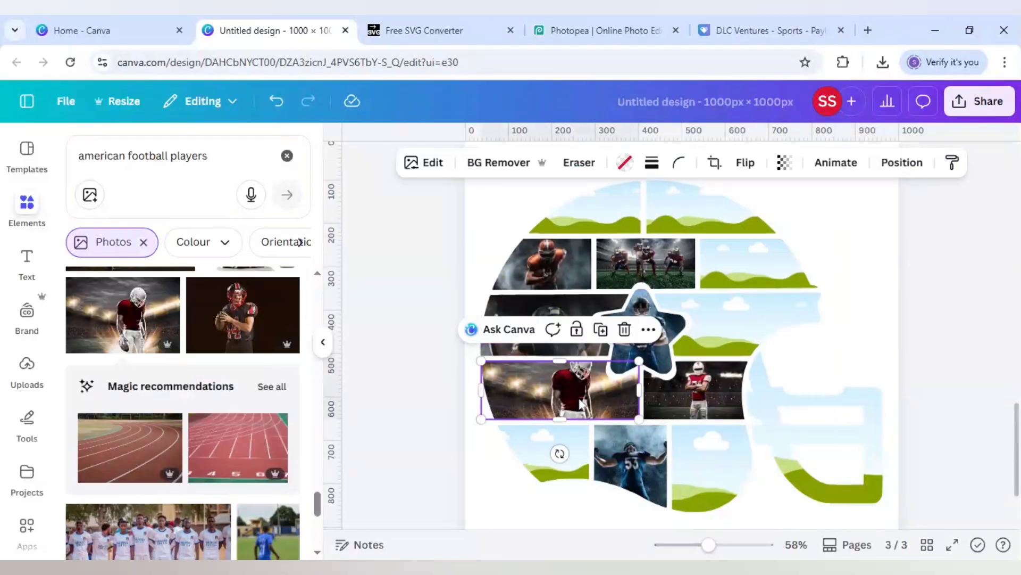
double_click(576, 401)
click(425, 416)
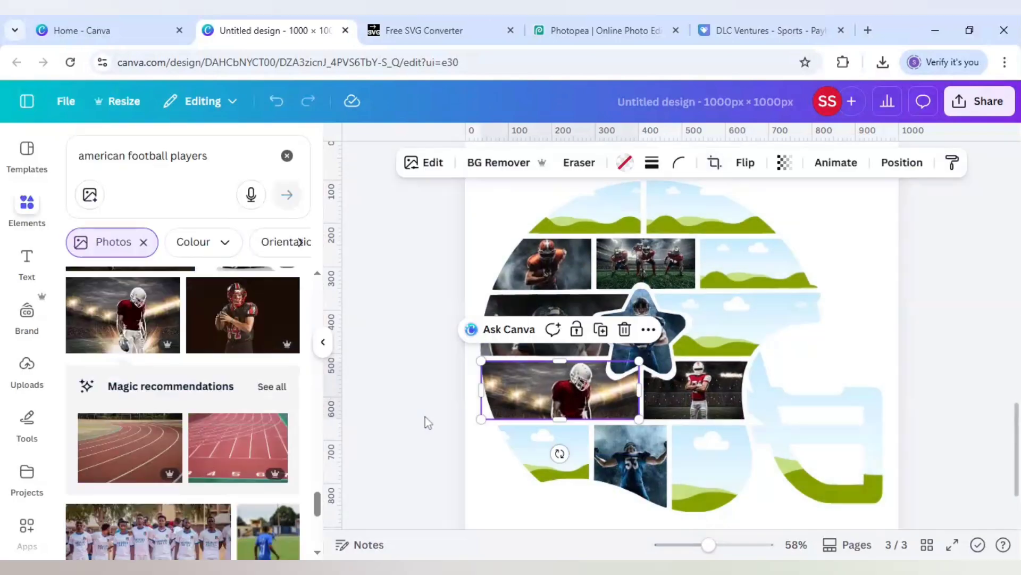
click(425, 417)
Fill the right frame of the second row with the photo of player 31 in blue and enlarge the image within the frame.
scroll(180, 484, down, 1)
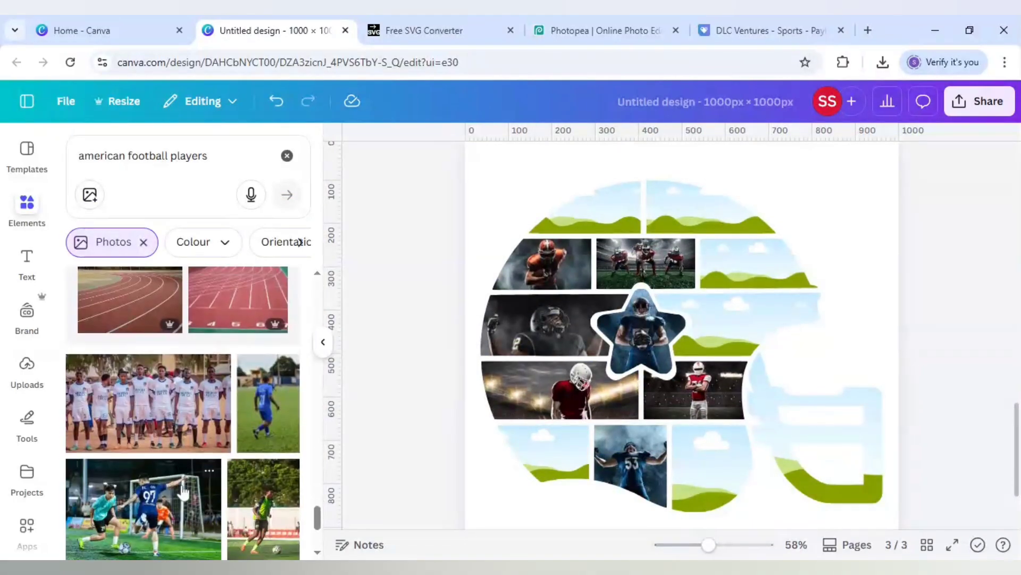
scroll(183, 478, down, 3)
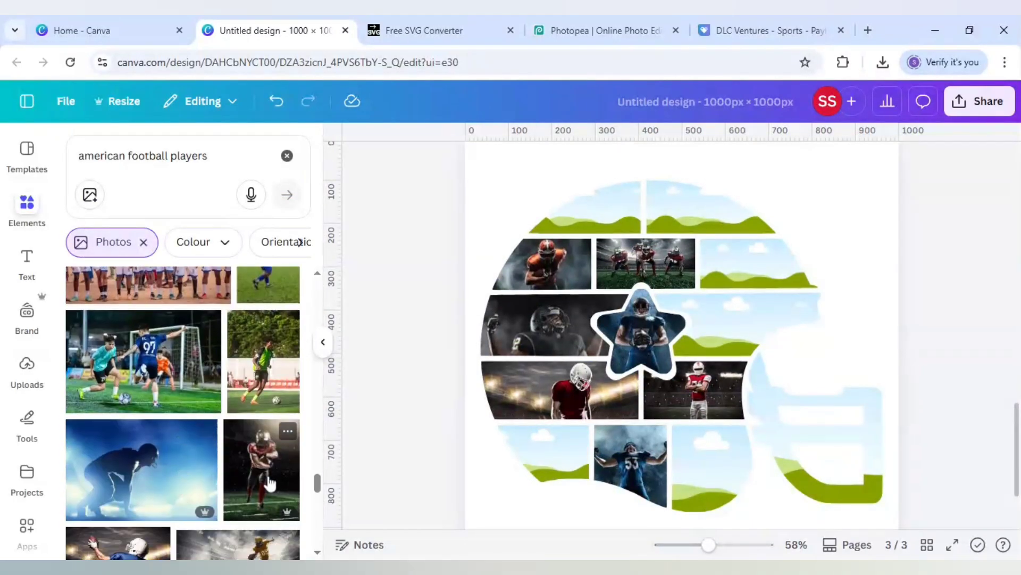
scroll(270, 482, down, 3)
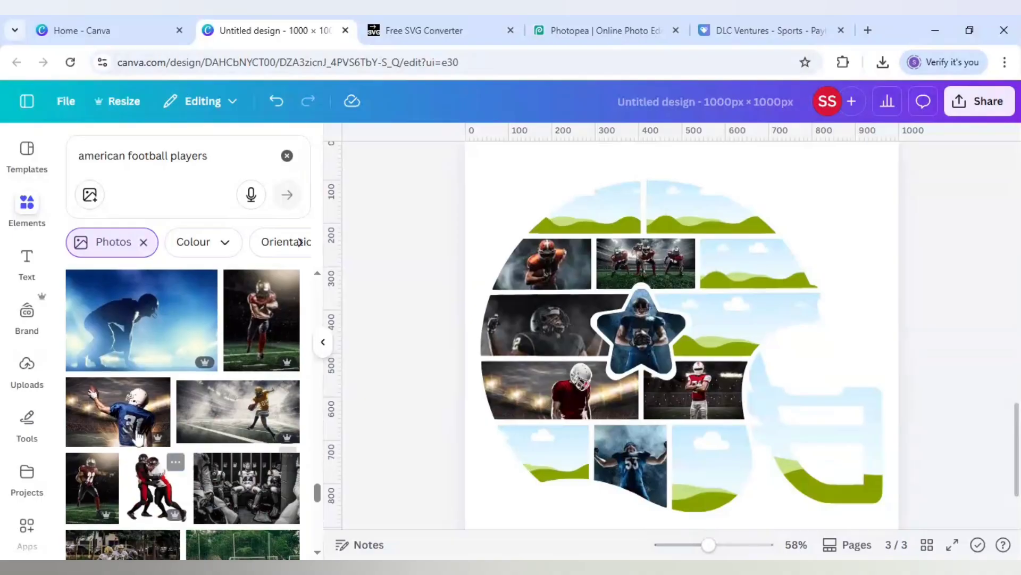
drag(718, 292, 743, 272)
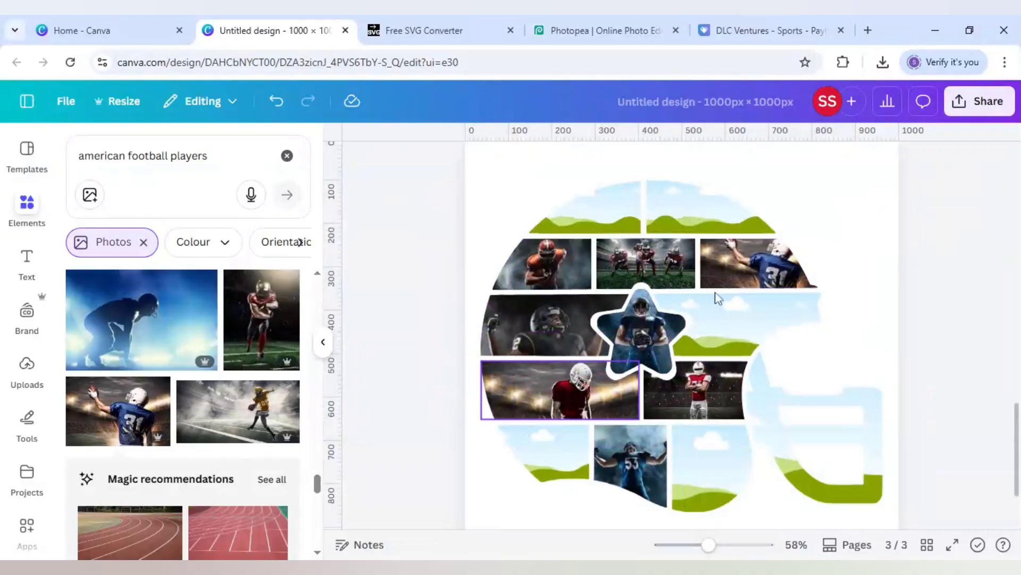
double_click(710, 270)
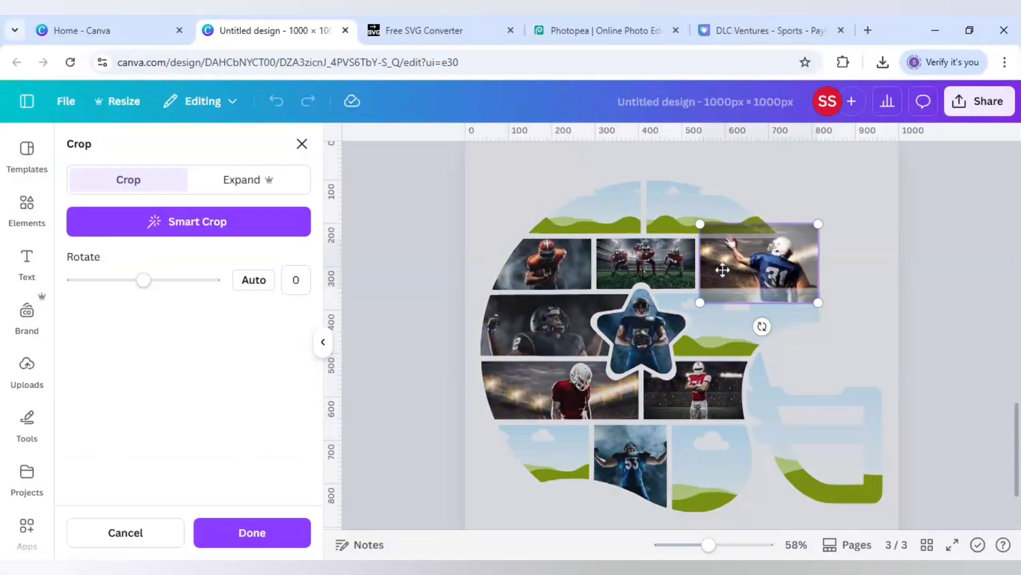
drag(701, 304, 690, 316)
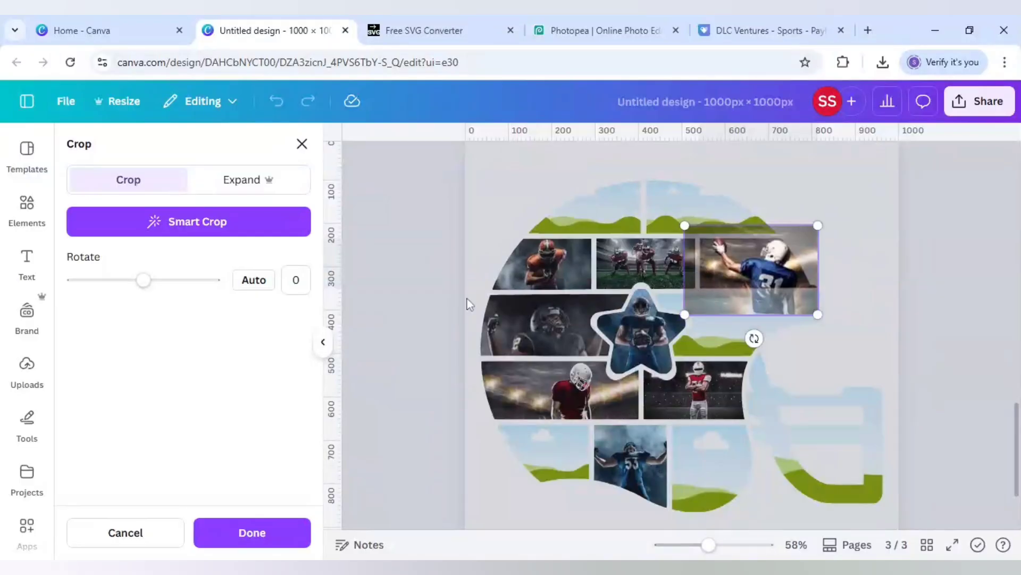
click(411, 296)
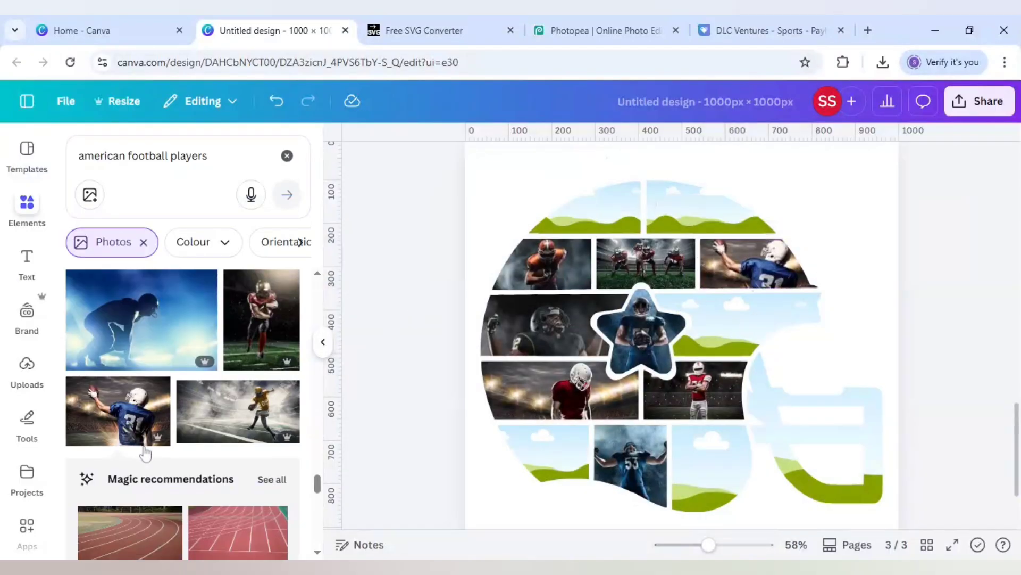
Fill the left frame of the top row with the photo of player 85 in a yellow jersey and adjust its crop.
scroll(149, 449, down, 2)
click(242, 336)
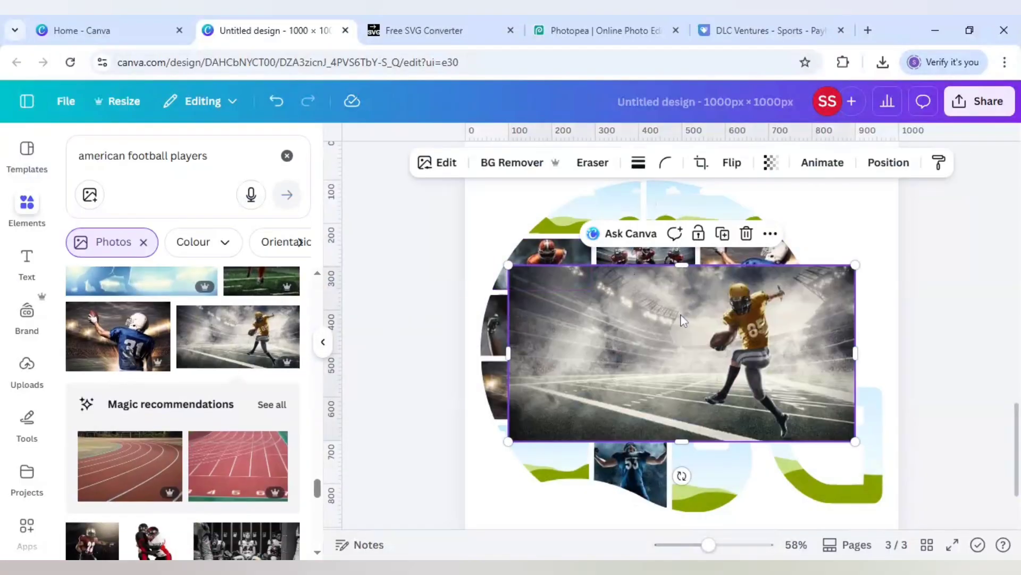
drag(673, 303, 656, 245)
double_click(621, 220)
click(431, 242)
click(399, 313)
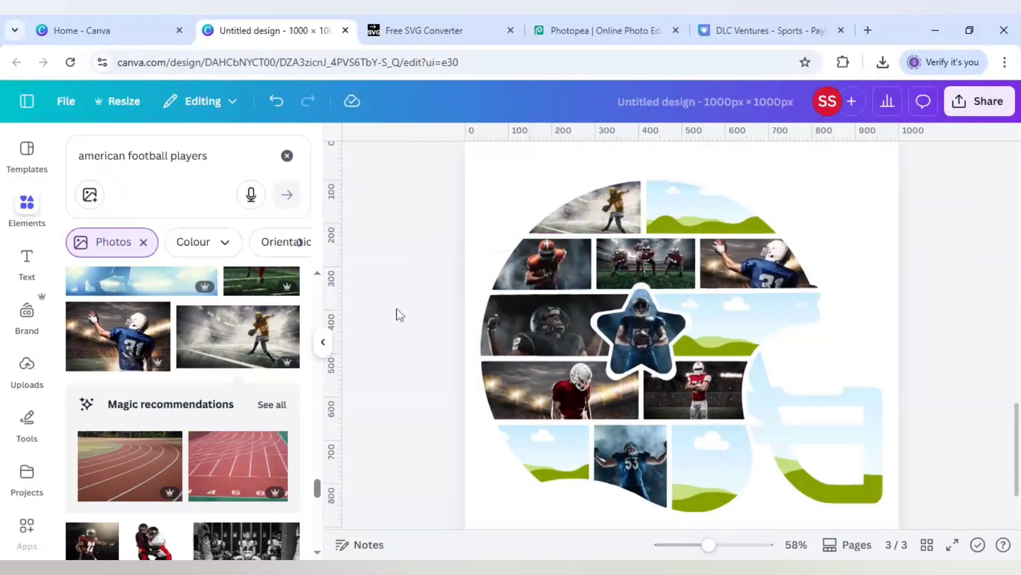
Fill the top row's right frame with the photo of three players running on grass and enlarge the image within the frame.
scroll(213, 448, down, 3)
scroll(213, 448, down, 2)
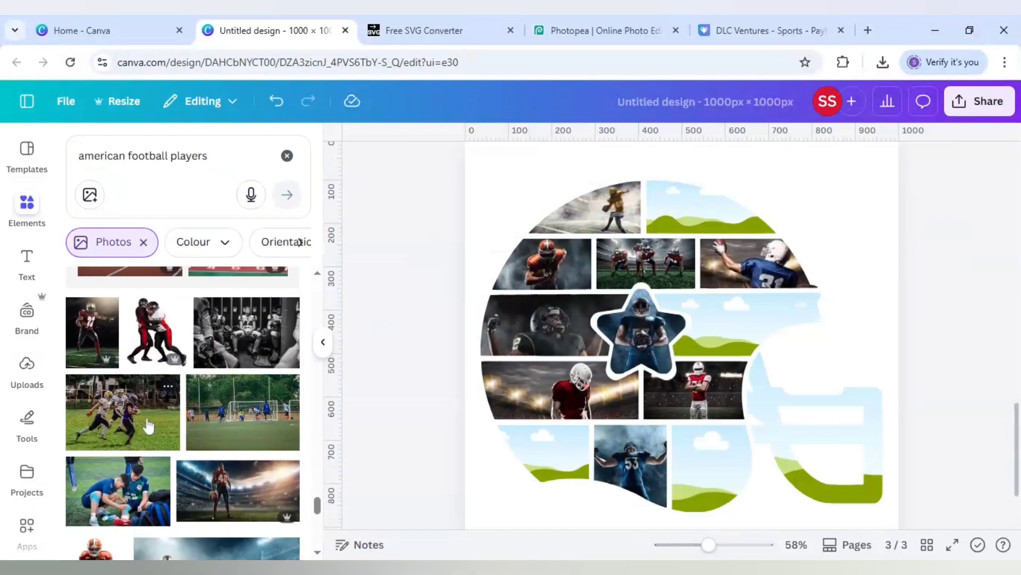
click(148, 426)
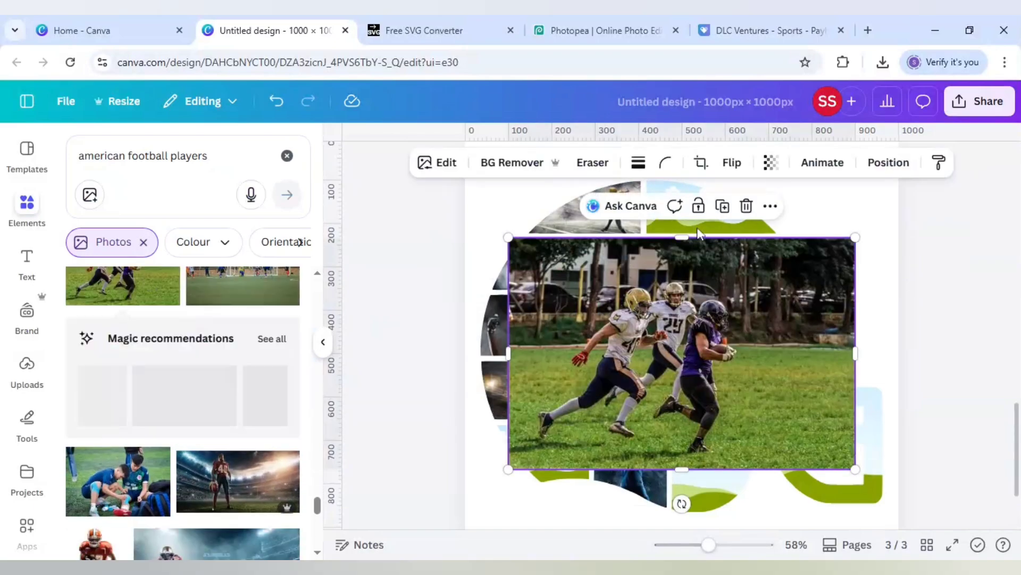
drag(724, 241, 688, 215)
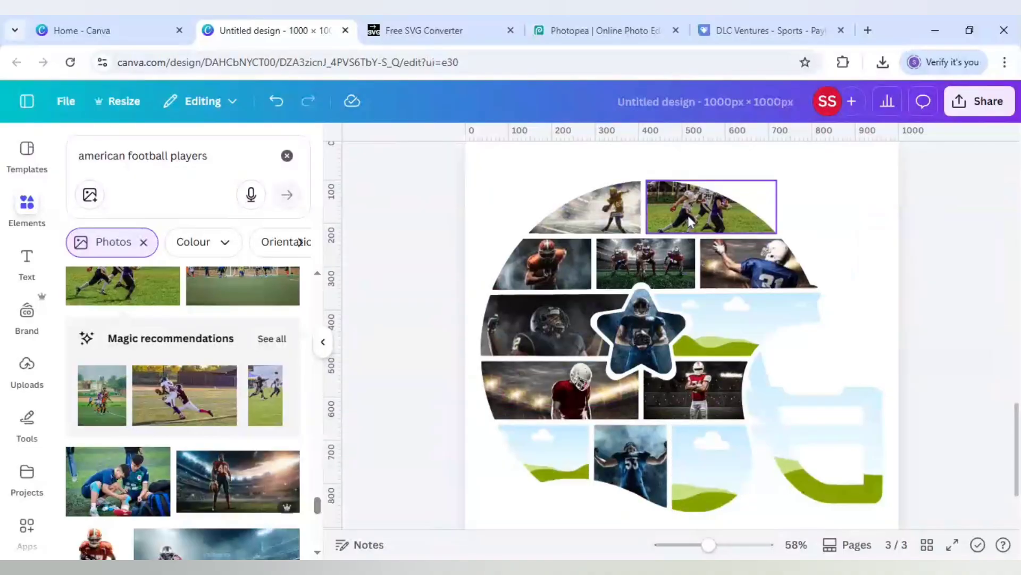
double_click(688, 215)
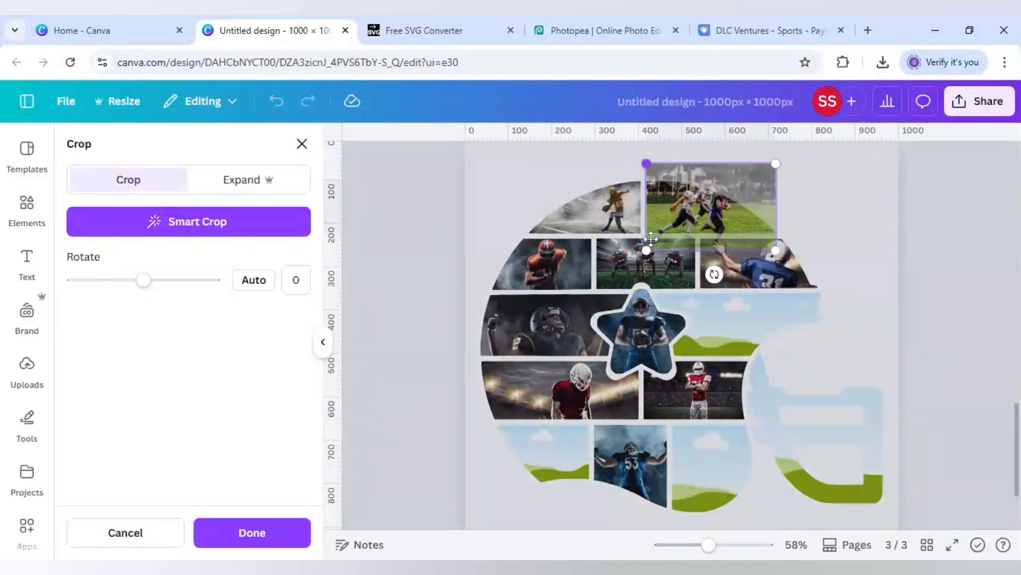
drag(646, 250, 619, 268)
click(445, 236)
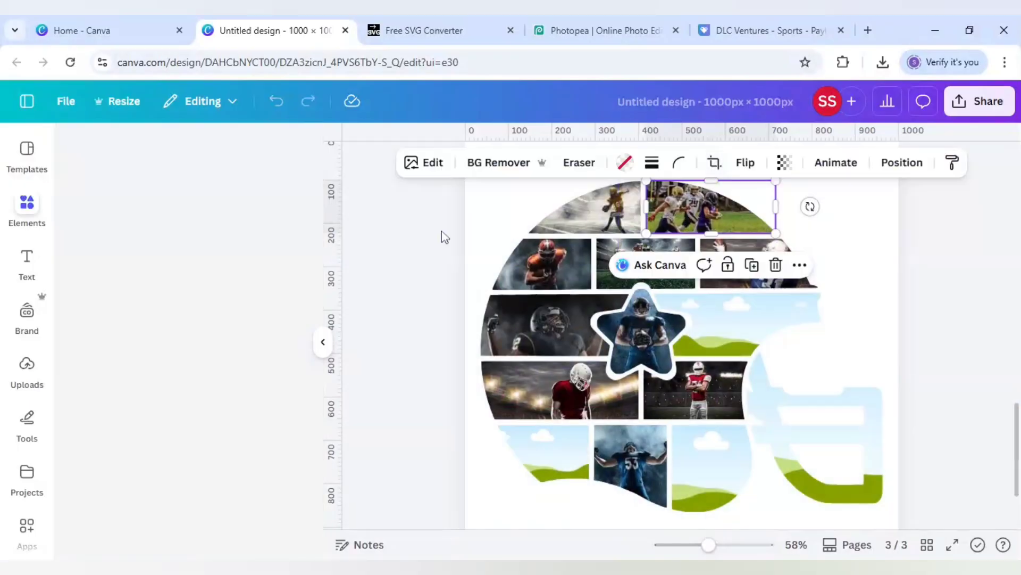
click(401, 256)
Fill the right frame of the third row with the photo of the crouching red-jersey player in a misty teal stadium.
scroll(407, 258, down, 3)
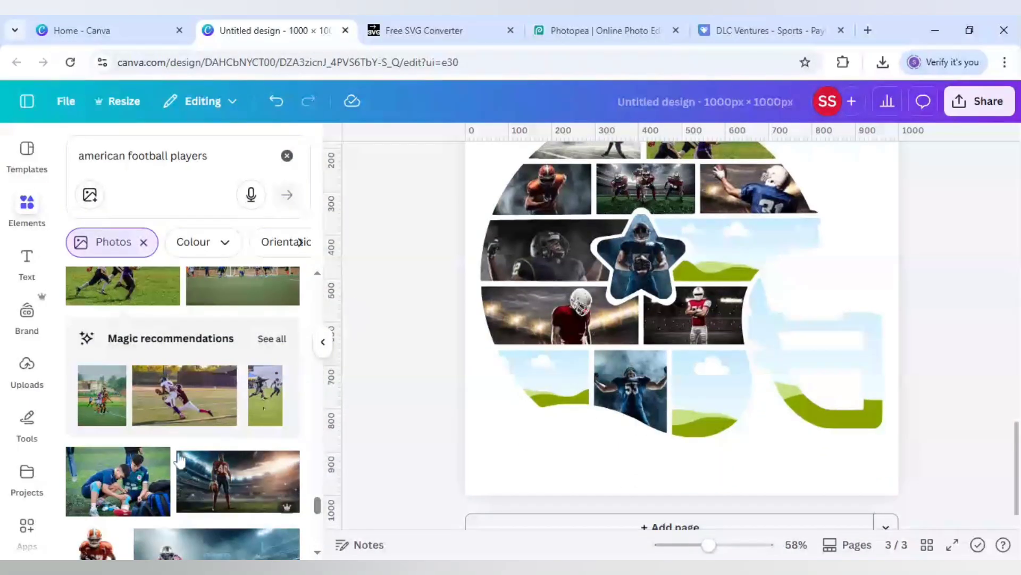
scroll(224, 415, down, 2)
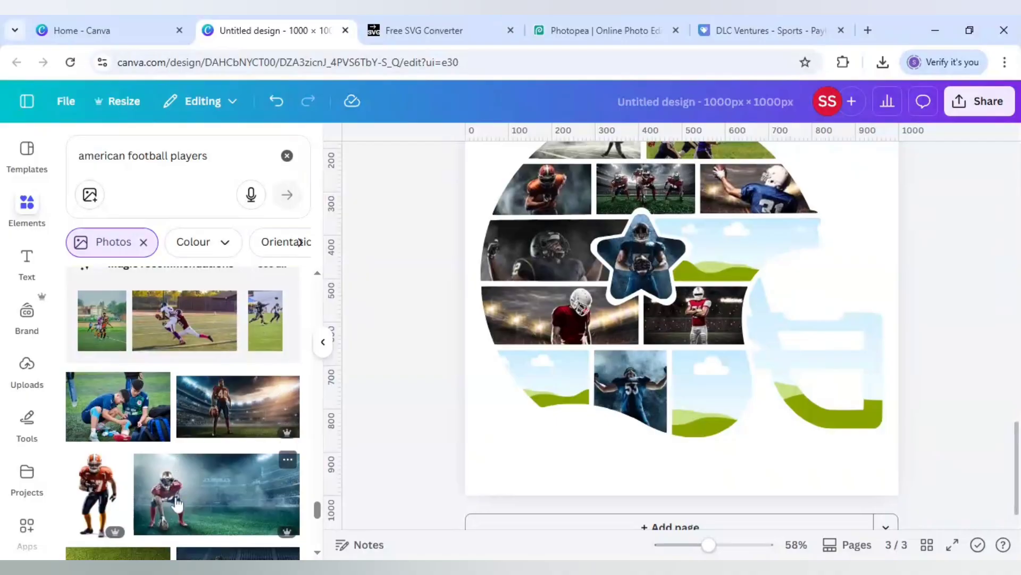
click(216, 492)
drag(707, 272, 711, 251)
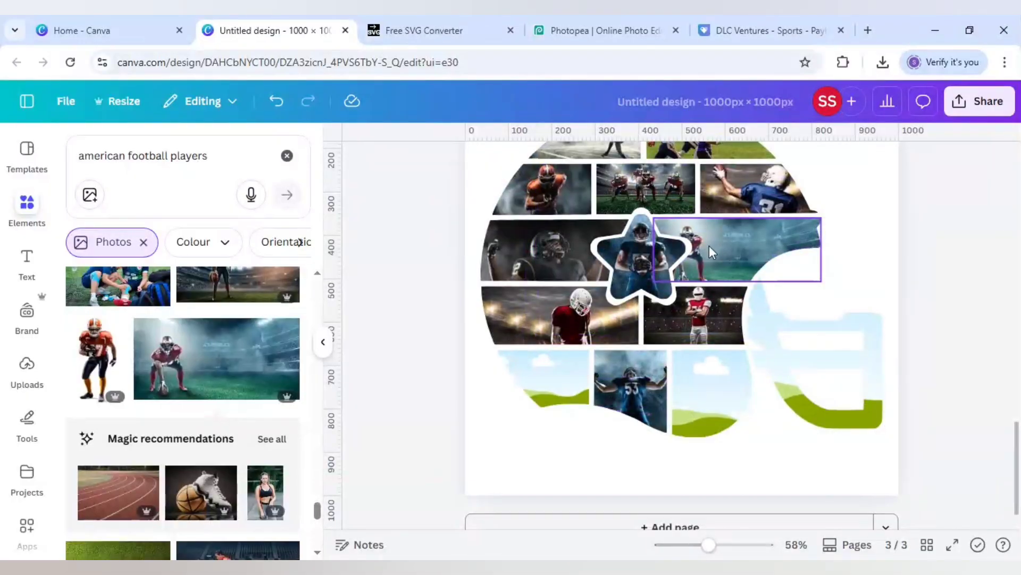
scroll(414, 302, up, 1)
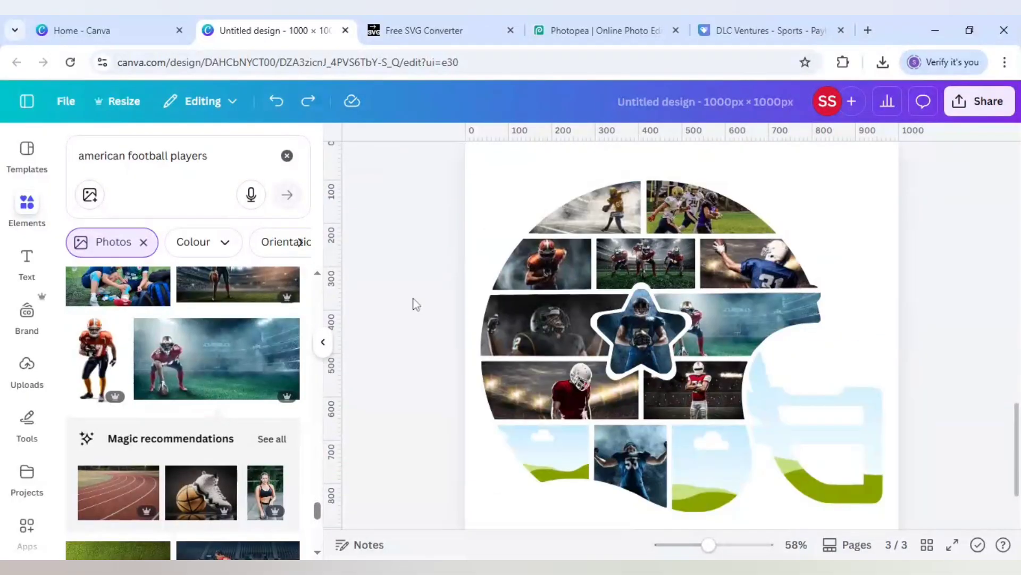
Enlarge and reposition the crouching player's photo within its frame so the player sits clear of the star.
click(697, 354)
double_click(715, 339)
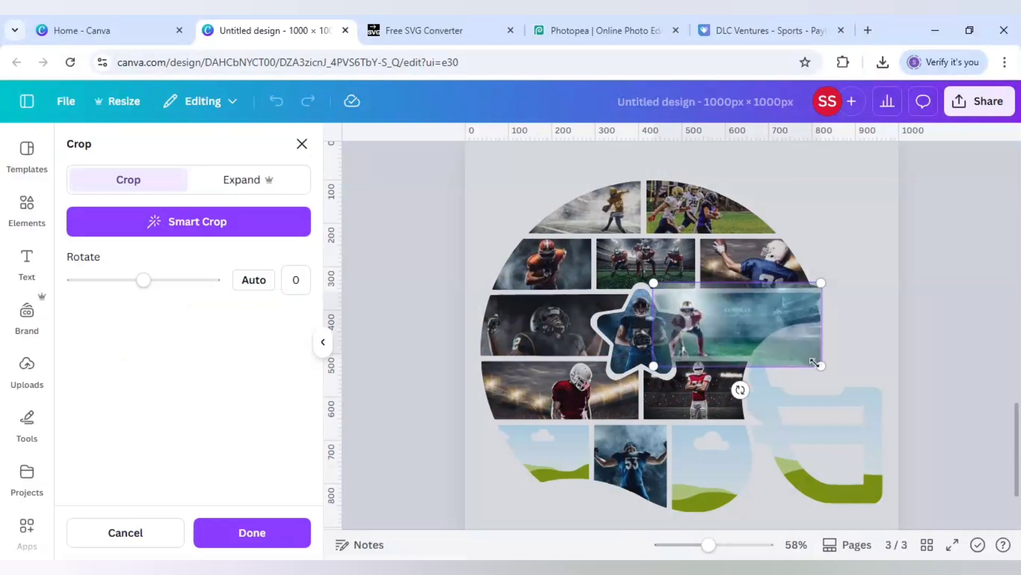
drag(822, 365, 875, 387)
drag(755, 346, 761, 330)
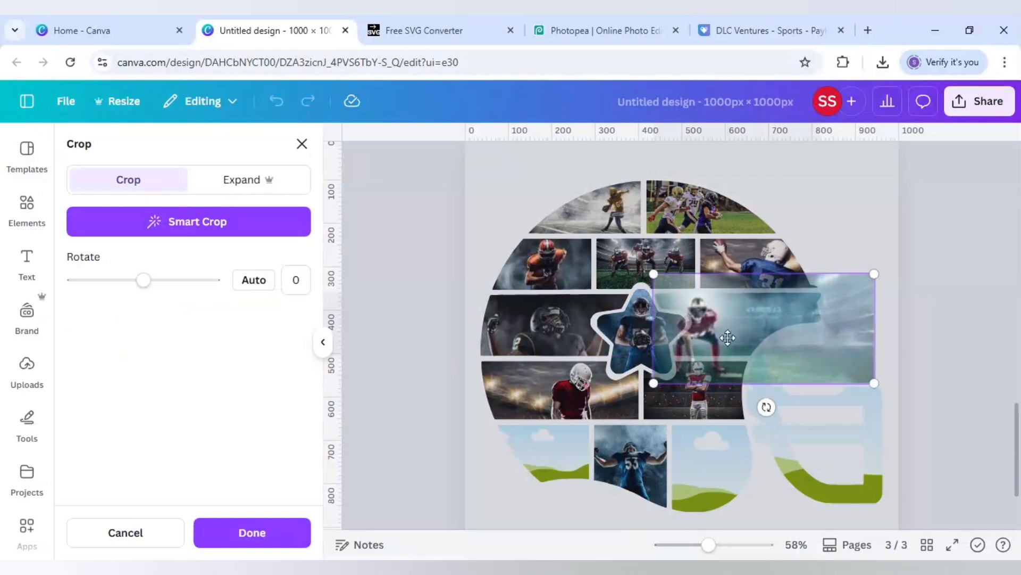
drag(872, 275, 901, 260)
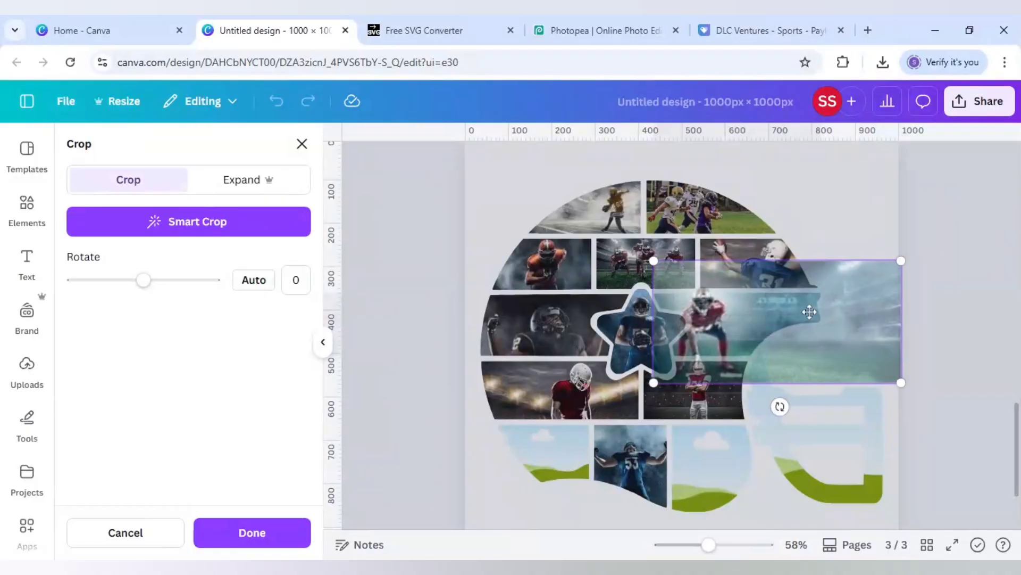
drag(816, 328, 825, 337)
click(408, 349)
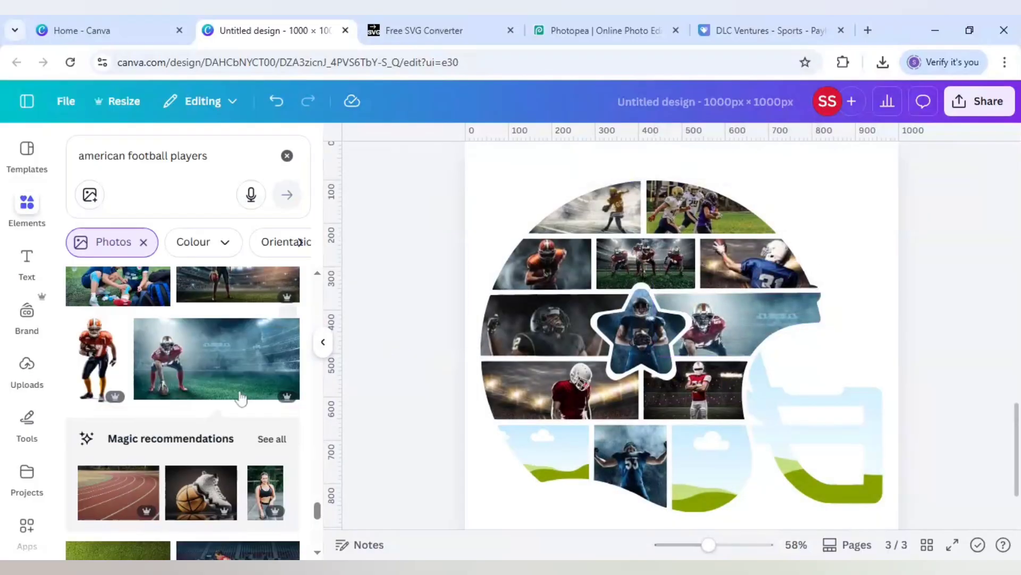
Fill the bottom row's left frame with the photo of the lunging player carrying the ball in a brightly lit stadium.
scroll(239, 393, down, 3)
scroll(215, 406, down, 4)
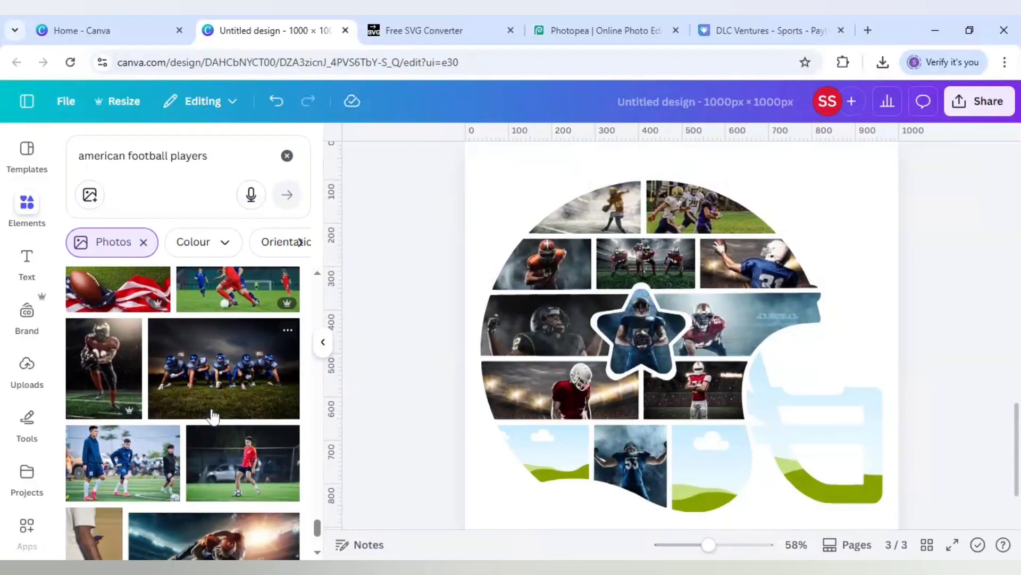
scroll(191, 416, down, 2)
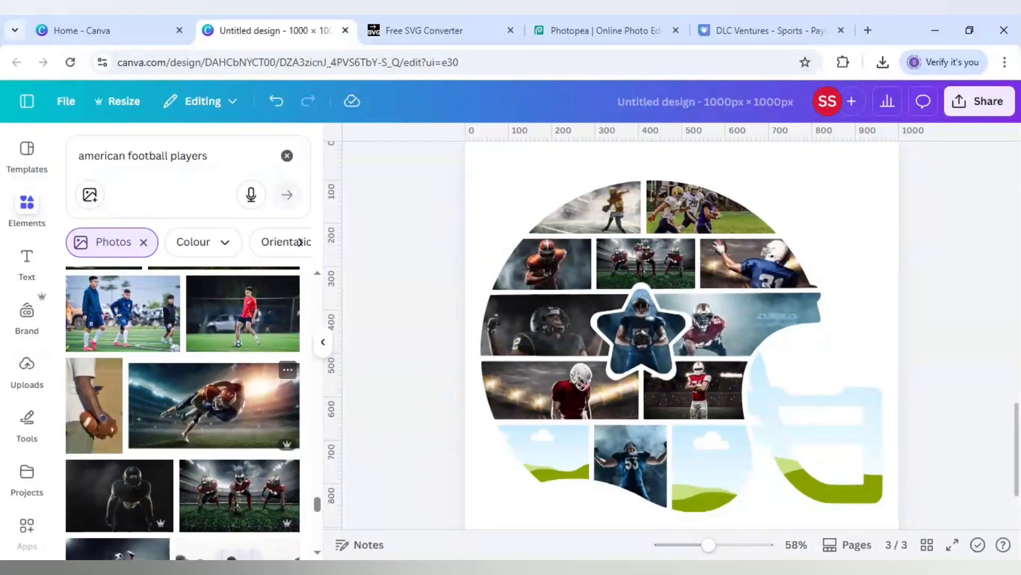
click(214, 404)
drag(696, 417, 567, 455)
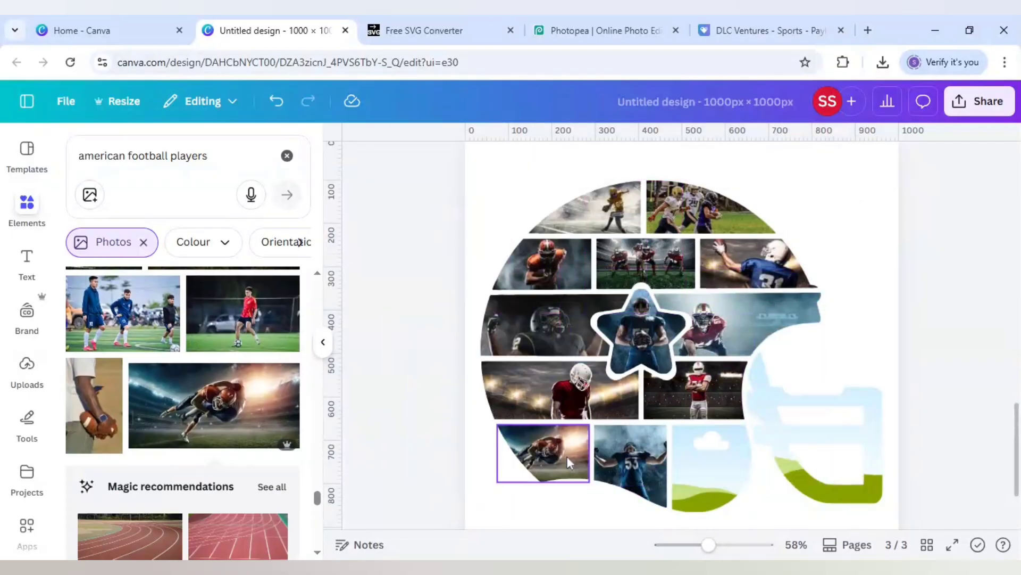
double_click(566, 453)
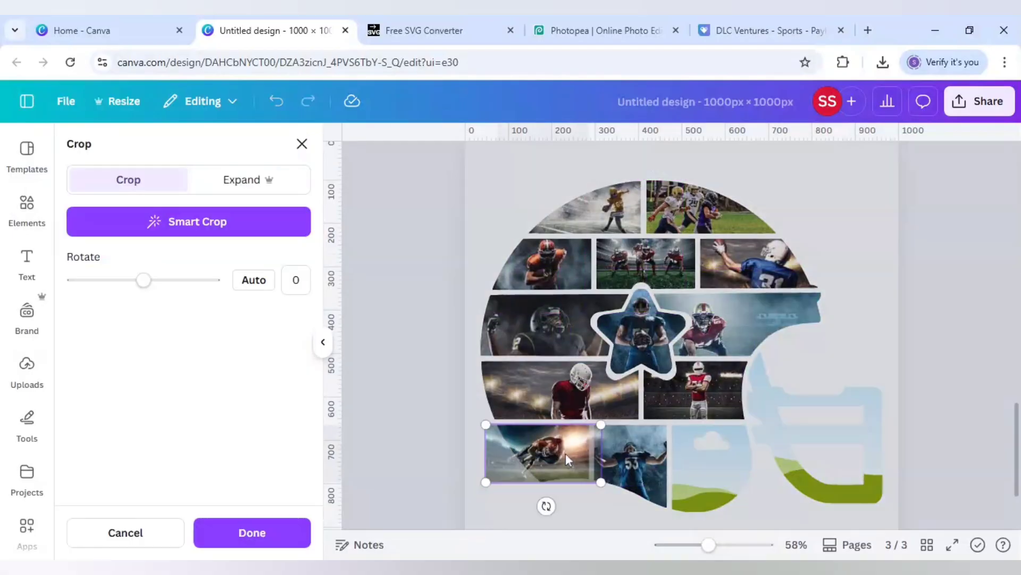
click(455, 458)
click(440, 456)
Fill the bottom row's right frame with the photo of the player in a black uniform on a dark background.
scroll(240, 434, down, 4)
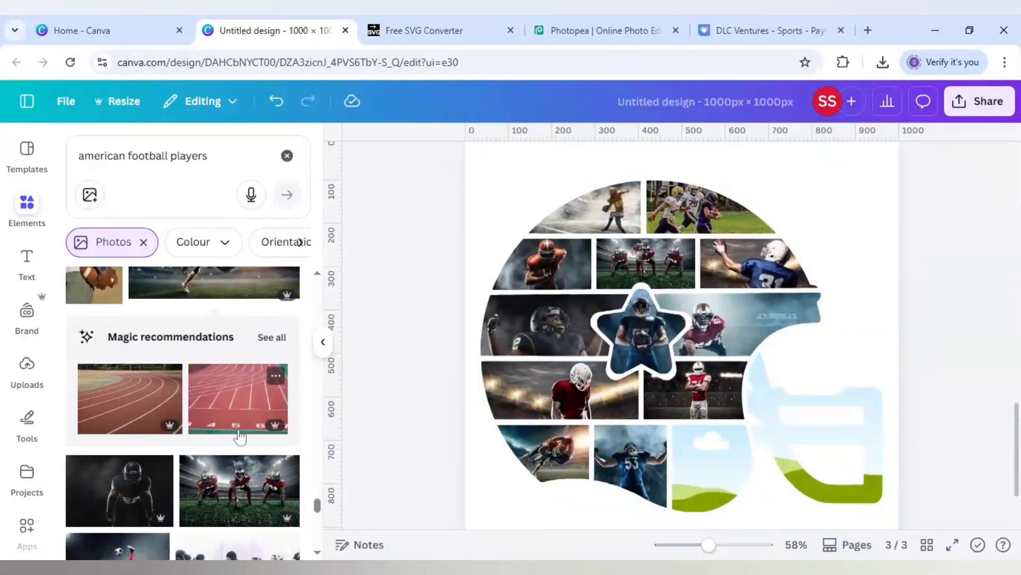
scroll(213, 440, down, 1)
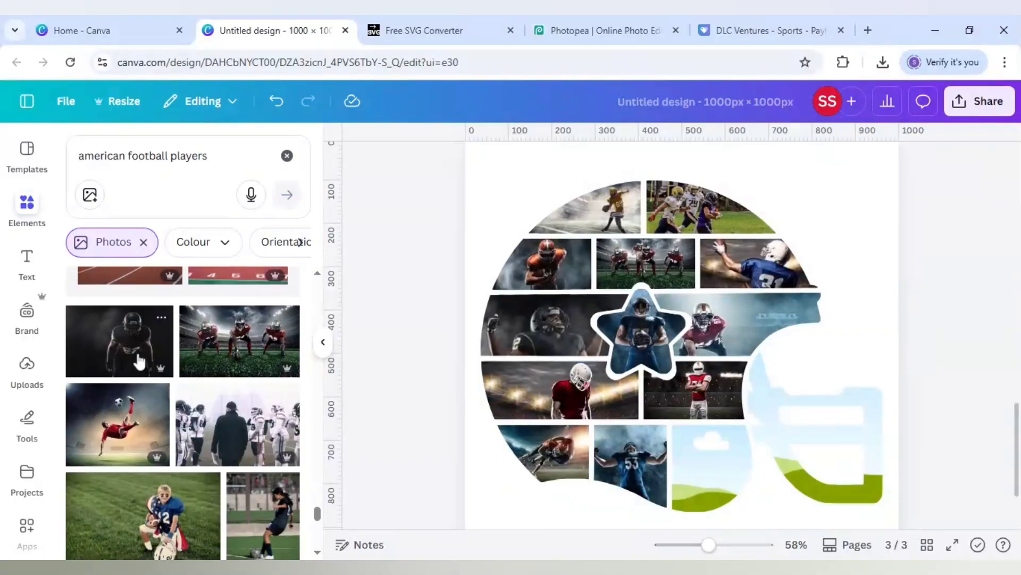
click(154, 360)
drag(707, 434, 684, 463)
double_click(707, 459)
click(411, 424)
click(407, 406)
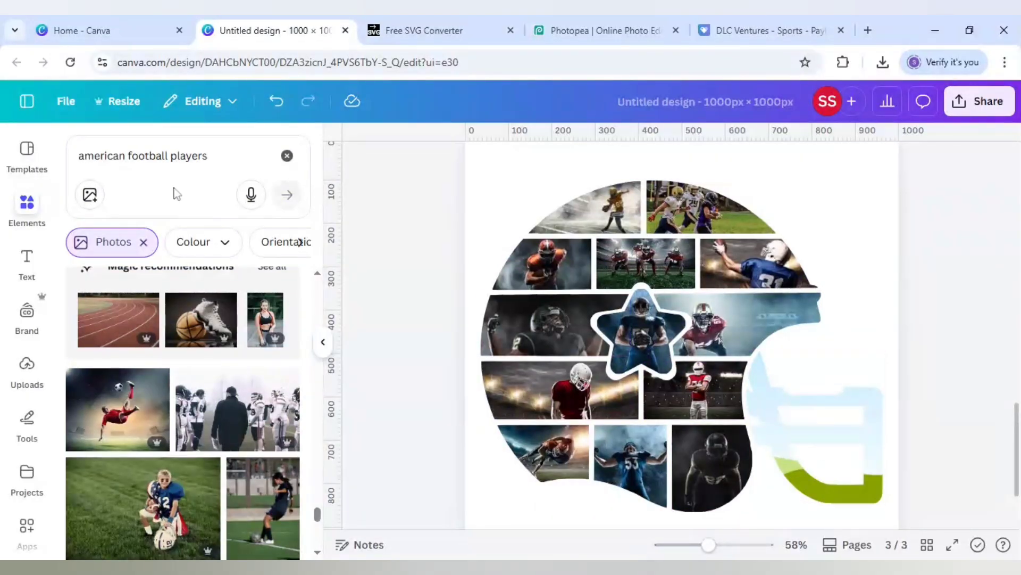
Search the photos for "dark grey" and fill the helmet's face mask frame with the plain grey concrete-like texture.
drag(207, 156, 81, 158)
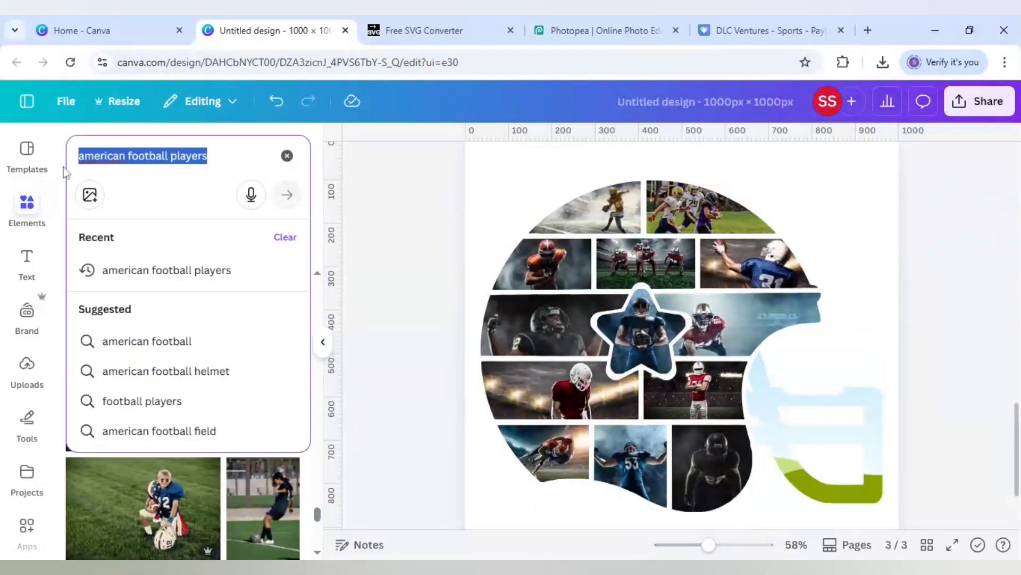
text(dark grey)
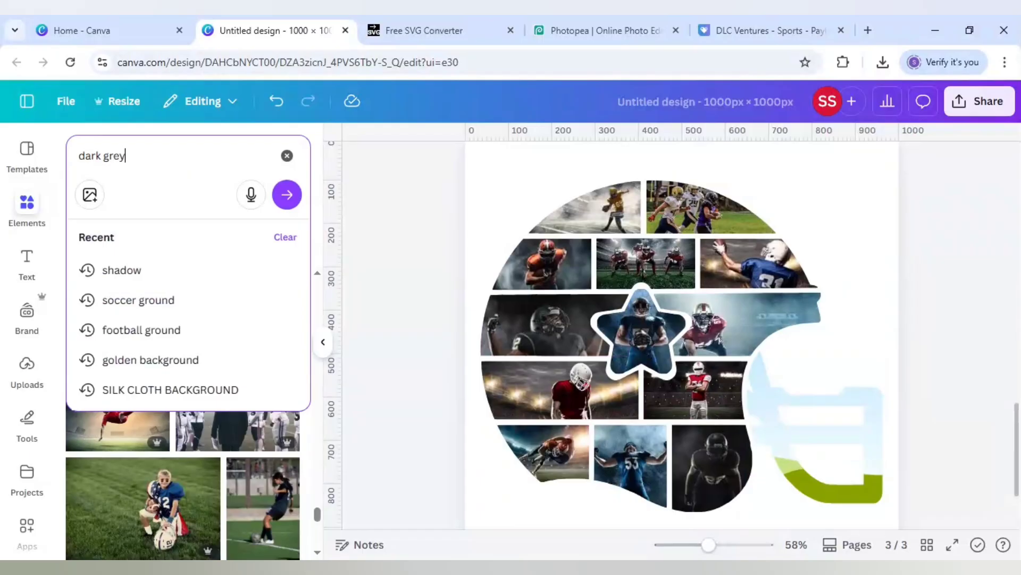
key(Return)
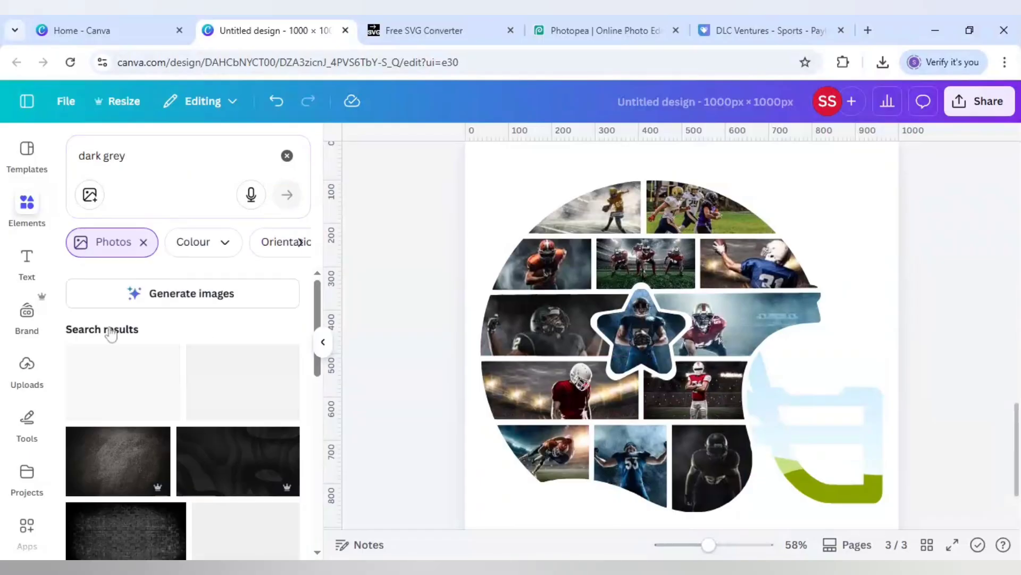
scroll(219, 421, down, 2)
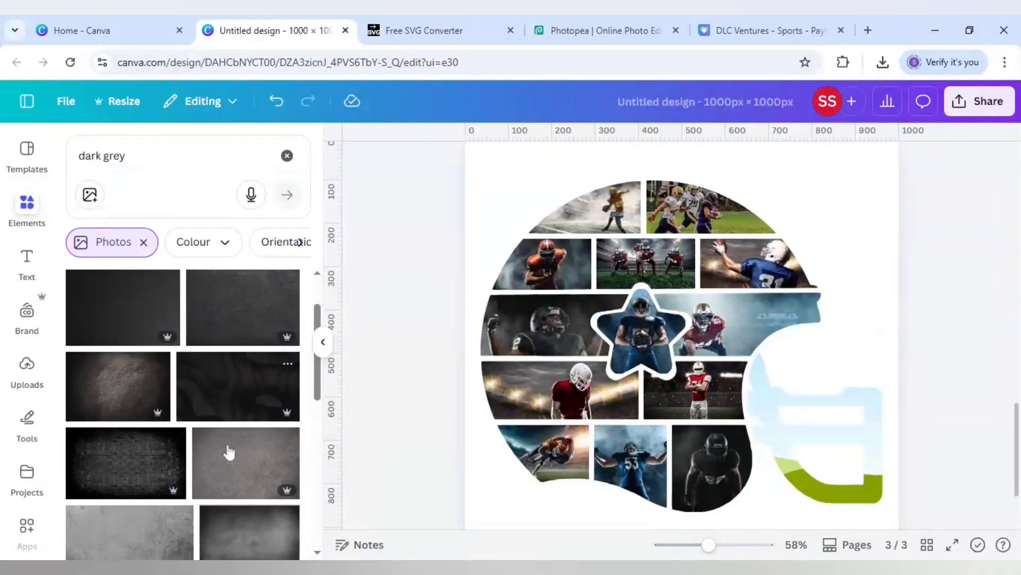
click(249, 471)
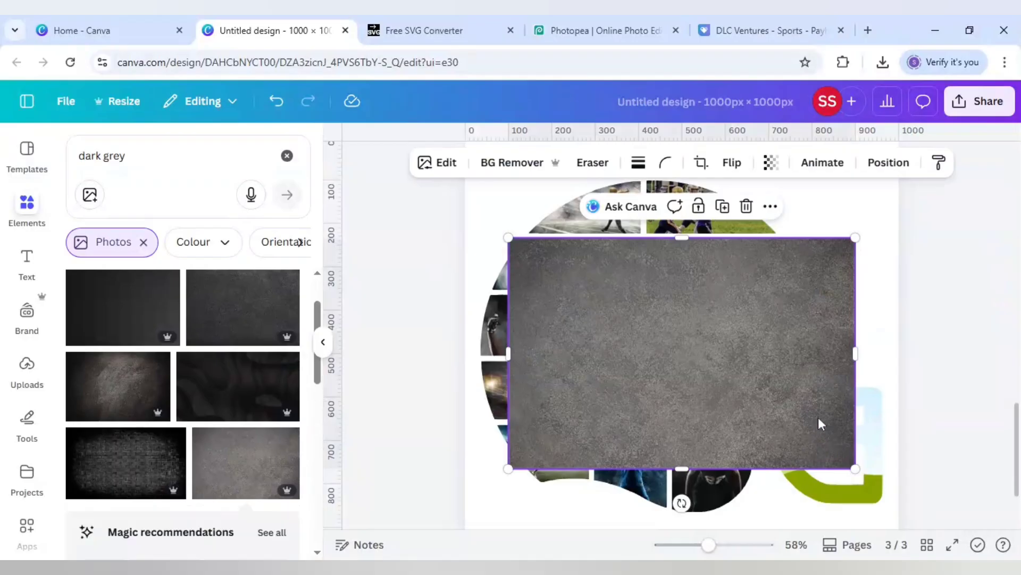
drag(818, 417, 753, 446)
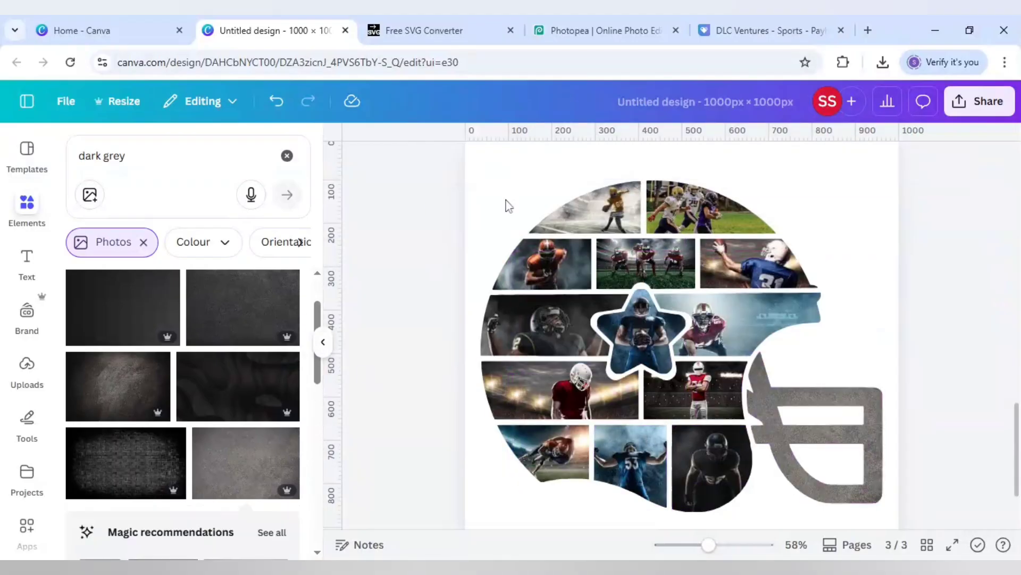